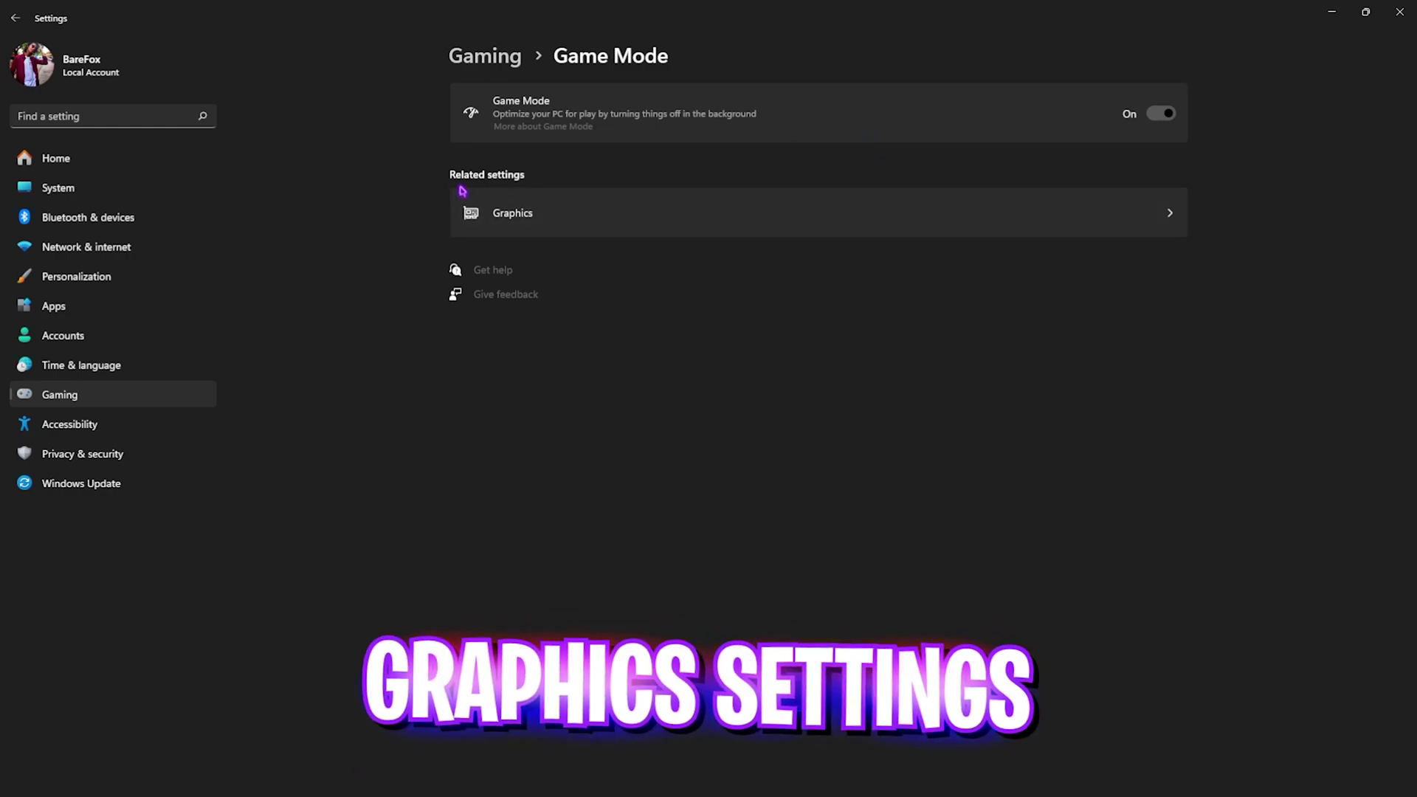
Review the default graphics settings for GPU scheduling, variable refresh rate and windowed games, and return to the Graphics page.
{"action": "left_click", "coordinate": [532, 214]}
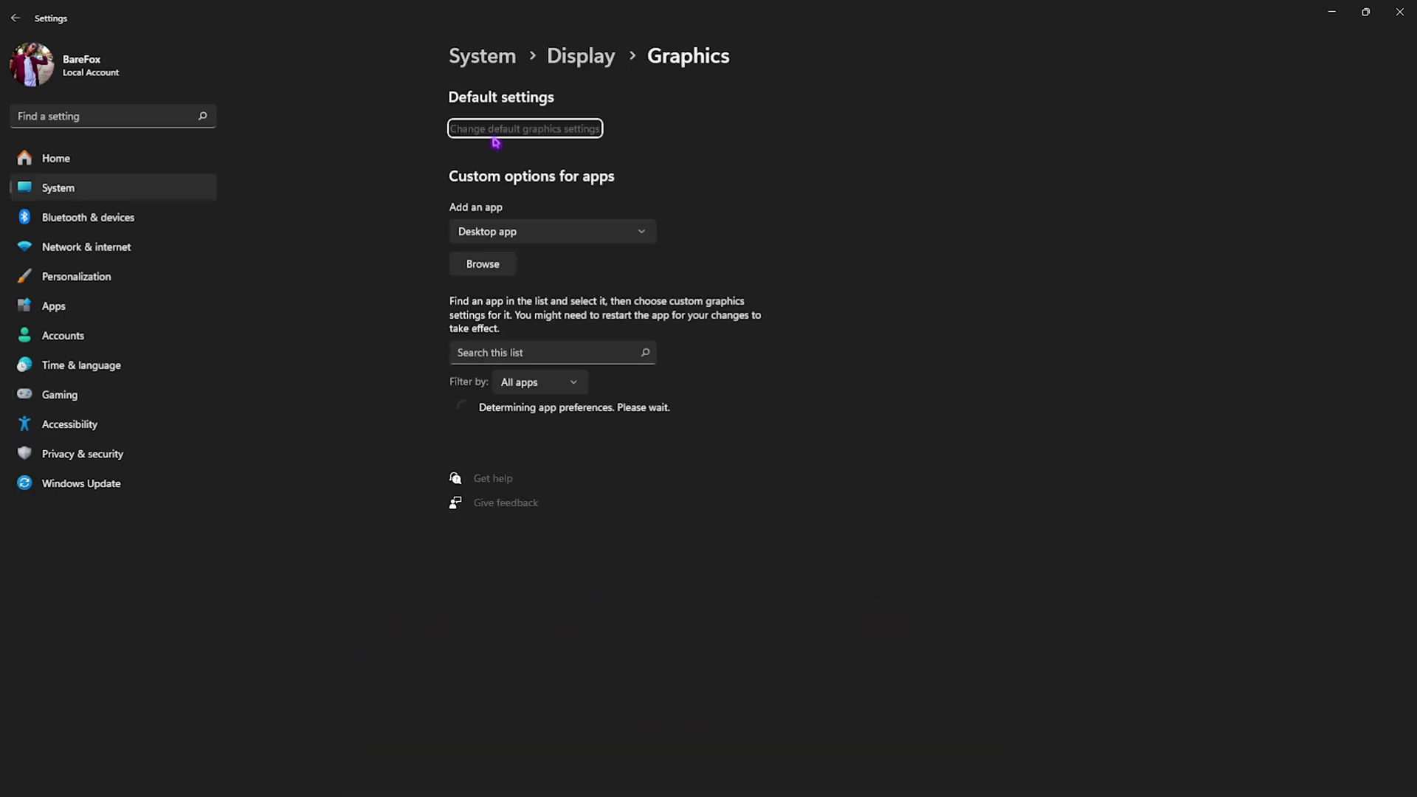
{"action": "left_click", "coordinate": [507, 132]}
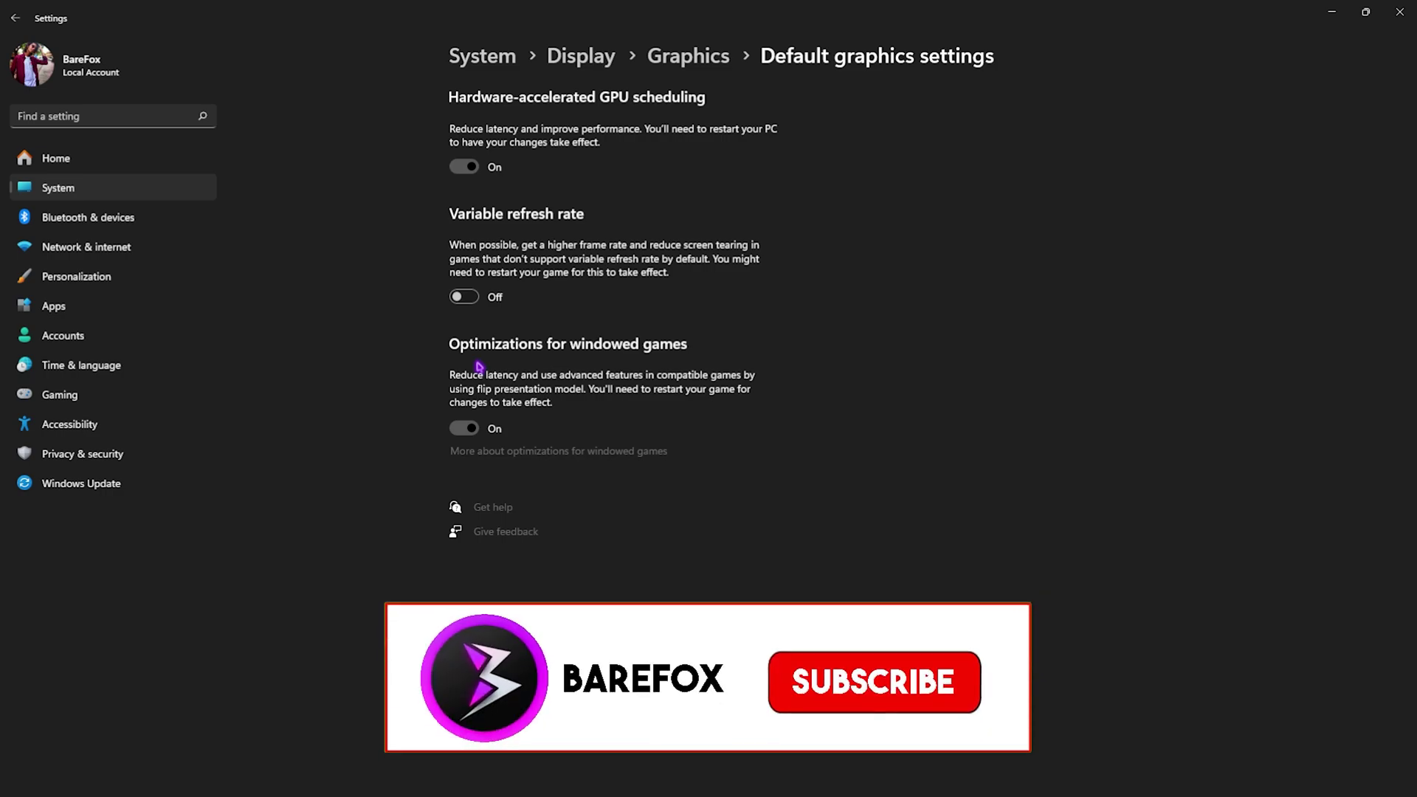
{"action": "left_click", "coordinate": [687, 57]}
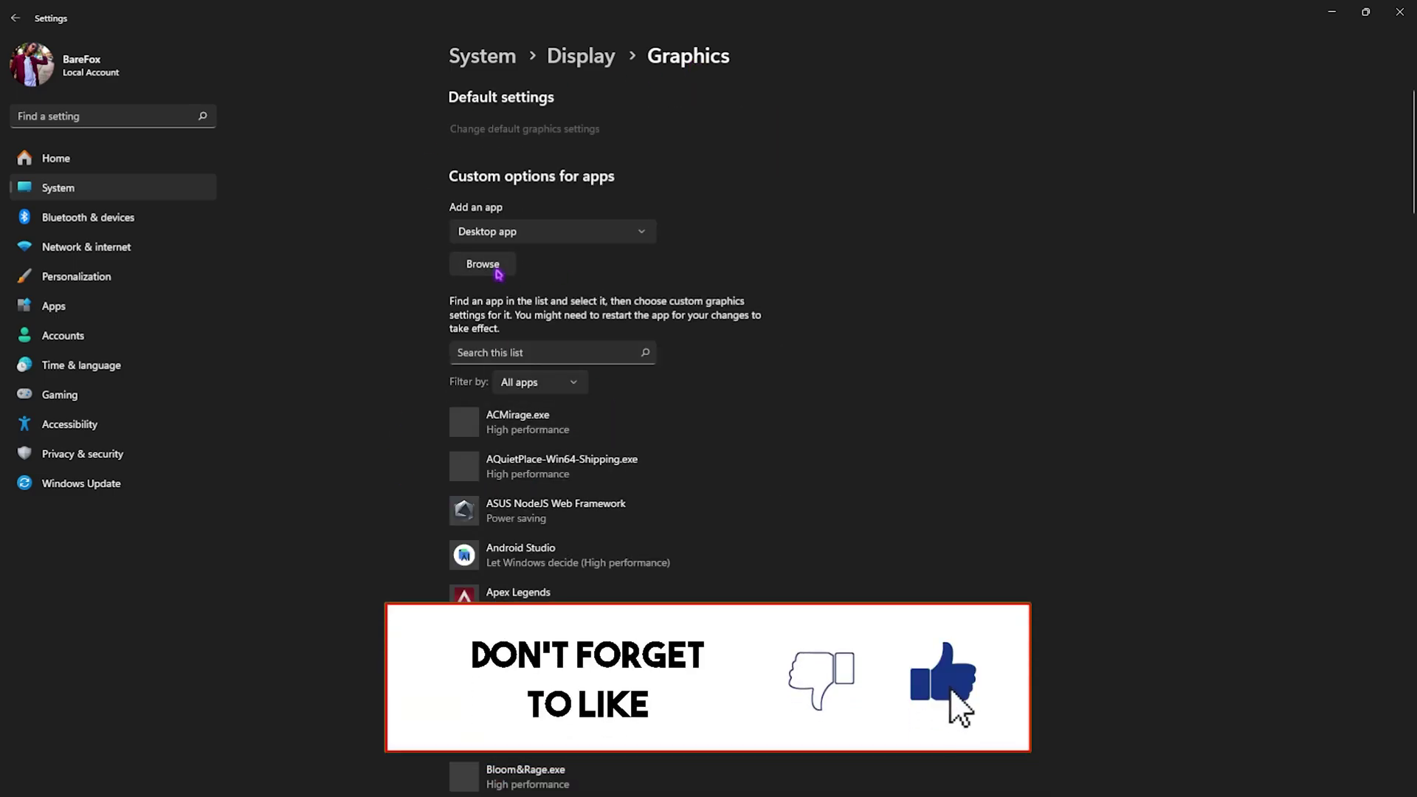
Add VALORANT-Win64-Shipping.exe from C:\Riot Games\VALORANT\live\ShooterGame\Binaries\Win64 as a desktop app with custom graphics options.
{"action": "left_click", "coordinate": [496, 270]}
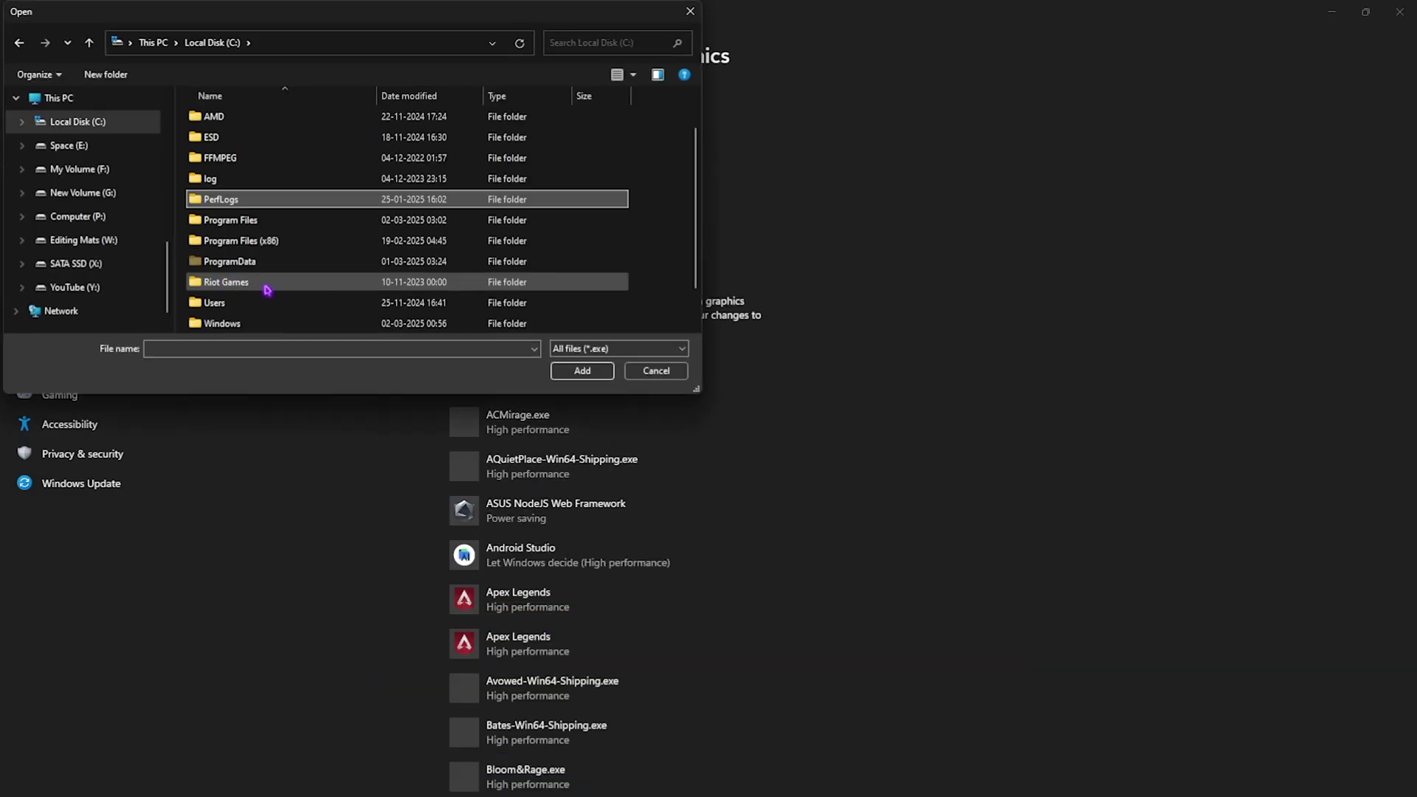
{"action": "double_click", "coordinate": [264, 287]}
{"action": "double_click", "coordinate": [240, 141]}
{"action": "double_click", "coordinate": [244, 120]}
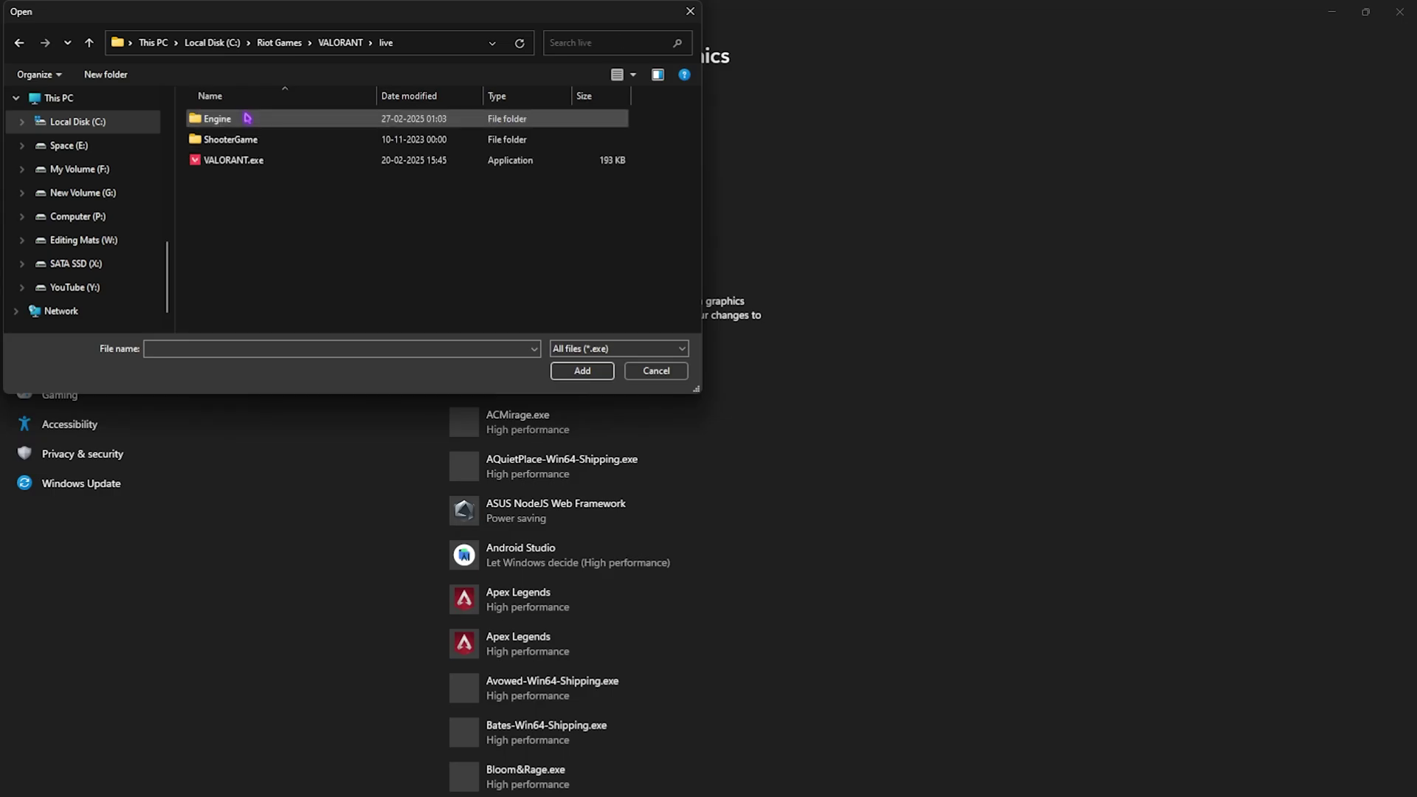
{"action": "left_click", "coordinate": [251, 159]}
{"action": "double_click", "coordinate": [247, 140]}
{"action": "double_click", "coordinate": [247, 119]}
{"action": "double_click", "coordinate": [247, 119]}
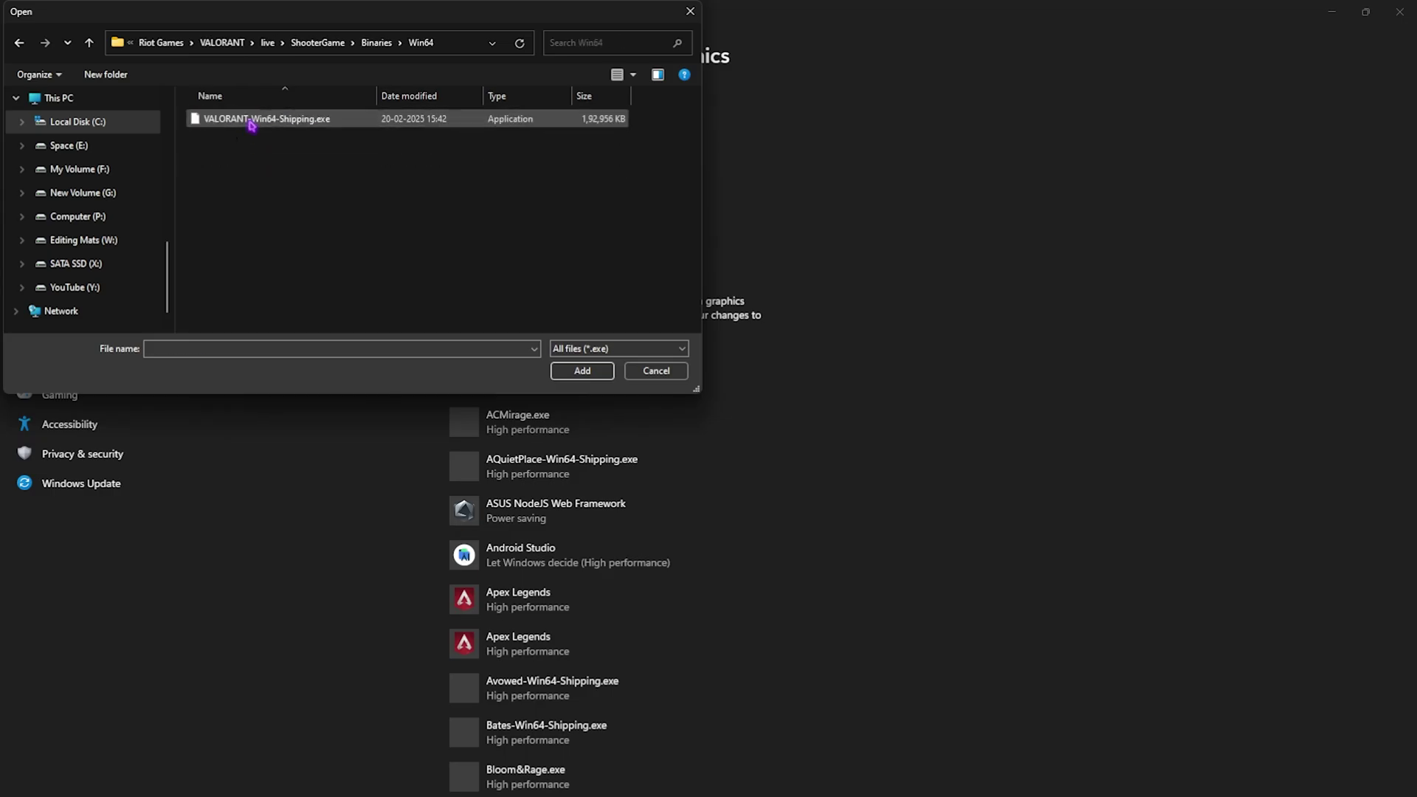
{"action": "left_click", "coordinate": [318, 123]}
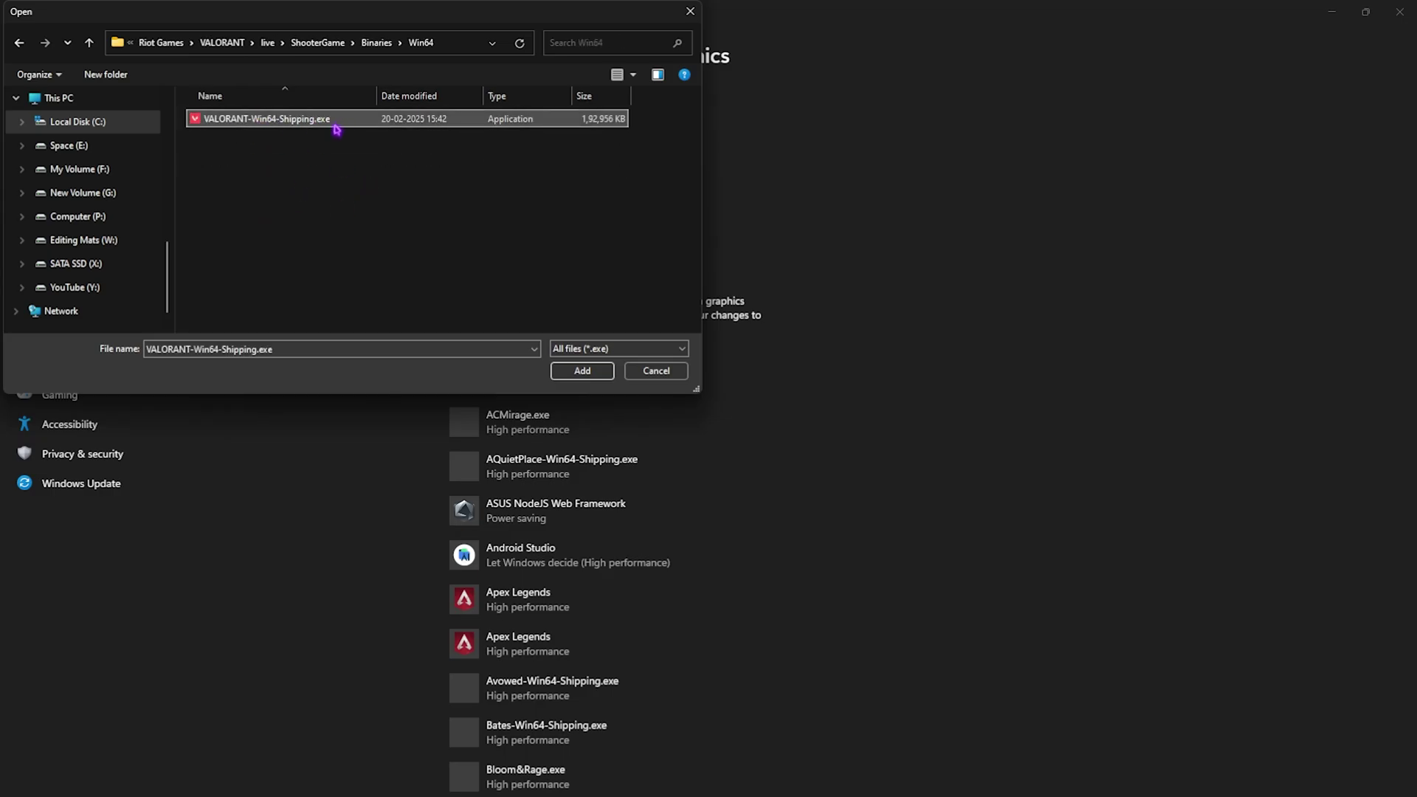
{"action": "left_click", "coordinate": [574, 367]}
Save the graphics preference of BootstrapPackagedGame (VALORANT.exe) as High performance.
{"action": "scroll", "coordinate": [595, 383], "scroll_direction": "down", "scroll_amount": 8}
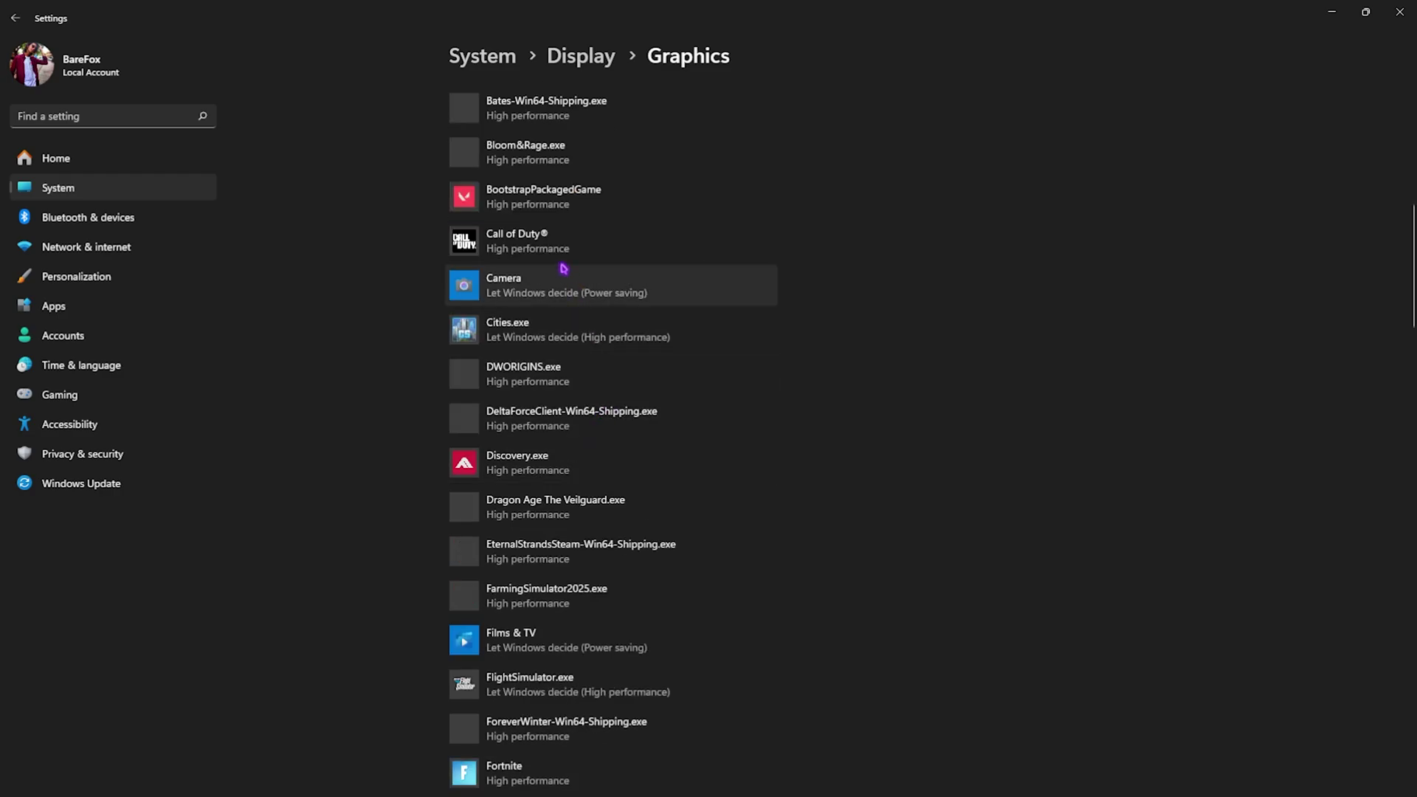
{"action": "left_click", "coordinate": [565, 197]}
{"action": "left_click", "coordinate": [656, 260]}
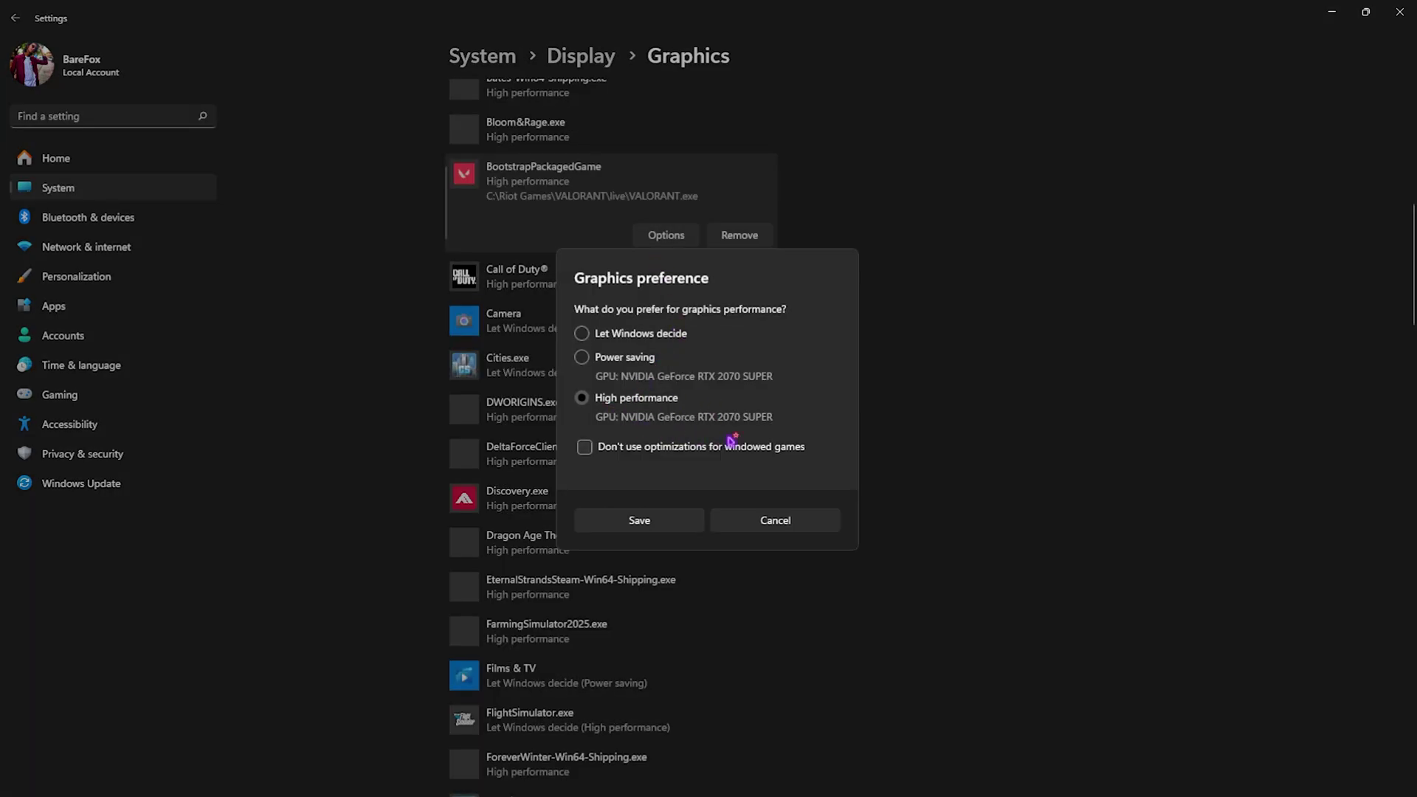
{"action": "left_click", "coordinate": [639, 519]}
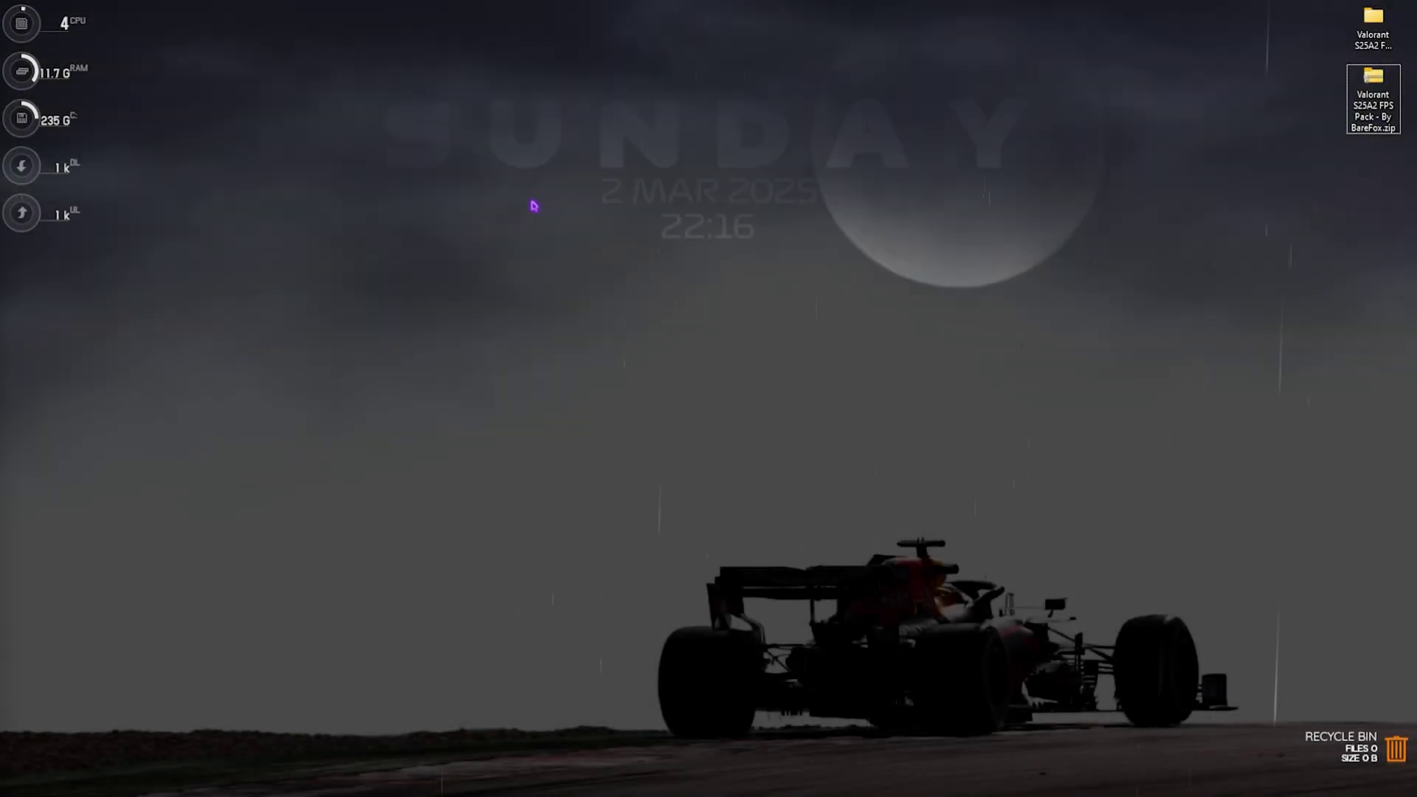
Switch to File Explorer and open the compatibility properties of VALORANT-Win64-Shipping.exe in the game's Win64 folder.
{"action": "key", "text": "super"}
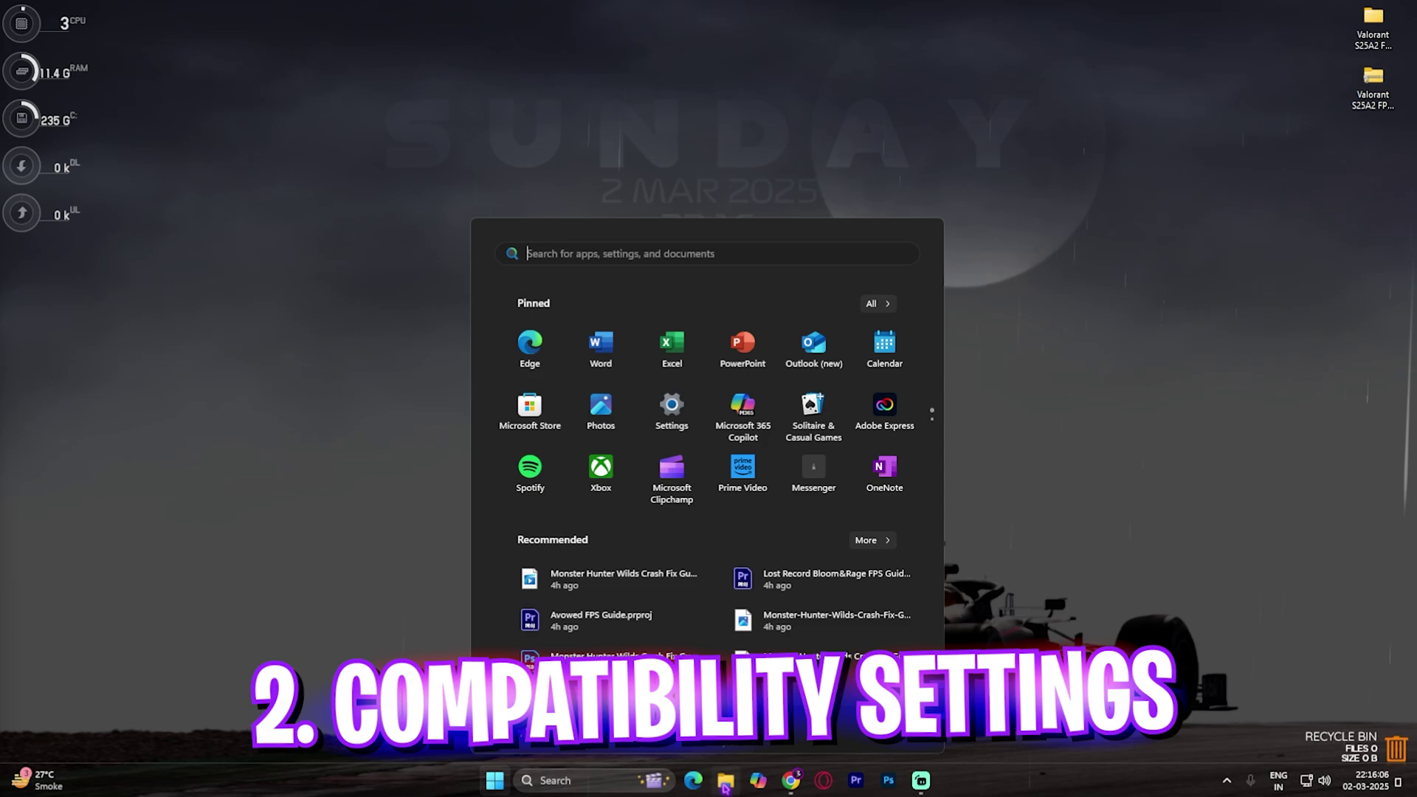
{"action": "left_click", "coordinate": [460, 307]}
{"action": "key", "text": "super+e"}
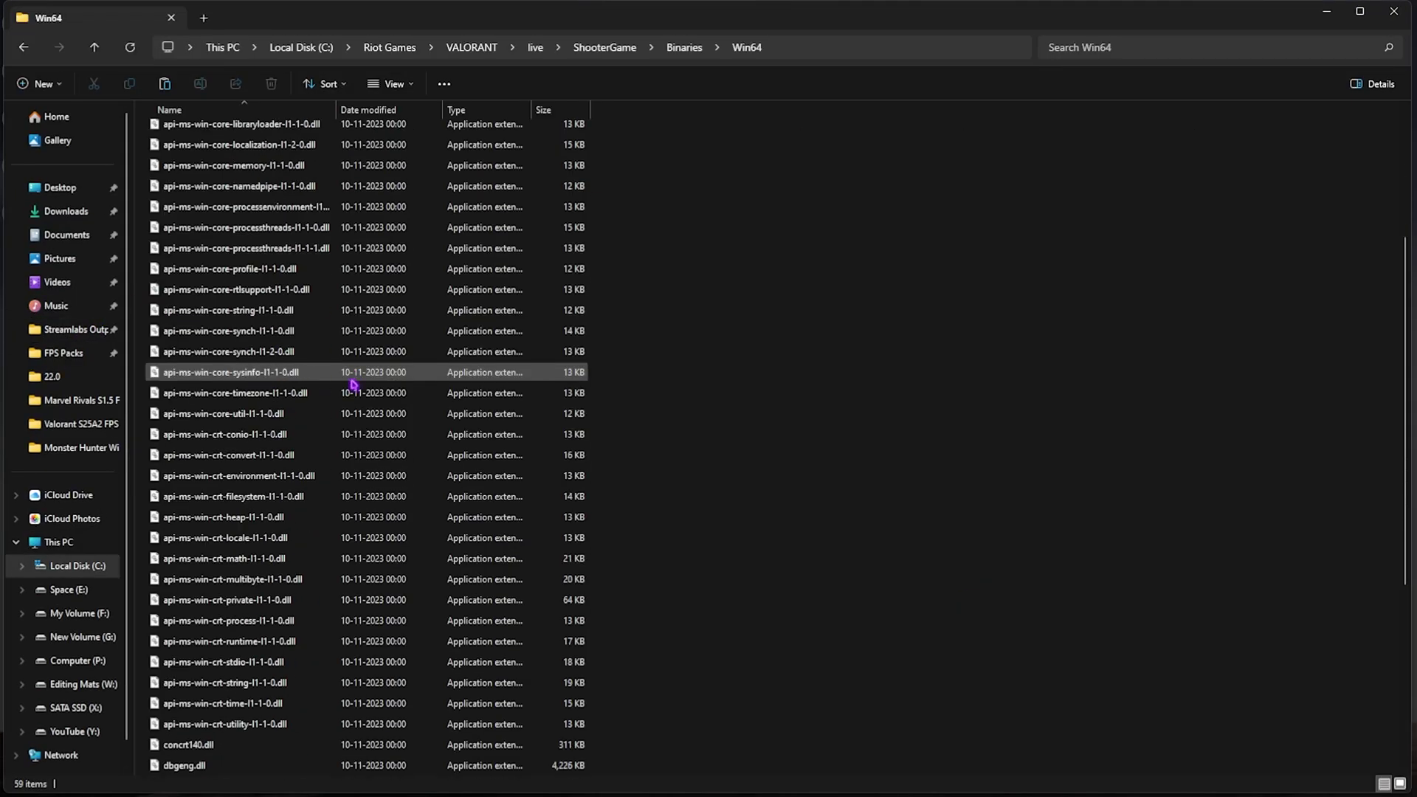
{"action": "left_click", "coordinate": [239, 685]}
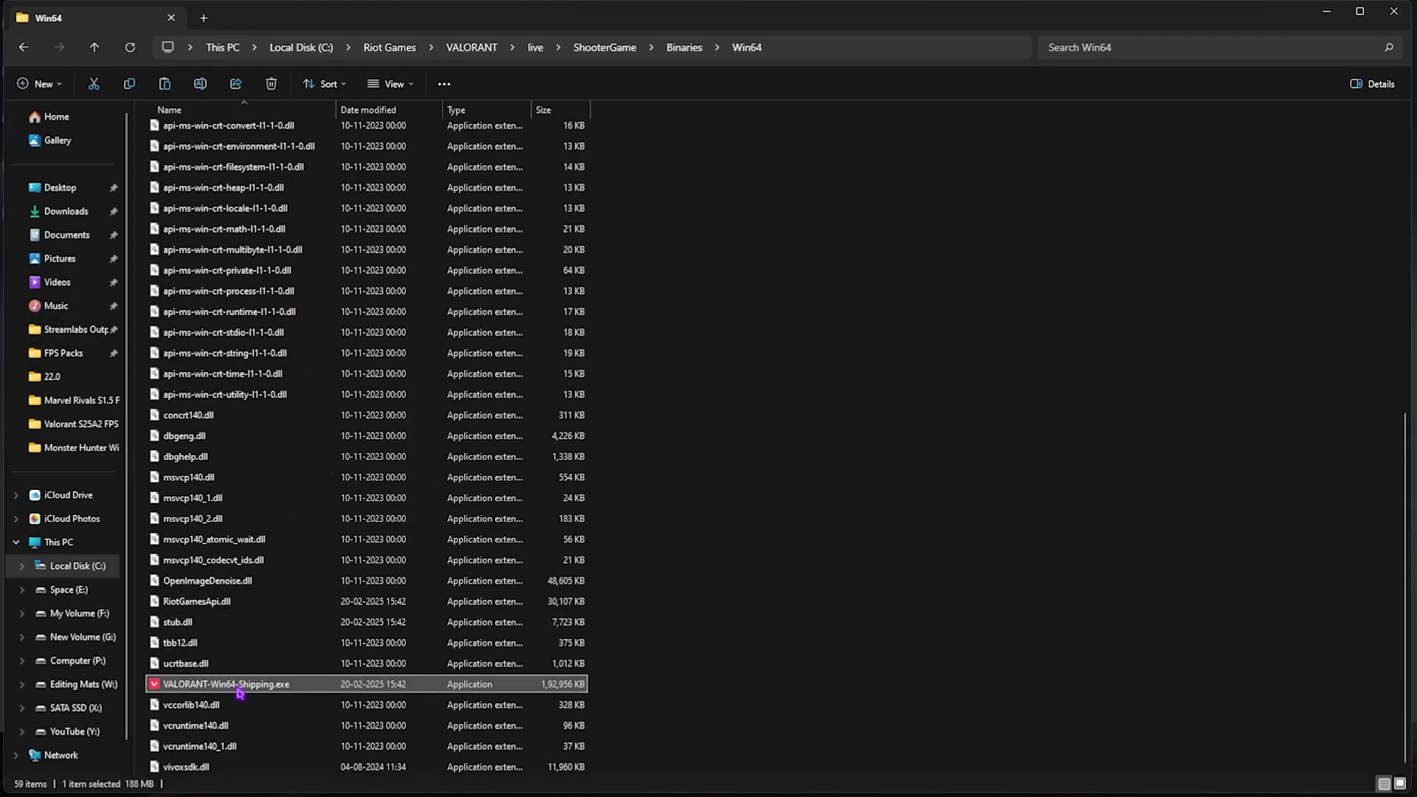
{"action": "right_click", "coordinate": [271, 688]}
{"action": "left_click", "coordinate": [282, 588]}
{"action": "left_click", "coordinate": [408, 422]}
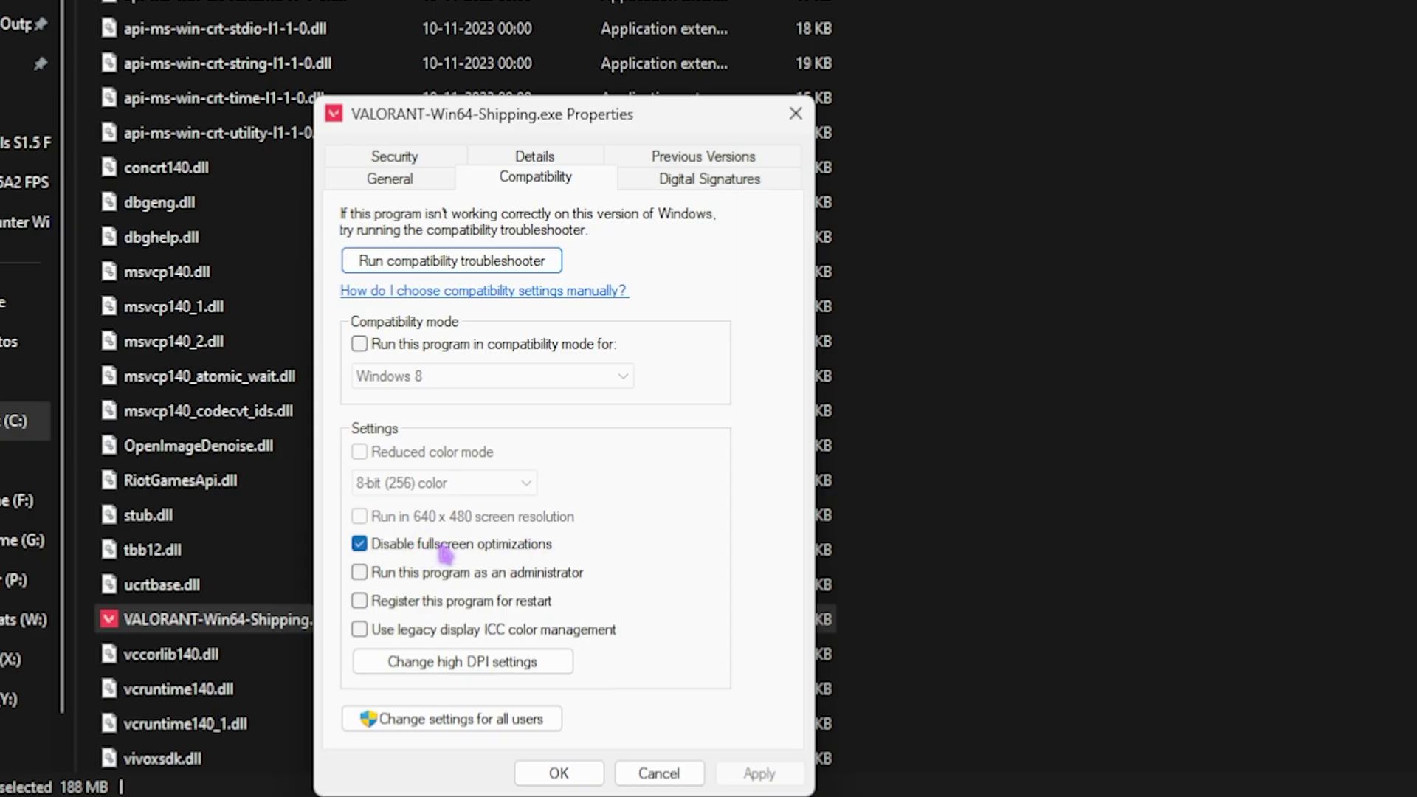
Override the high DPI scaling behavior with scaling performed by Application, and confirm the executable's compatibility properties.
{"action": "left_click", "coordinate": [472, 662]}
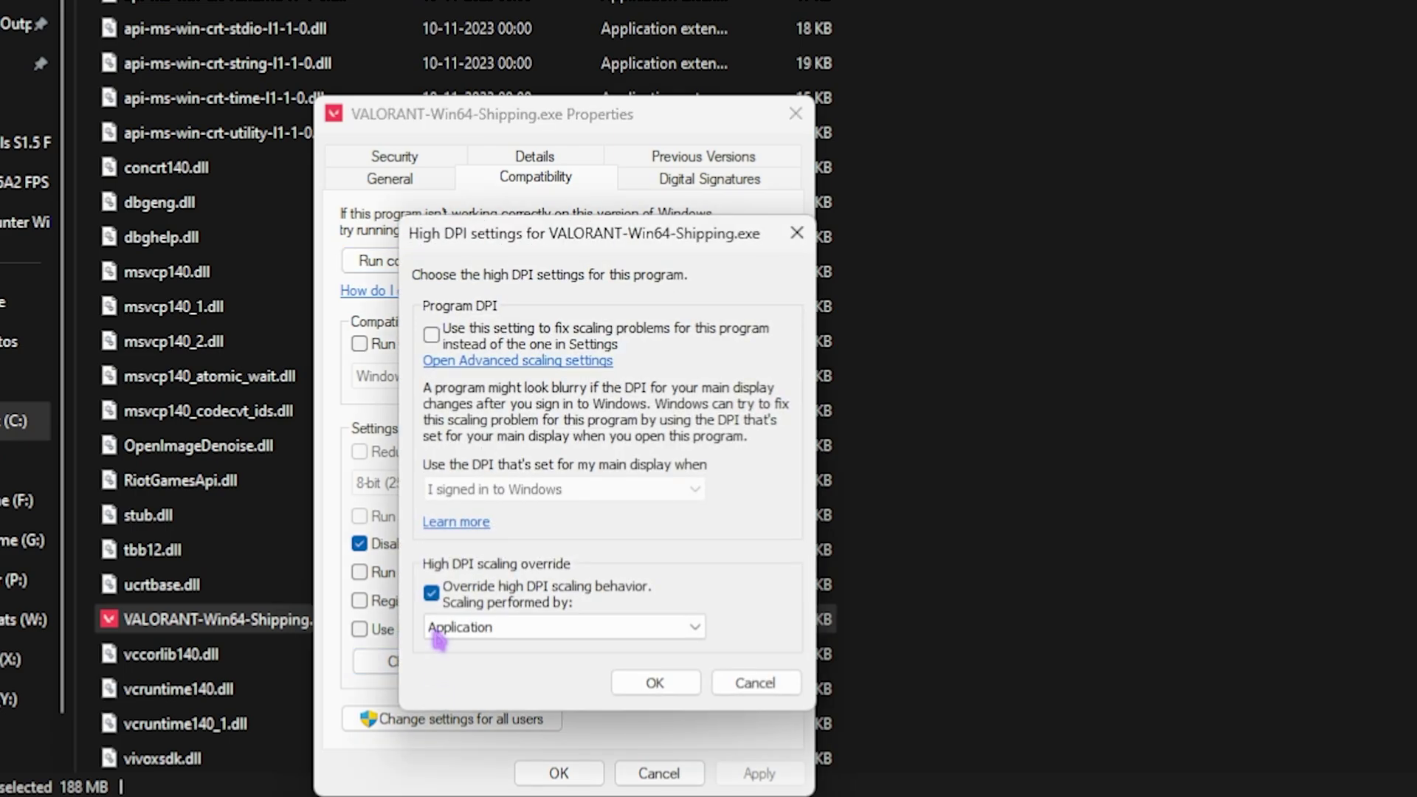
{"action": "left_click", "coordinate": [443, 601]}
{"action": "left_click", "coordinate": [509, 601]}
{"action": "left_click", "coordinate": [654, 681]}
{"action": "left_click", "coordinate": [558, 772]}
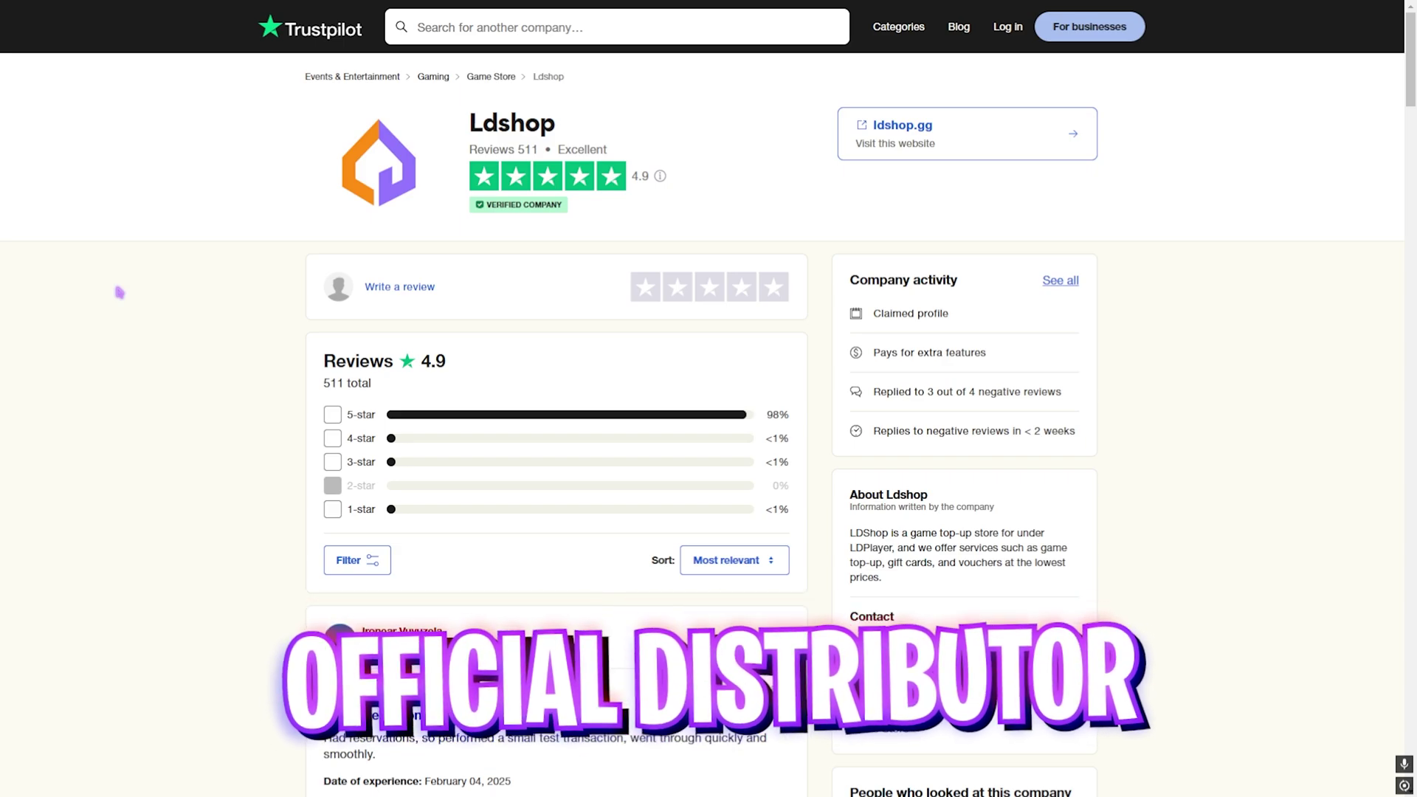
Examine Ldshop's customer reviews on Trustpilot and the Valorant (Riot Key) Global packages on the LDShop site.
{"action": "scroll", "coordinate": [116, 288], "scroll_direction": "down", "scroll_amount": 7}
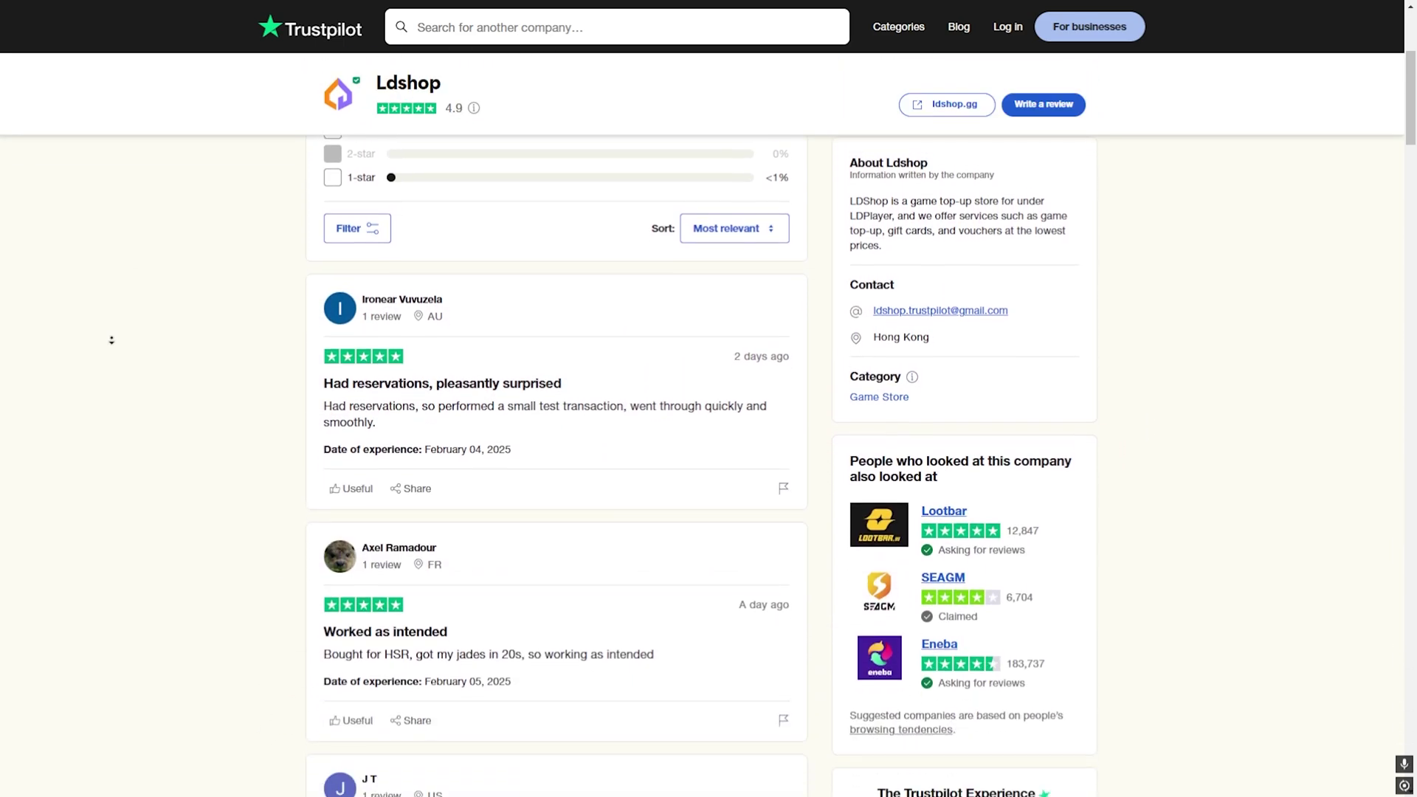
{"action": "scroll", "coordinate": [111, 340], "scroll_direction": "down", "scroll_amount": 9}
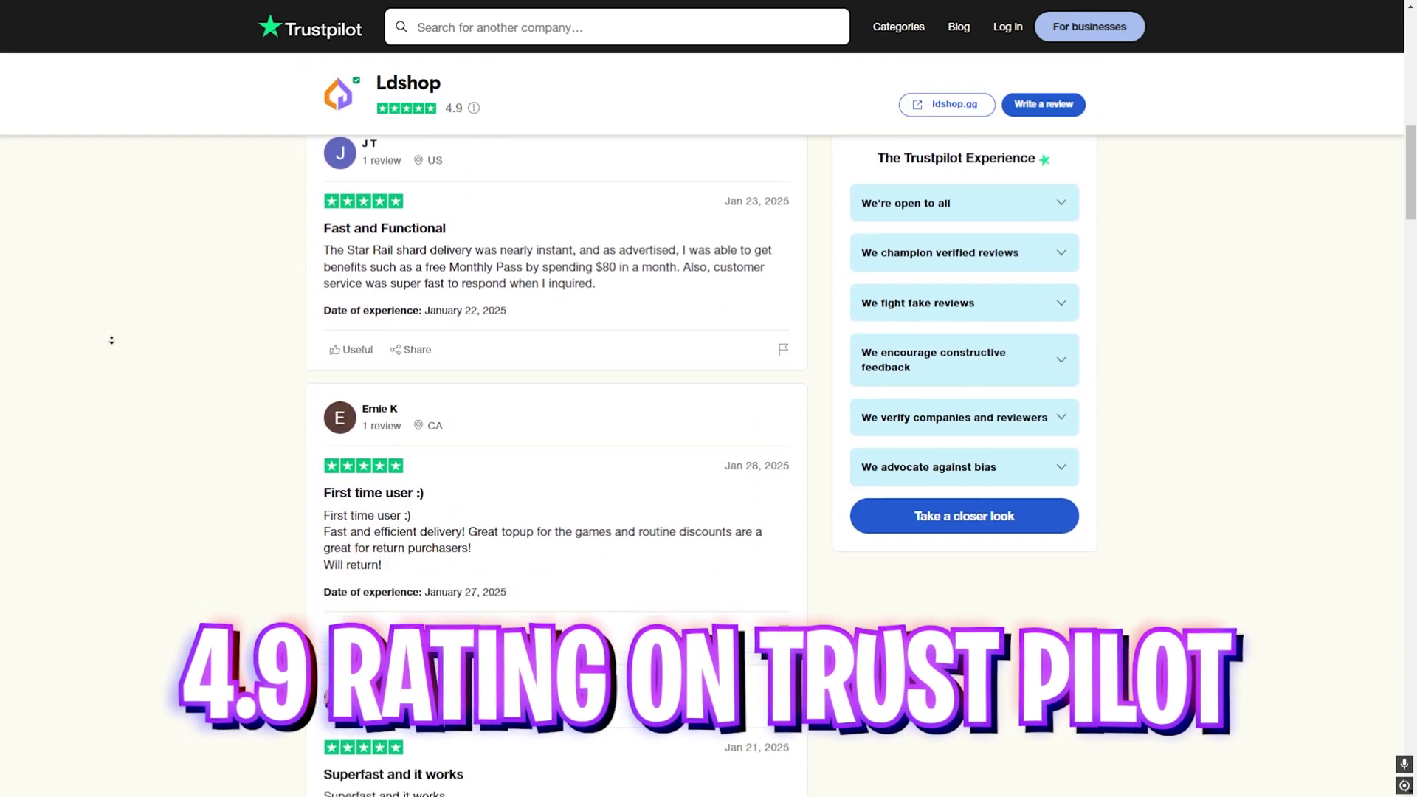
{"action": "scroll", "coordinate": [112, 340], "scroll_direction": "down", "scroll_amount": 5}
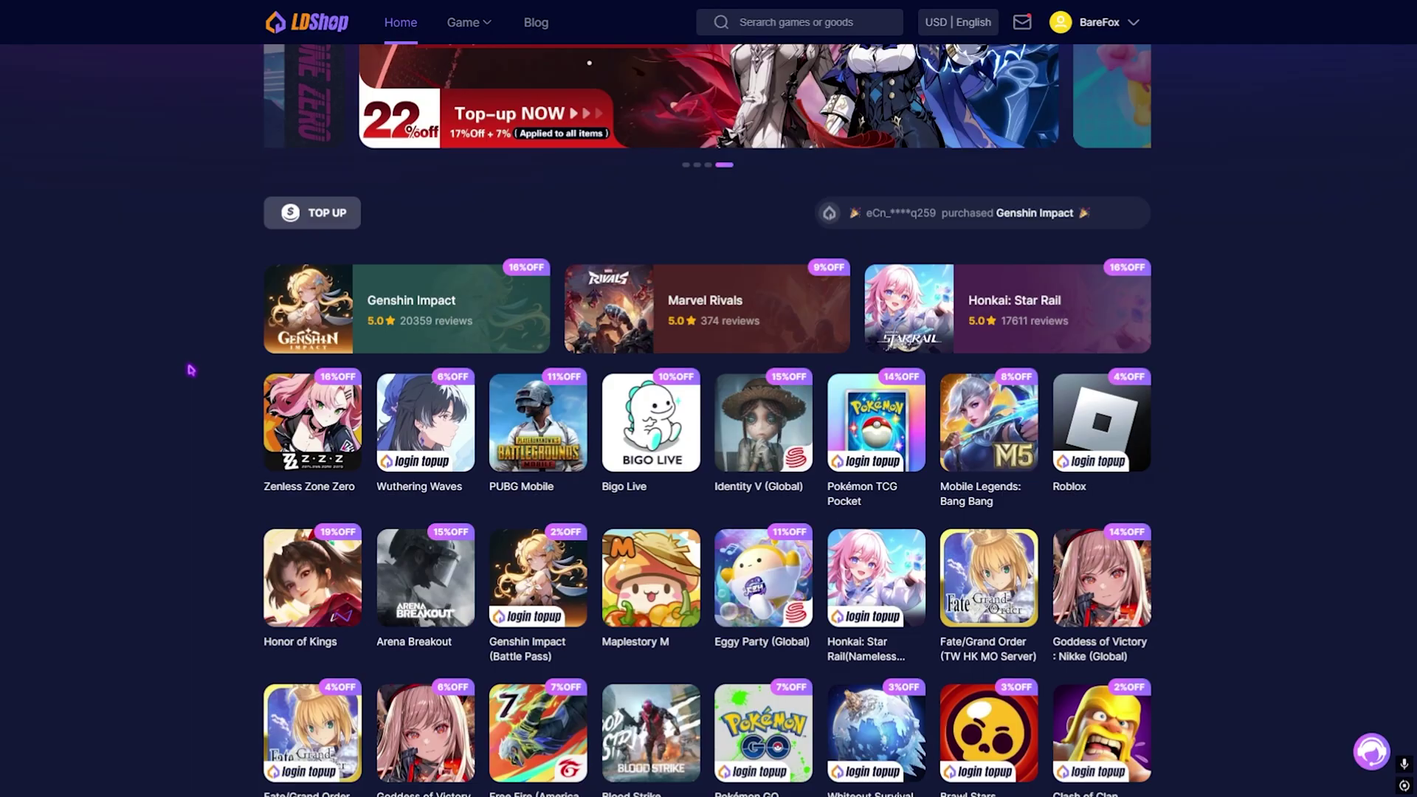
{"action": "scroll", "coordinate": [157, 393], "scroll_direction": "down", "scroll_amount": 1}
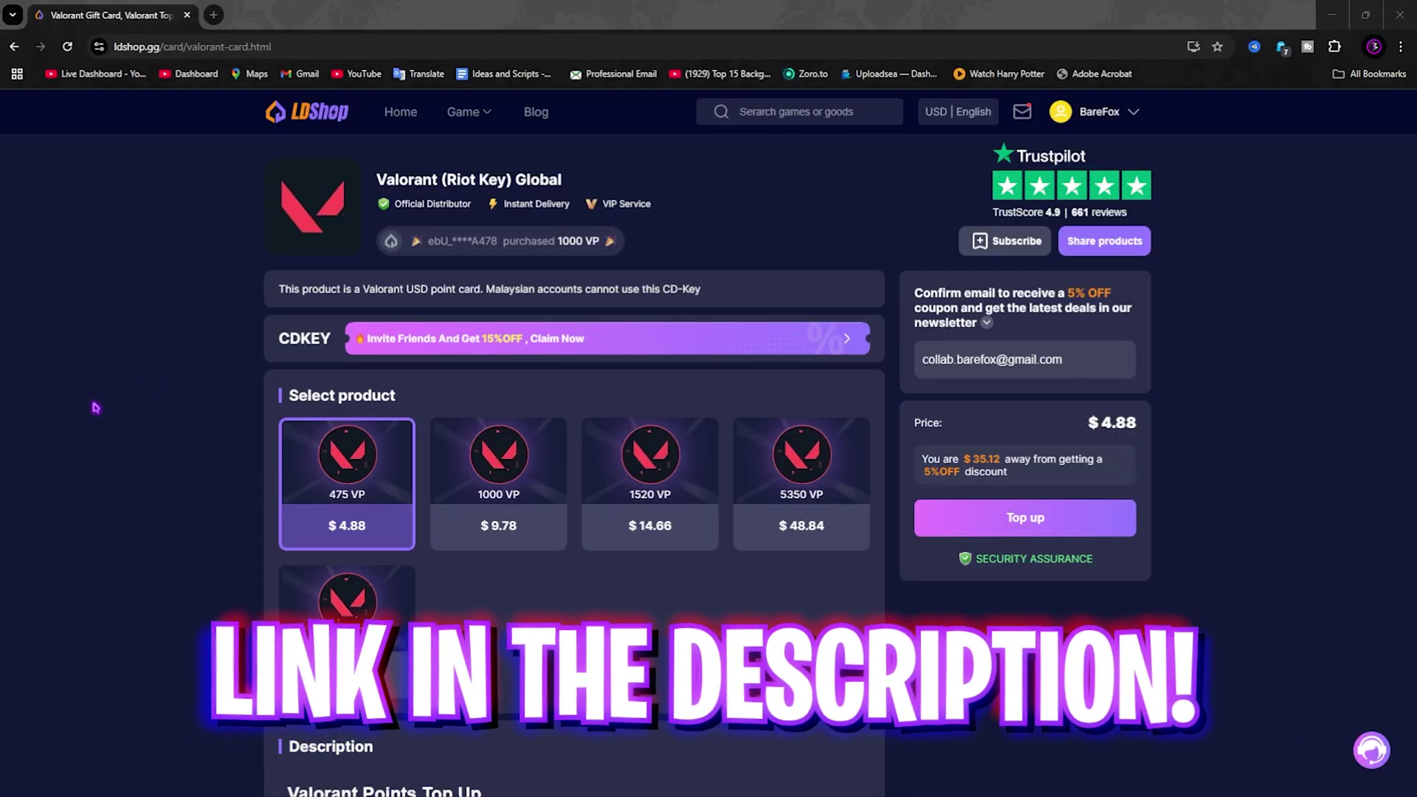
{"action": "scroll", "coordinate": [190, 405], "scroll_direction": "down", "scroll_amount": 1}
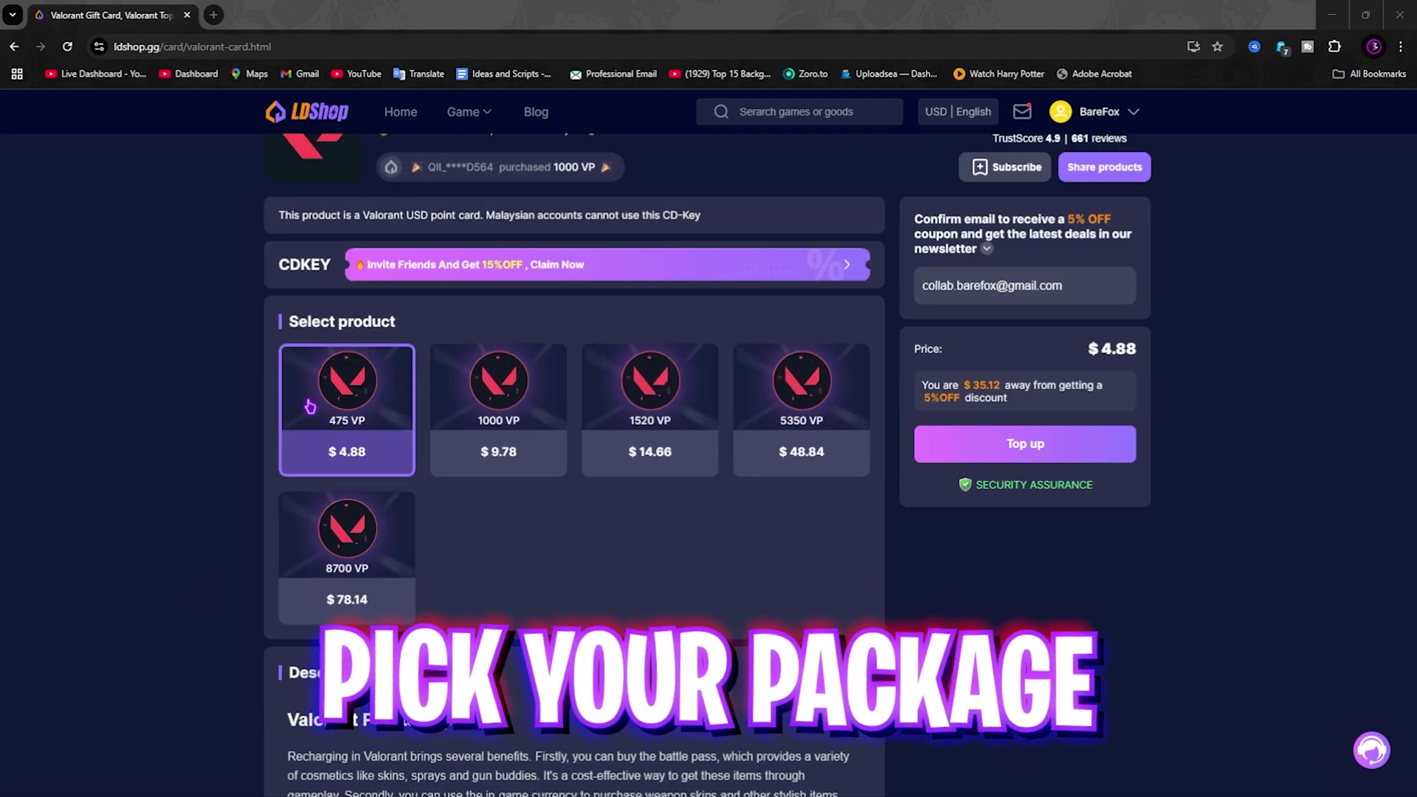
{"action": "scroll", "coordinate": [310, 406], "scroll_direction": "up", "scroll_amount": 1}
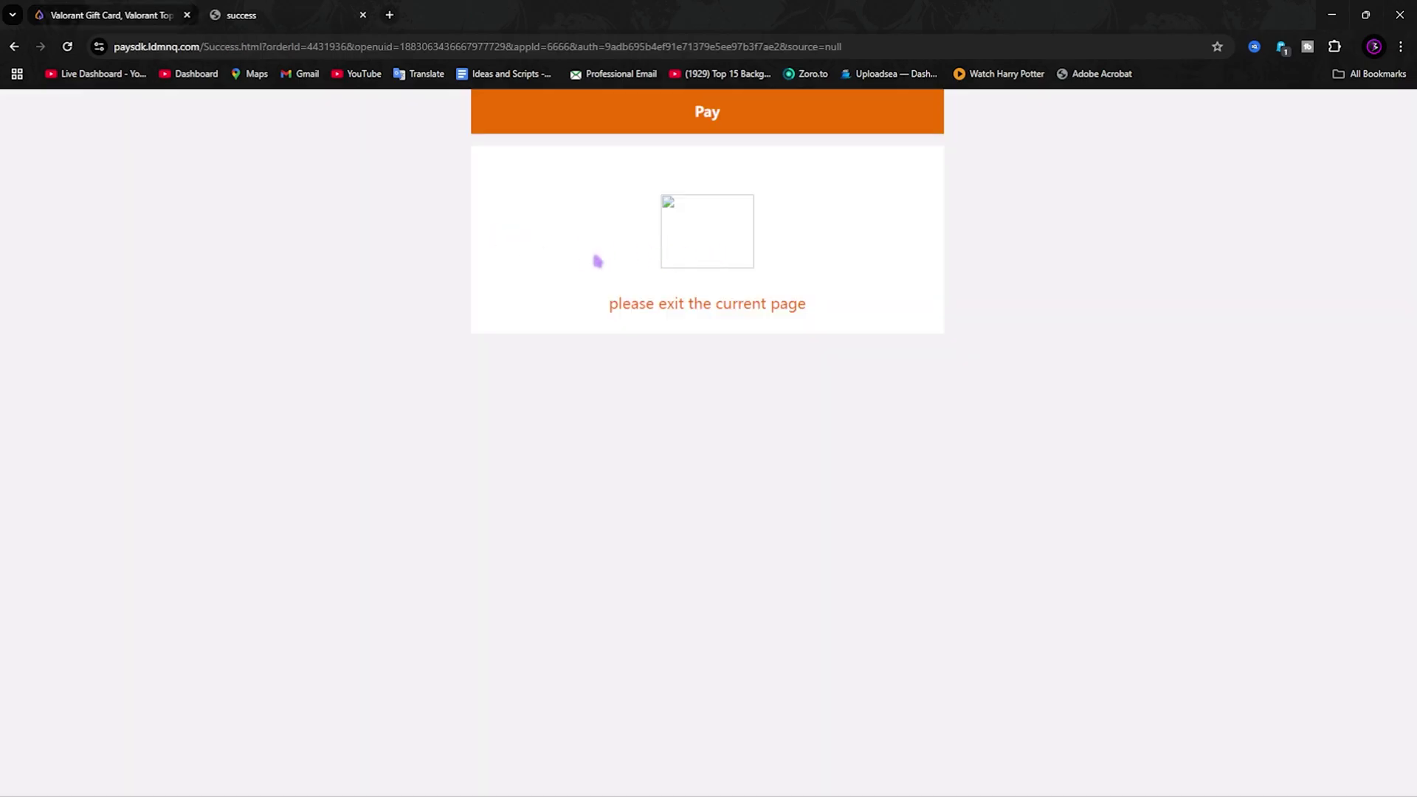
Mark the LDShop payment as completed and copy the redeem code of the newest Valorant 475 VP order.
{"action": "left_click", "coordinate": [107, 14]}
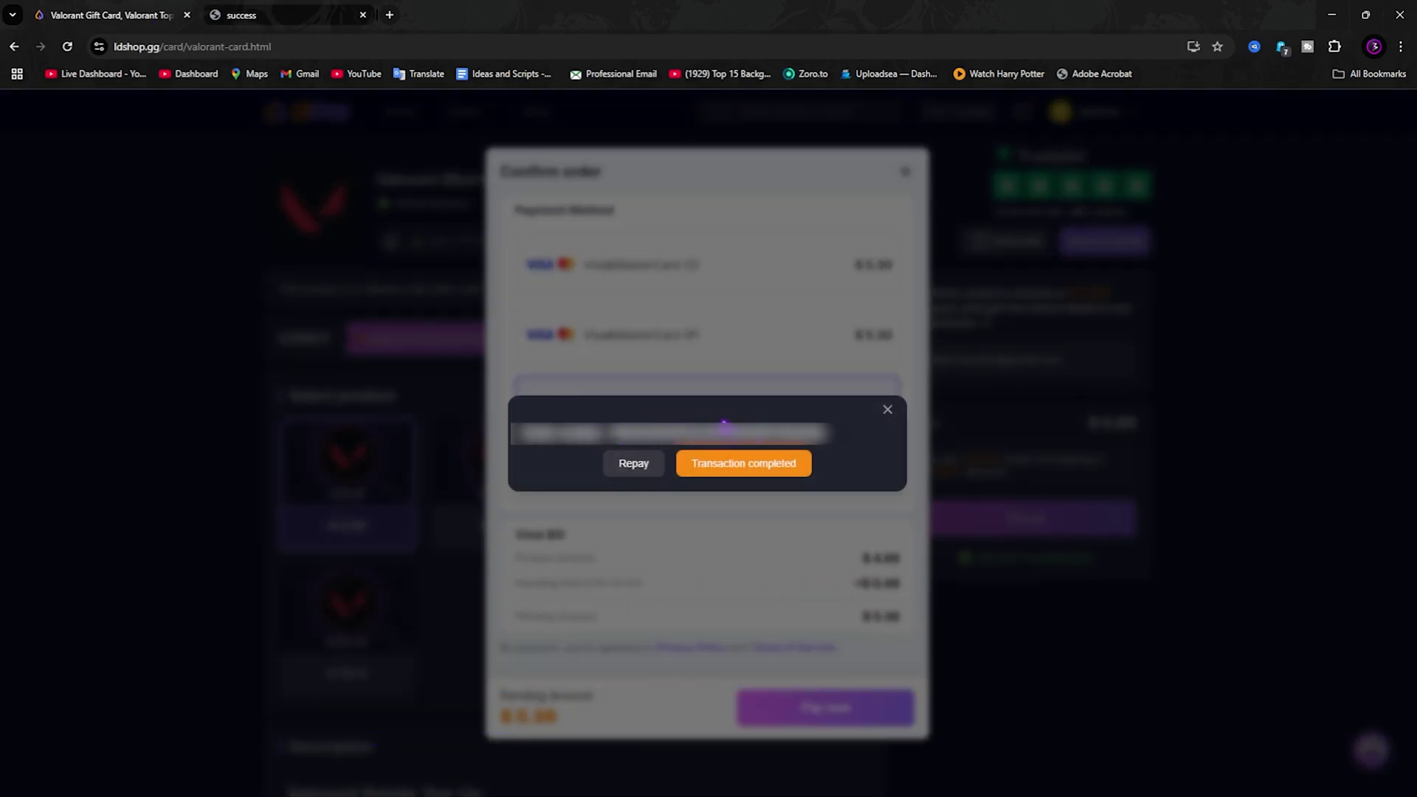
{"action": "left_click", "coordinate": [738, 466]}
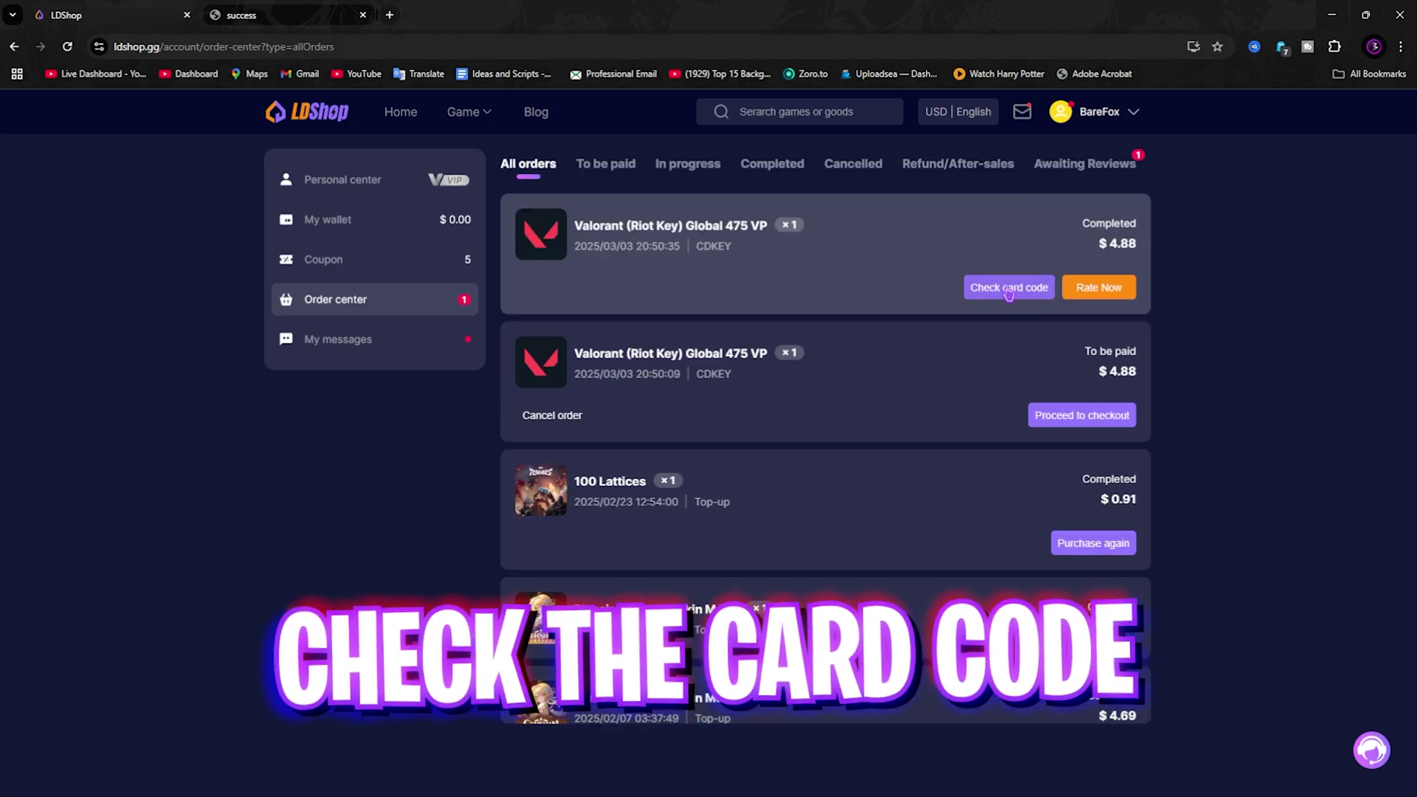
{"action": "left_click", "coordinate": [1009, 286]}
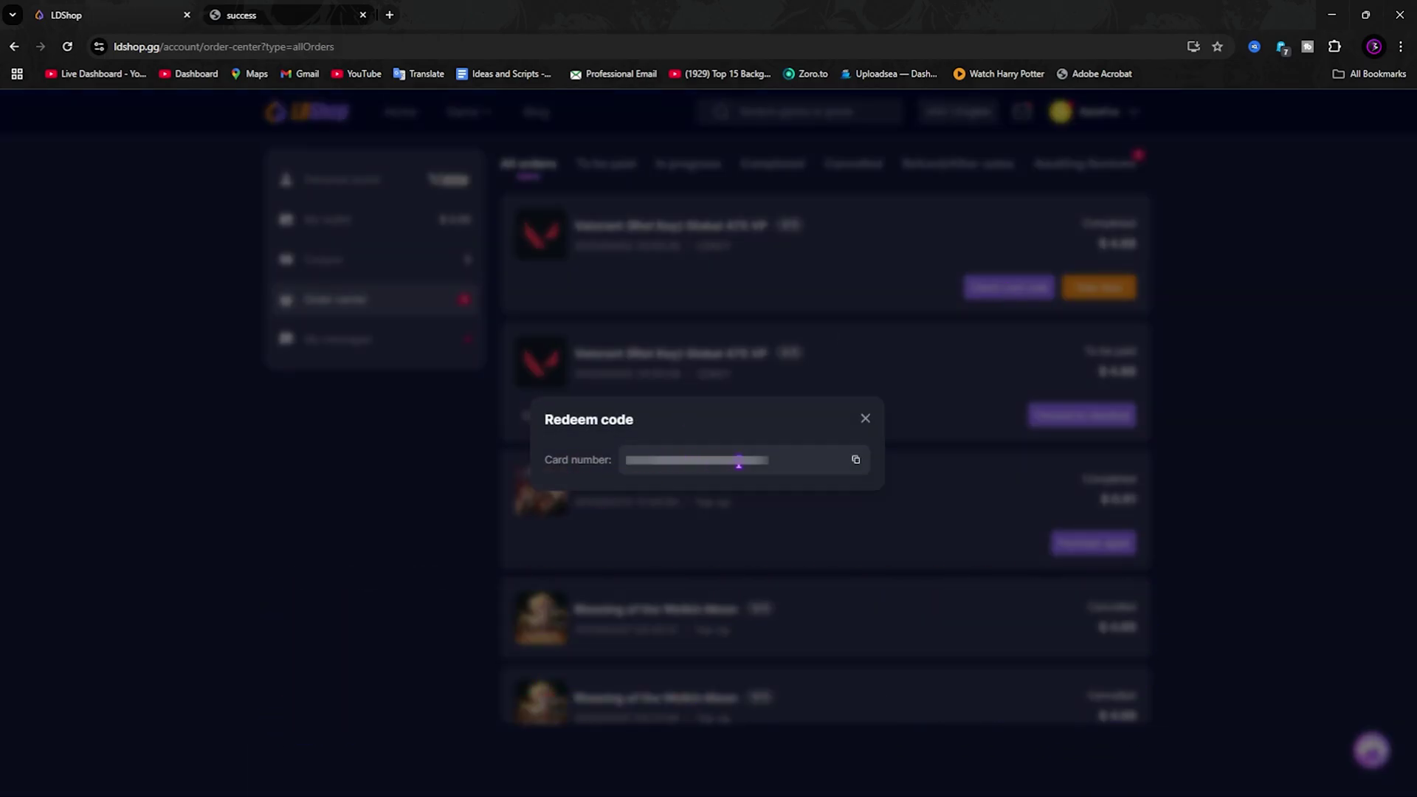
{"action": "left_click", "coordinate": [855, 461]}
Launch VALORANT and open the VALORANT Points store from the lobby.
{"action": "key", "text": "super"}
{"action": "type", "text": "valorant"}
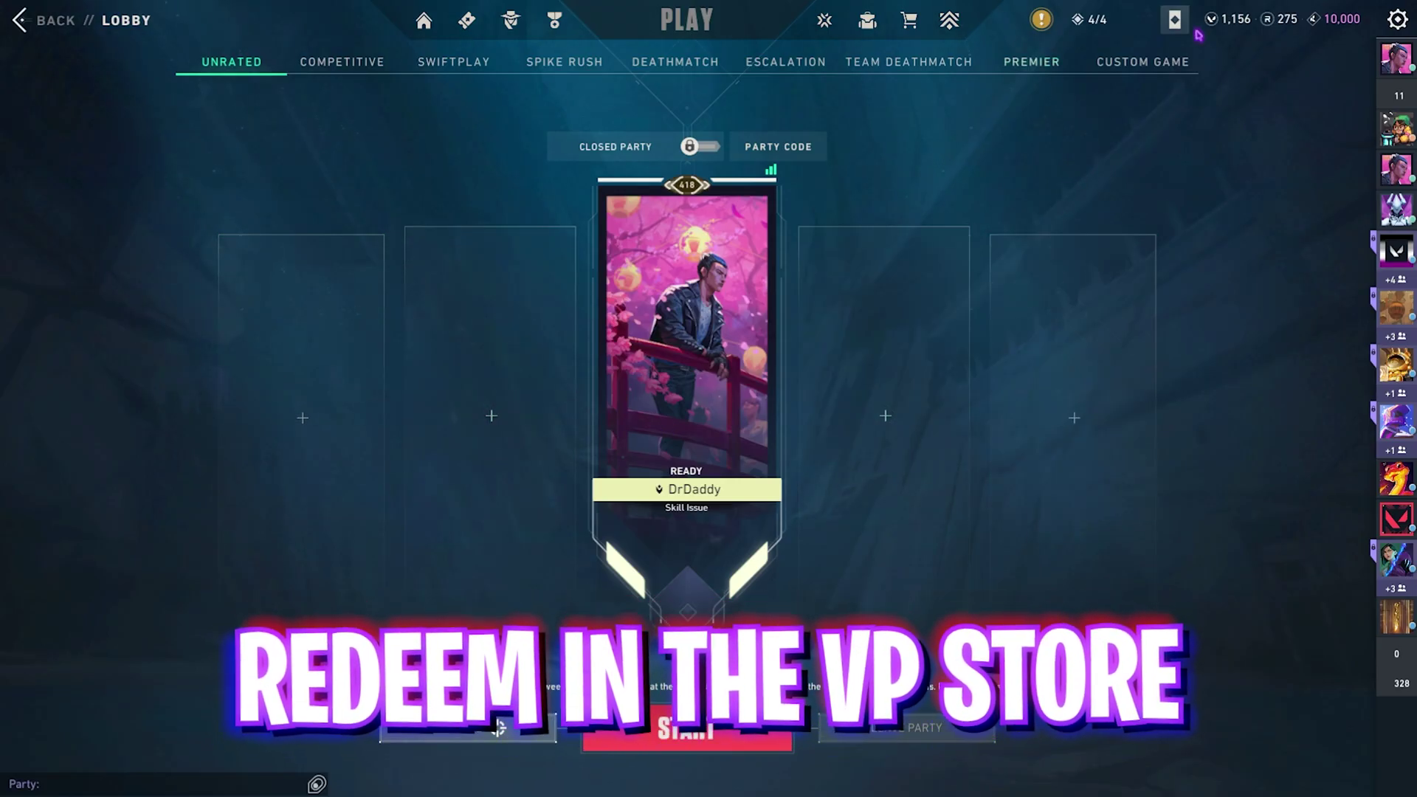
{"action": "left_click", "coordinate": [1283, 27]}
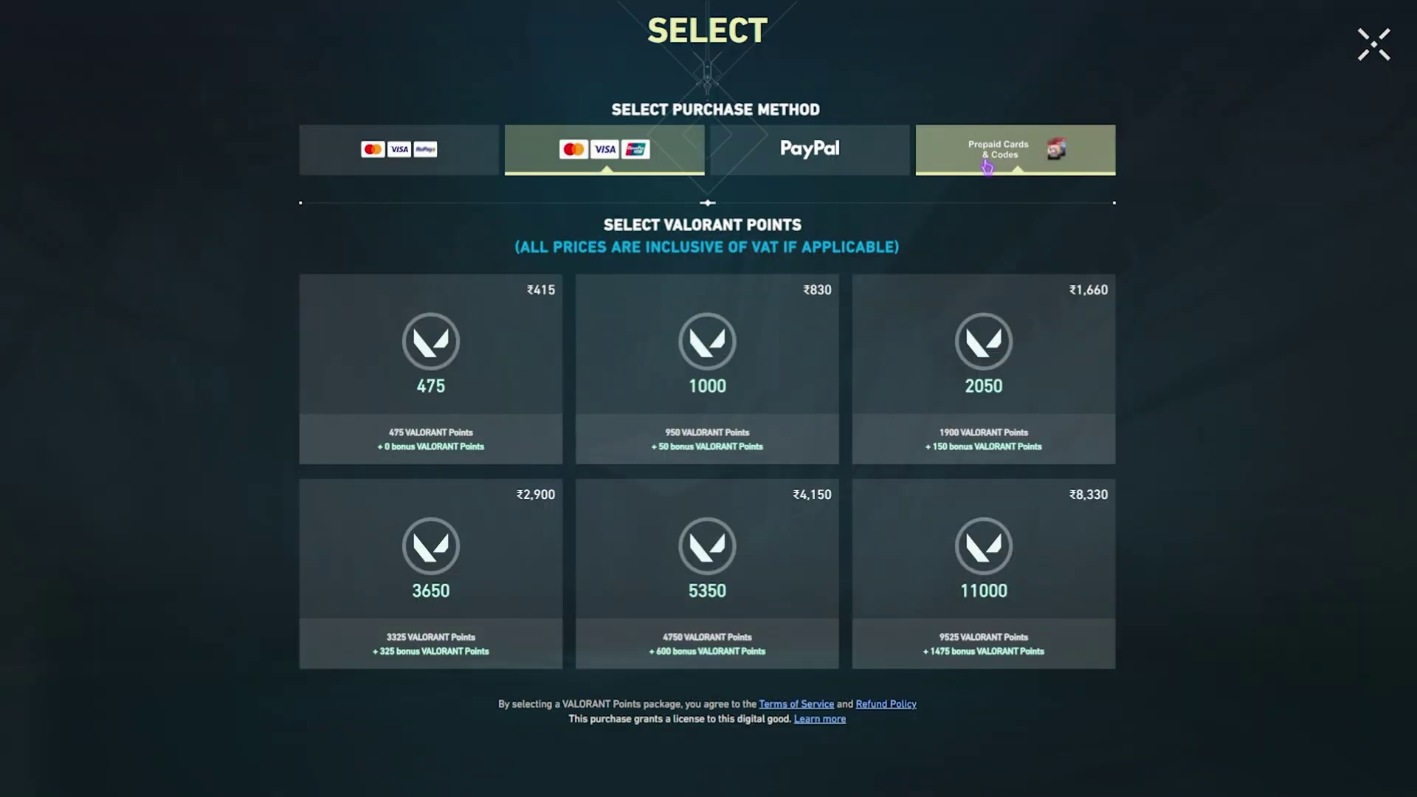
Choose Prepaid Cards & Codes as the purchase method, submit the copied redeem code, and close the points store.
{"action": "left_click", "coordinate": [1009, 155]}
{"action": "left_click", "coordinate": [539, 446]}
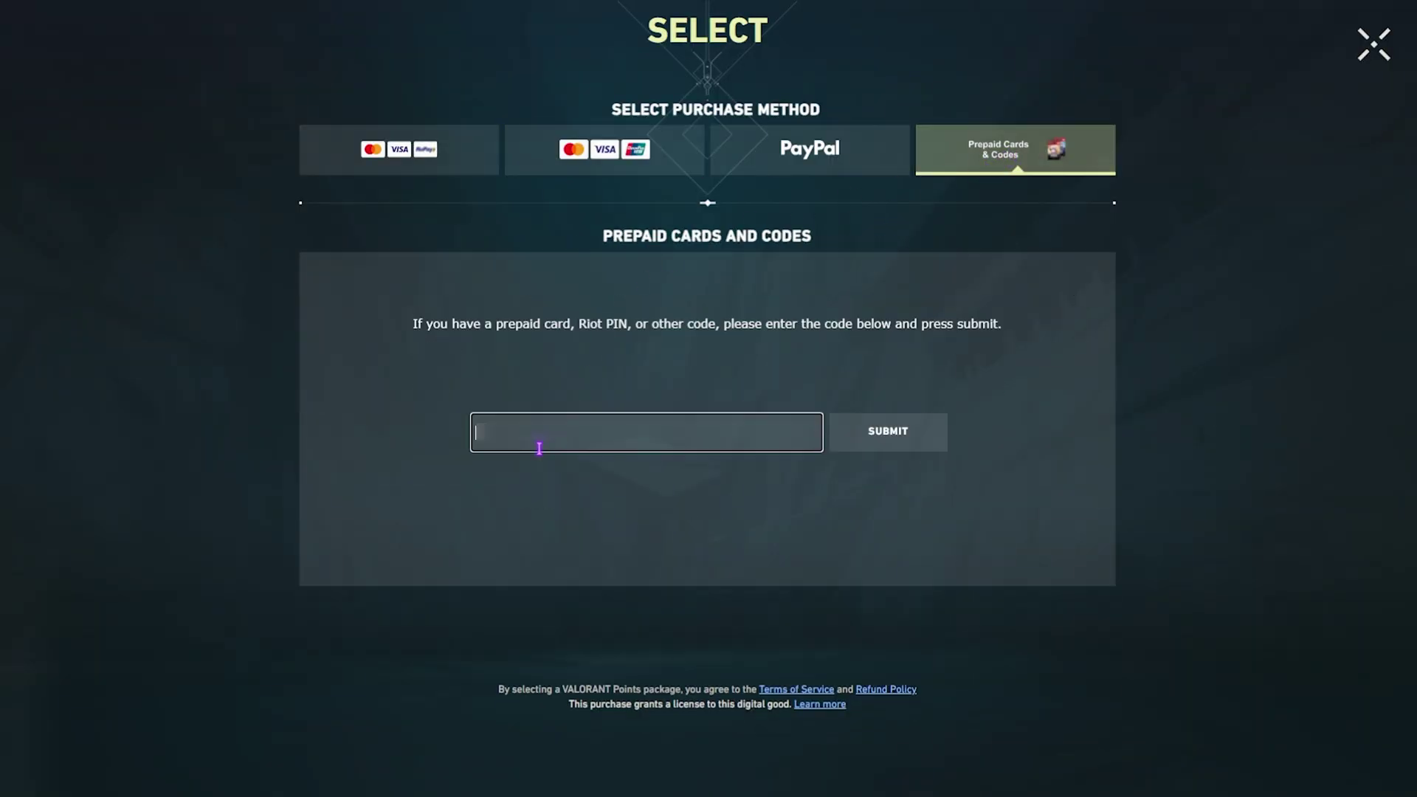
{"action": "key", "text": "ctrl+v"}
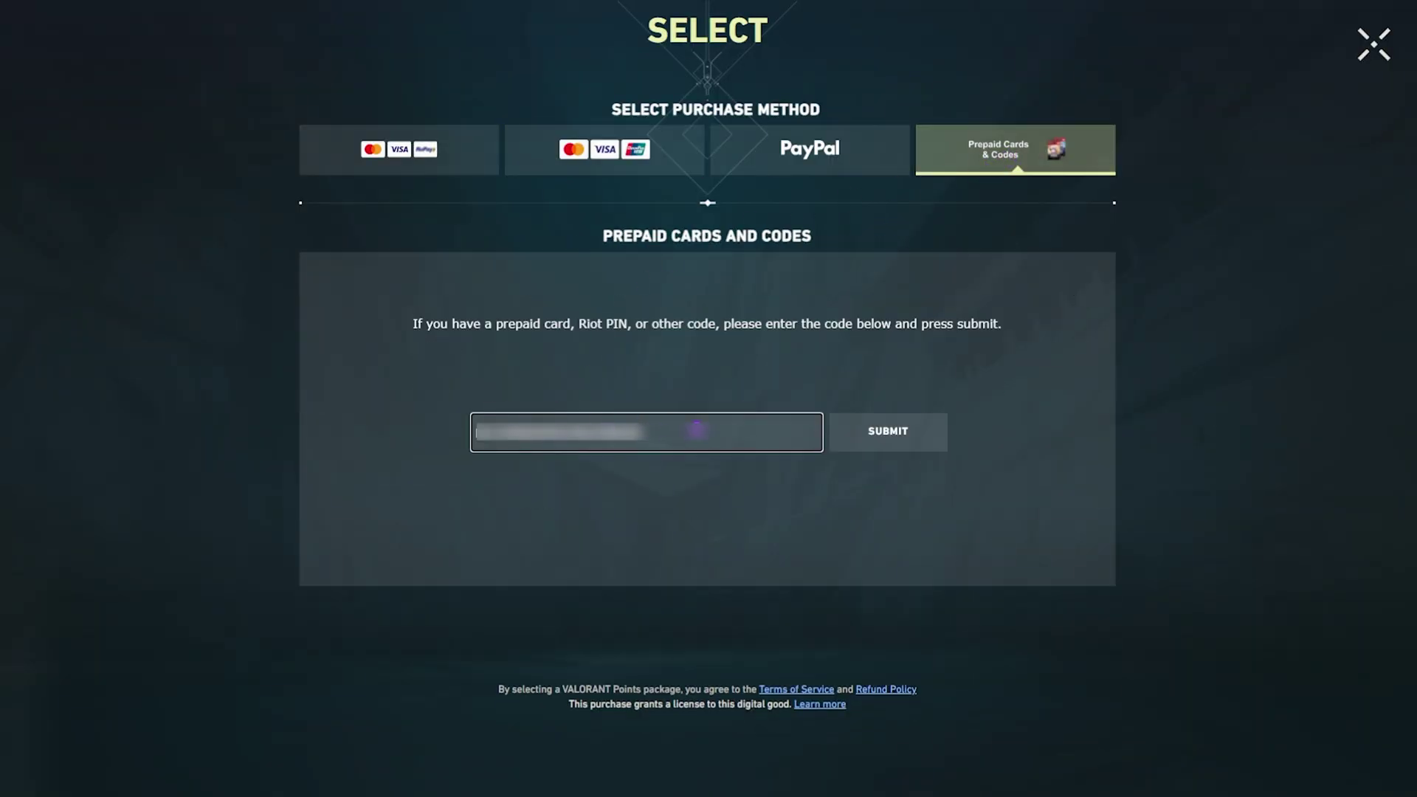
{"action": "left_click", "coordinate": [859, 441]}
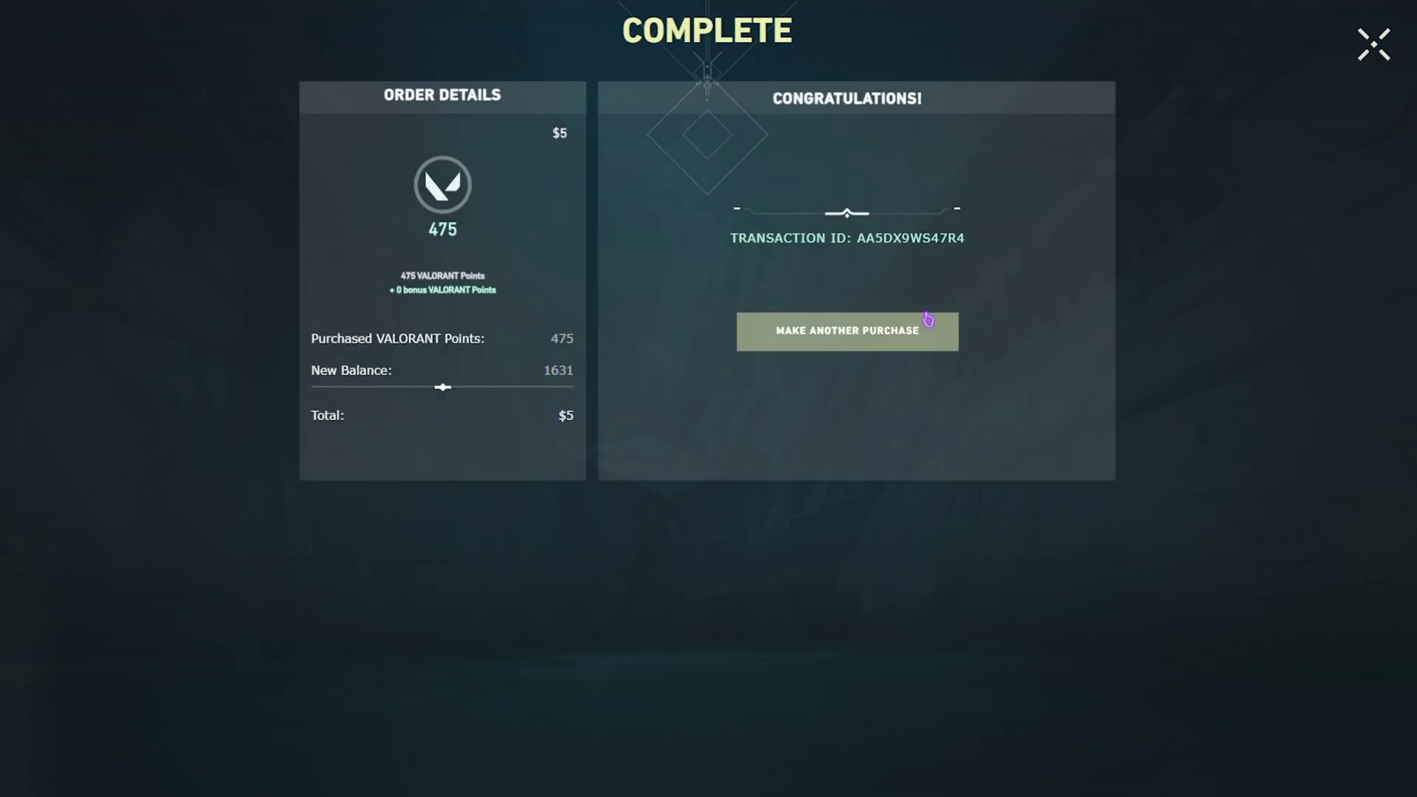
{"action": "left_click", "coordinate": [1377, 45]}
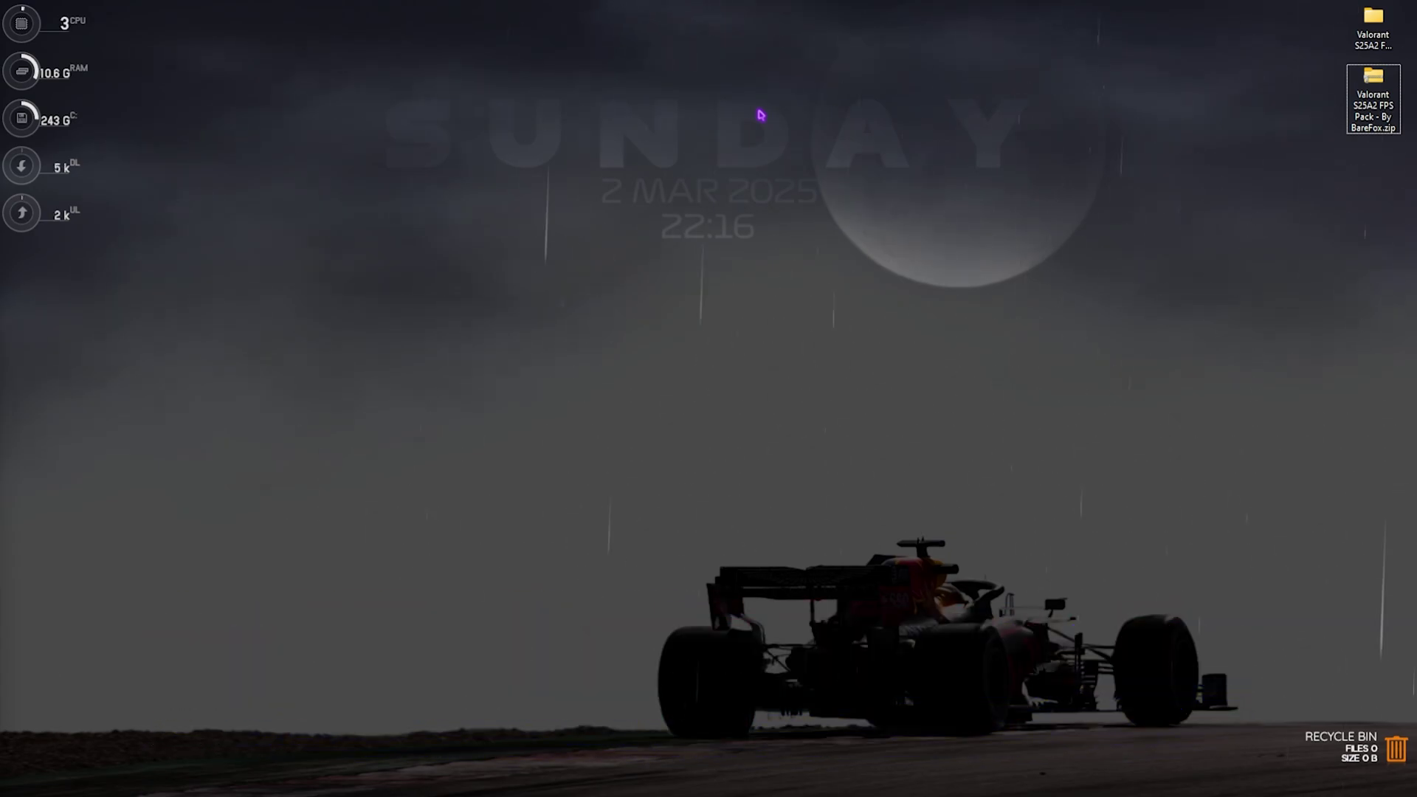
Search Windows for "local g" and open the Local Group Policy Editor in a maximized window.
{"action": "key", "text": "super"}
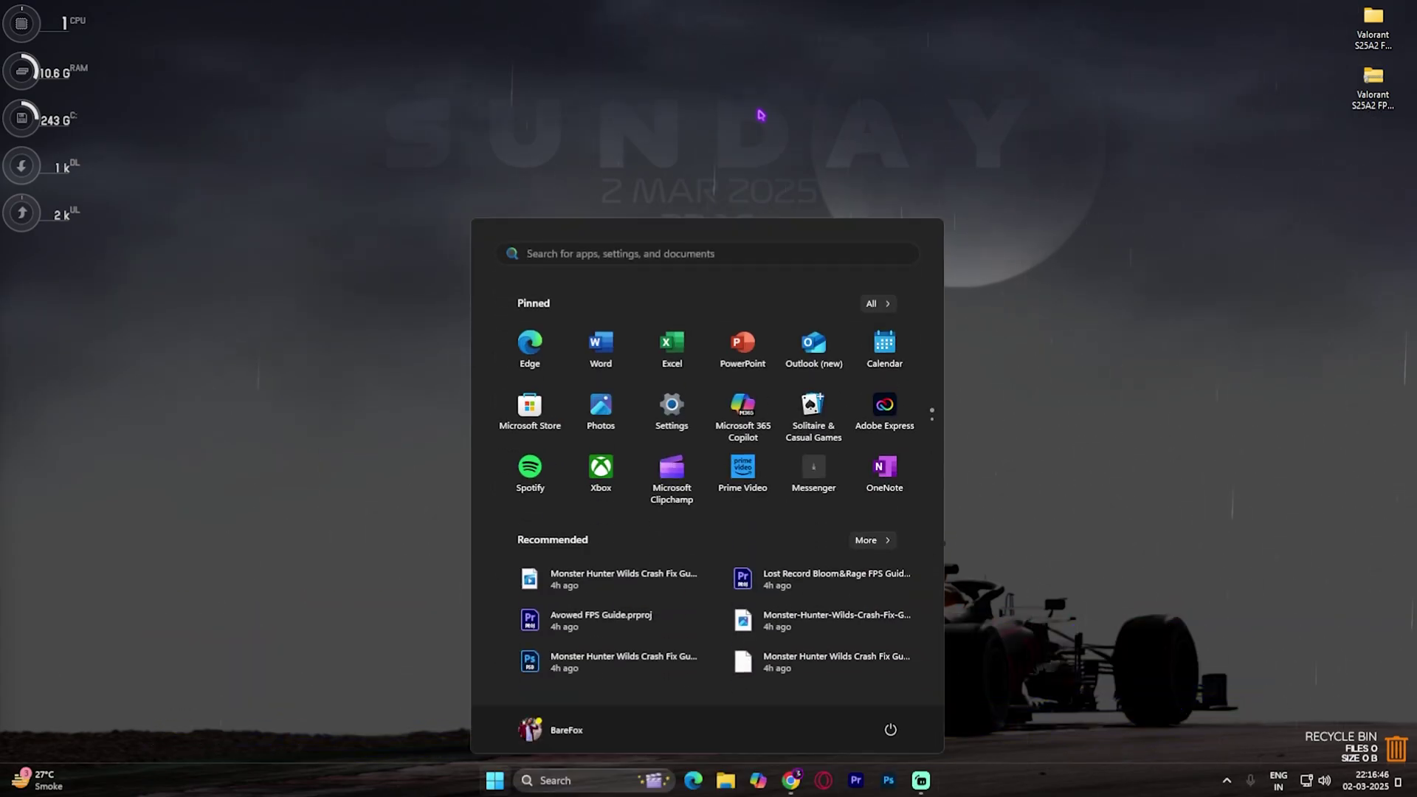
{"action": "type", "text": "local g"}
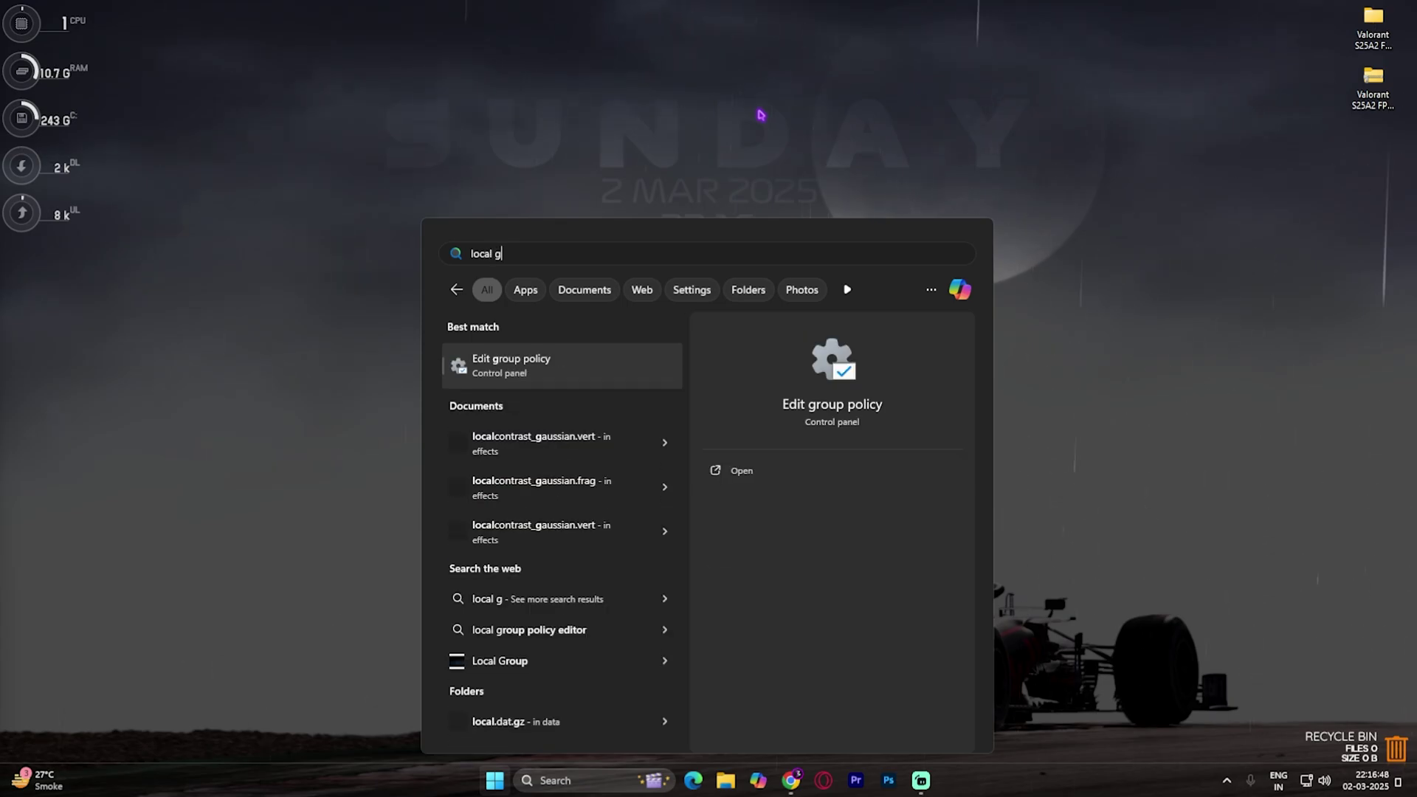
{"action": "left_click", "coordinate": [534, 378]}
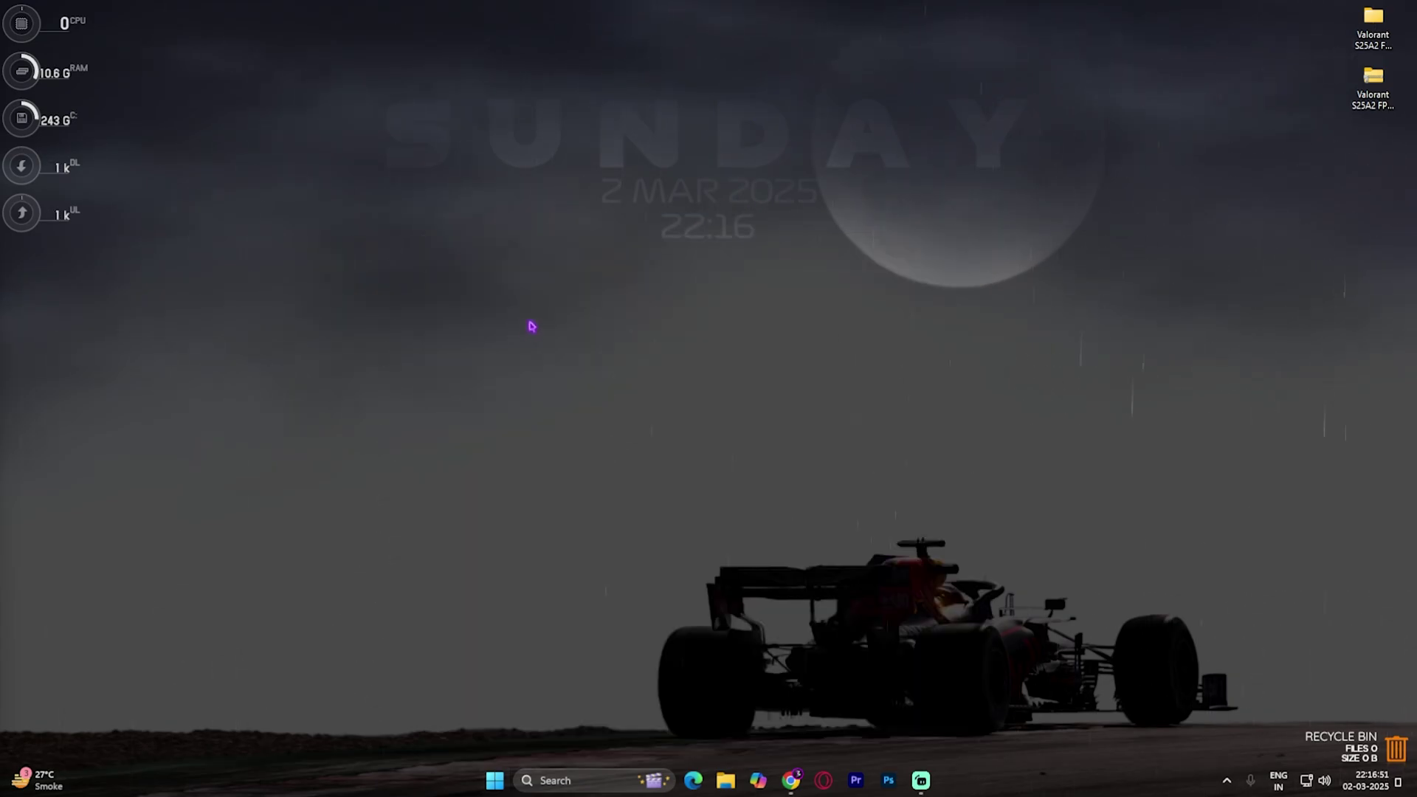
{"action": "double_click", "coordinate": [626, 131]}
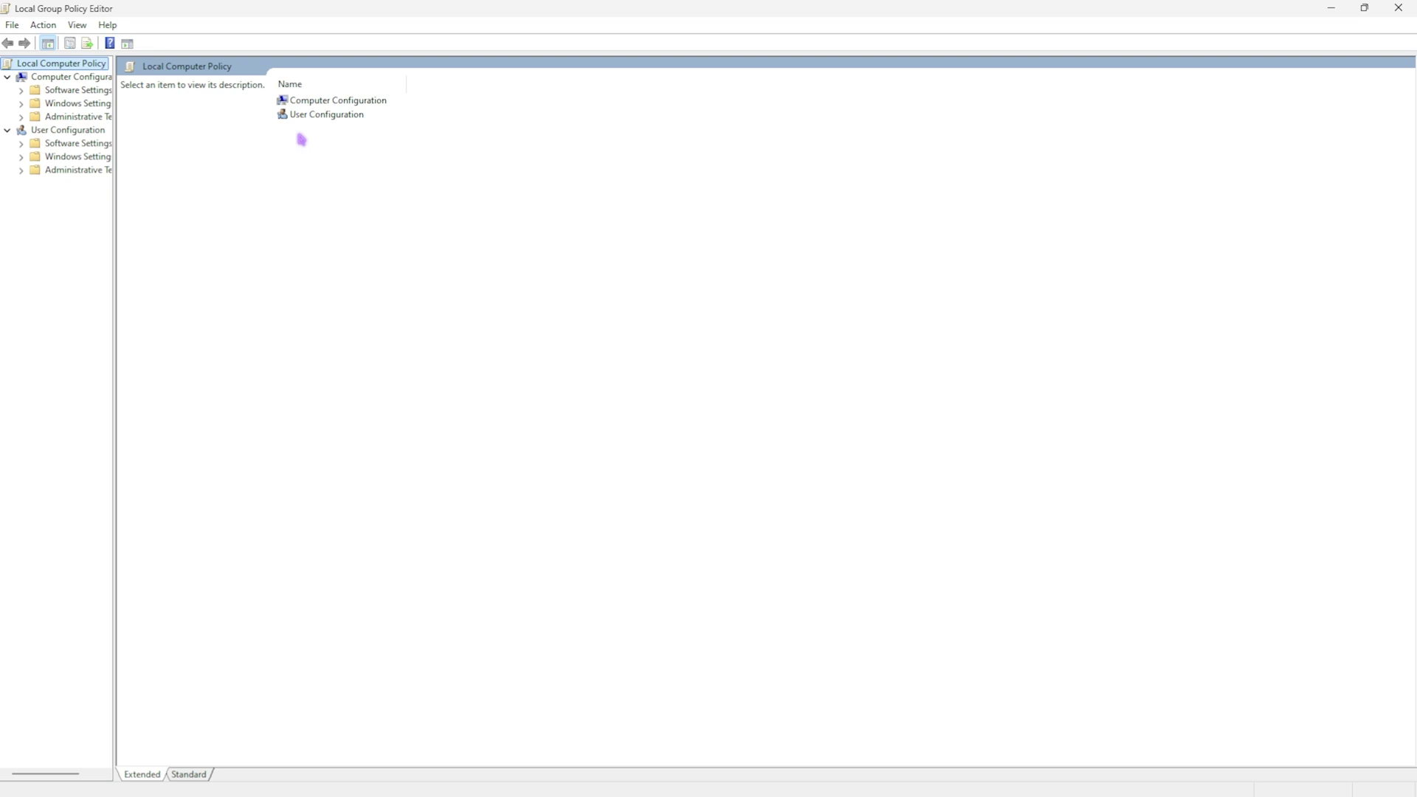
Navigate to Computer Configuration > Administrative Templates > Windows Components > App Privacy and select the "Let Windows apps run in the background" policy.
{"action": "double_click", "coordinate": [313, 104]}
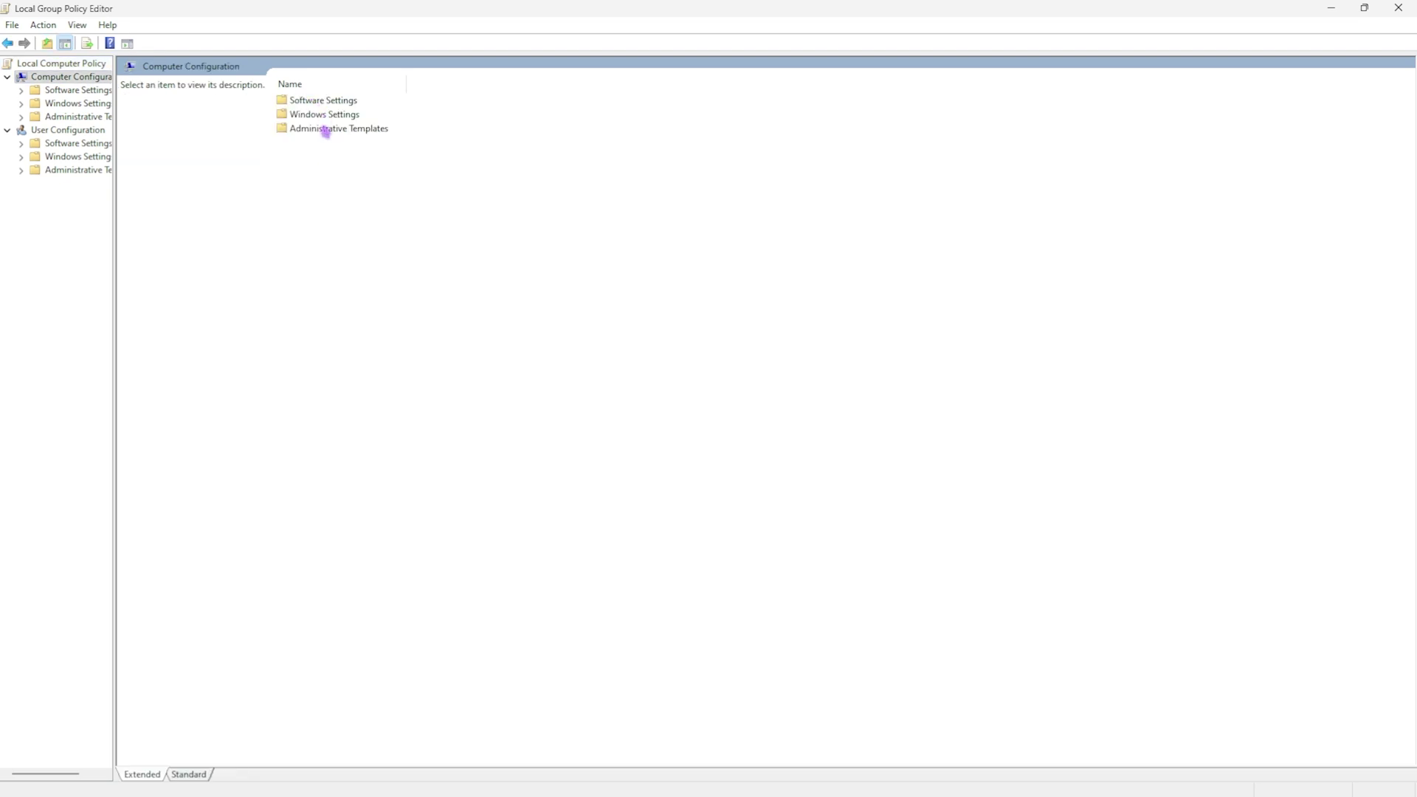
{"action": "double_click", "coordinate": [326, 131]}
{"action": "double_click", "coordinate": [313, 199]}
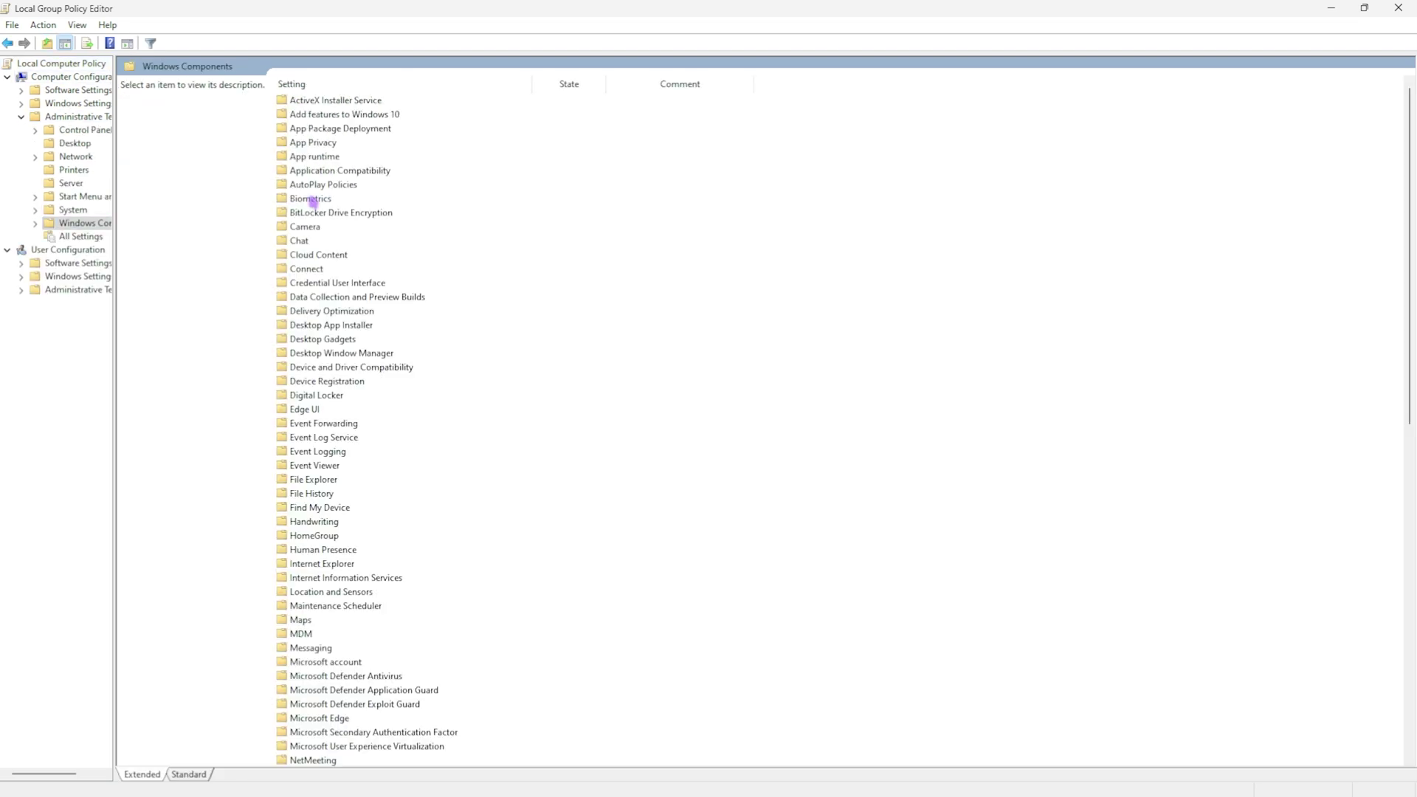
{"action": "double_click", "coordinate": [325, 143]}
{"action": "left_click", "coordinate": [386, 425]}
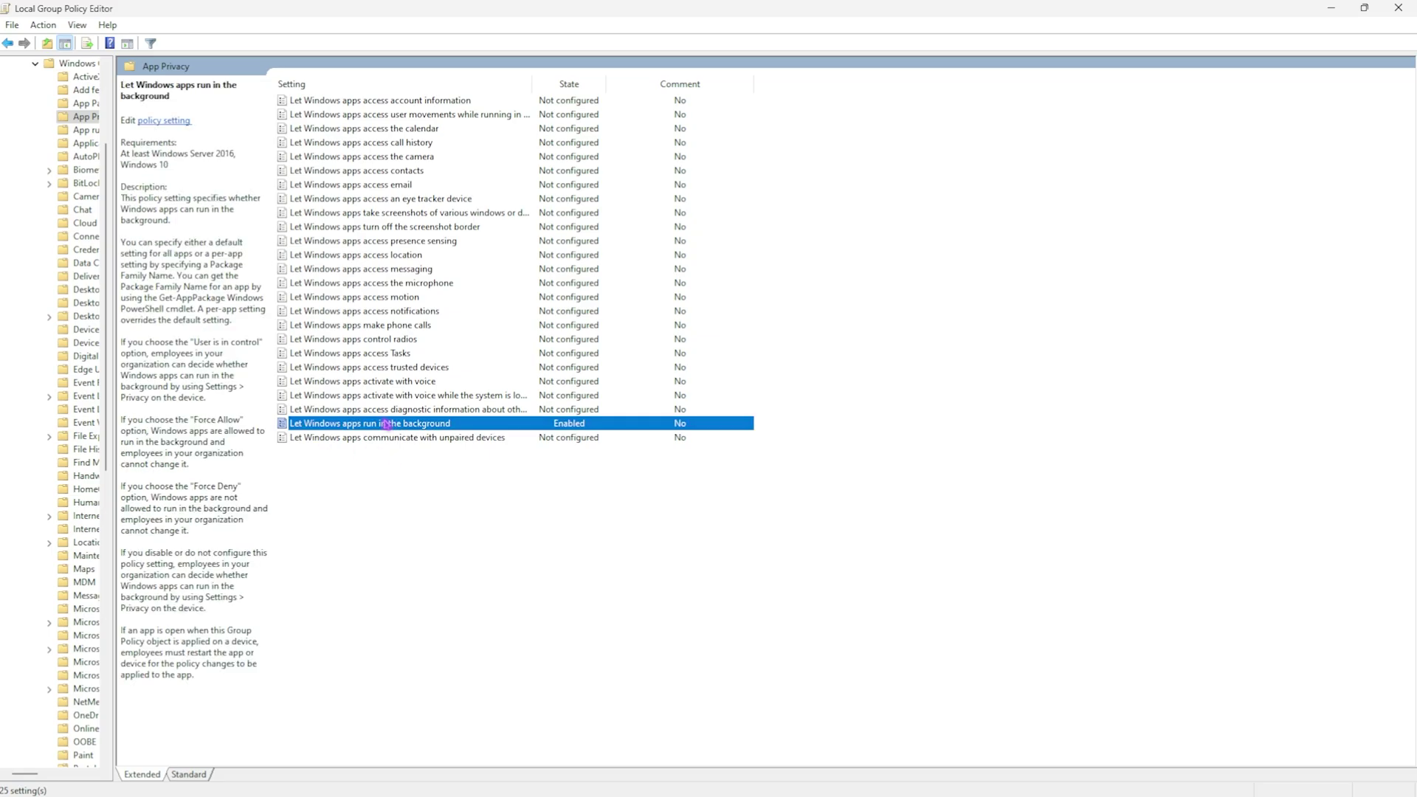
Set the background apps policy to Enabled with Force Deny as the default for all apps, apply it, and close the policy editor.
{"action": "right_click", "coordinate": [333, 427]}
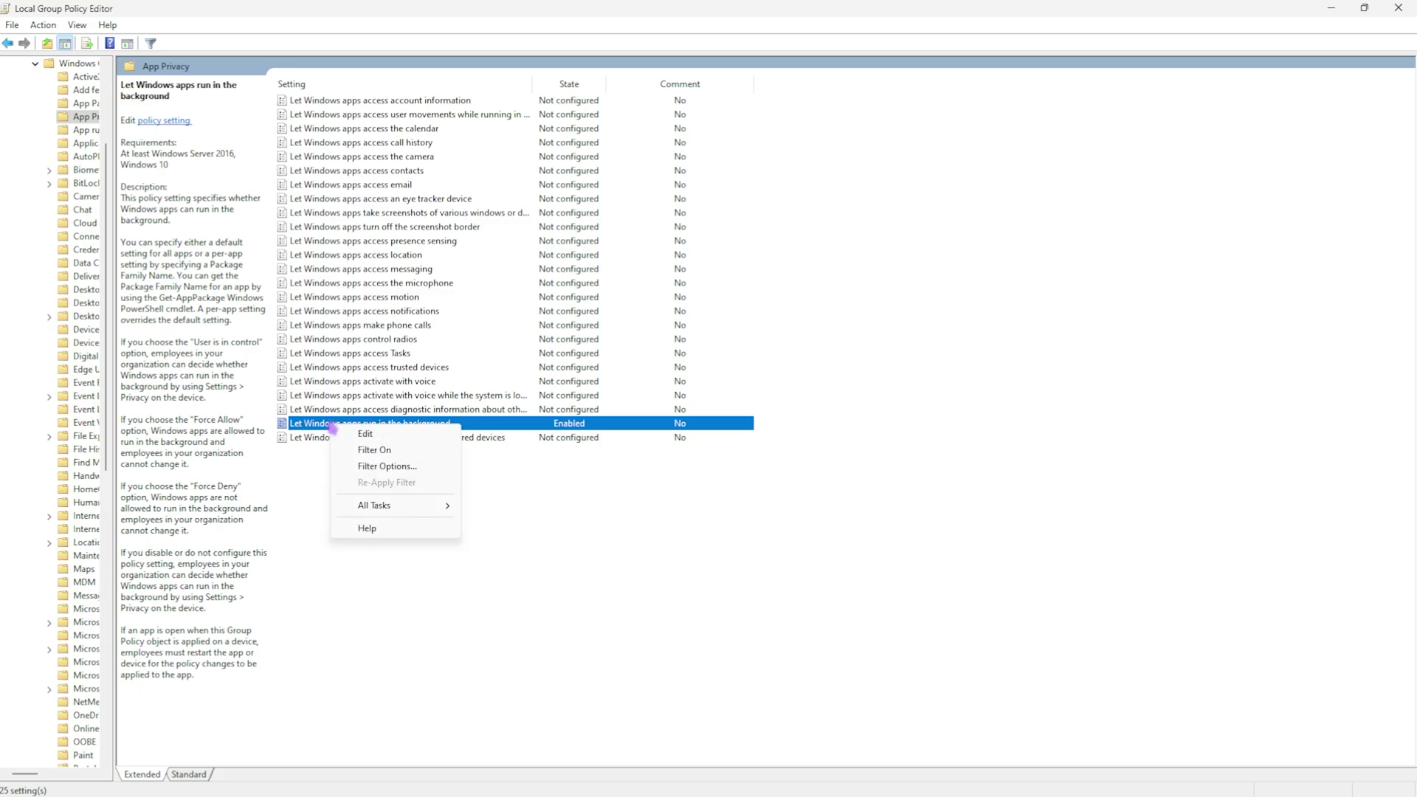
{"action": "left_click", "coordinate": [363, 433]}
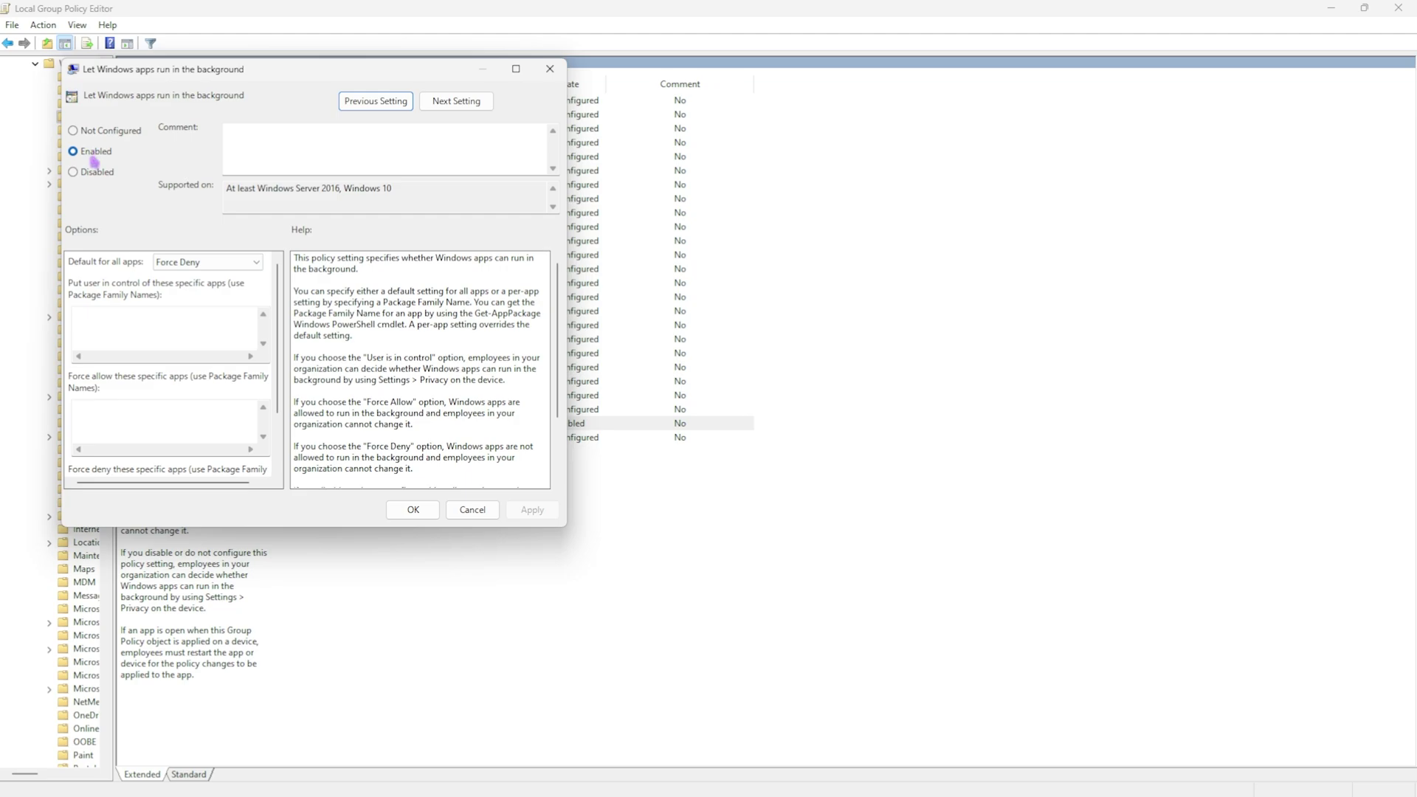
{"action": "left_click", "coordinate": [181, 264]}
{"action": "left_click", "coordinate": [180, 289]}
{"action": "left_click", "coordinate": [541, 510]}
{"action": "left_click", "coordinate": [412, 509]}
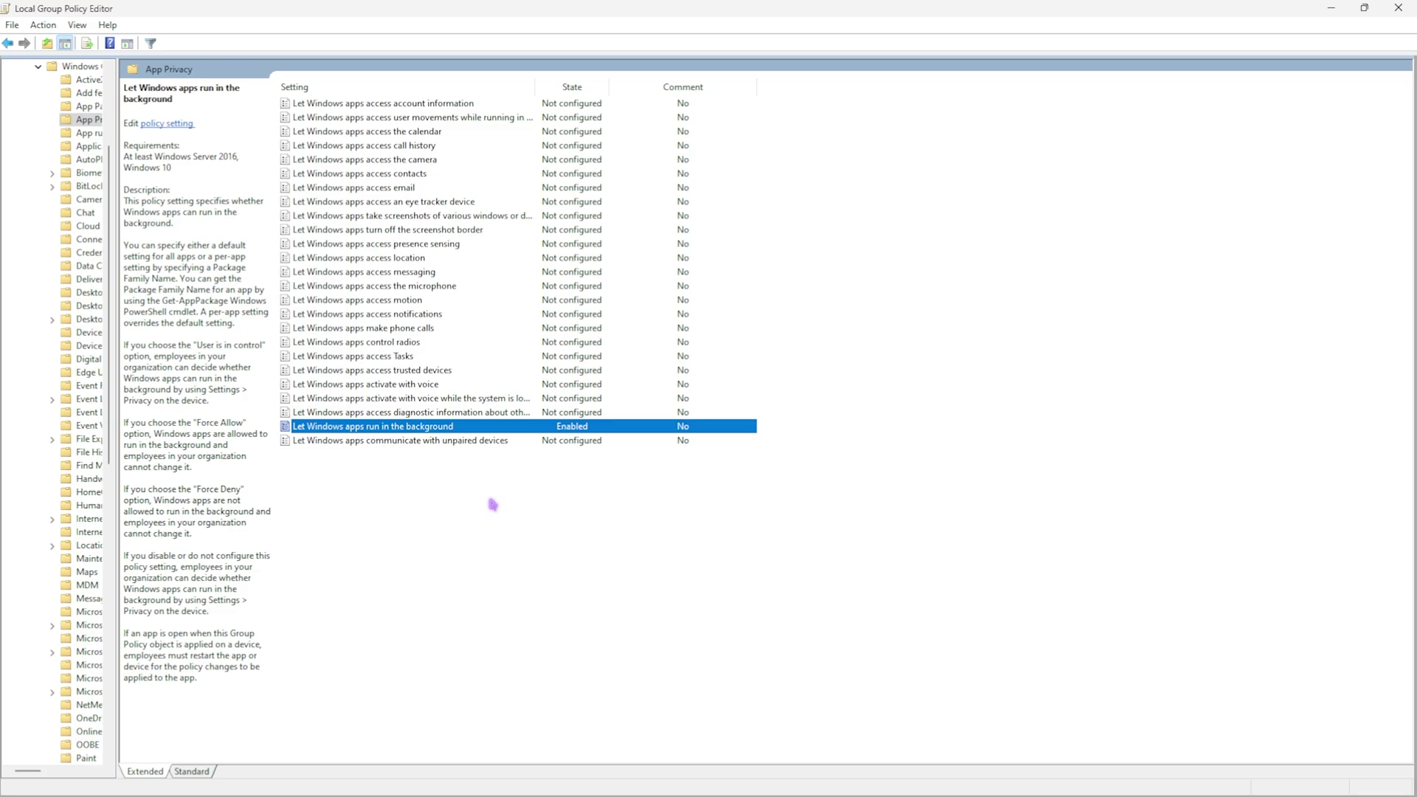
{"action": "left_click", "coordinate": [1409, 7]}
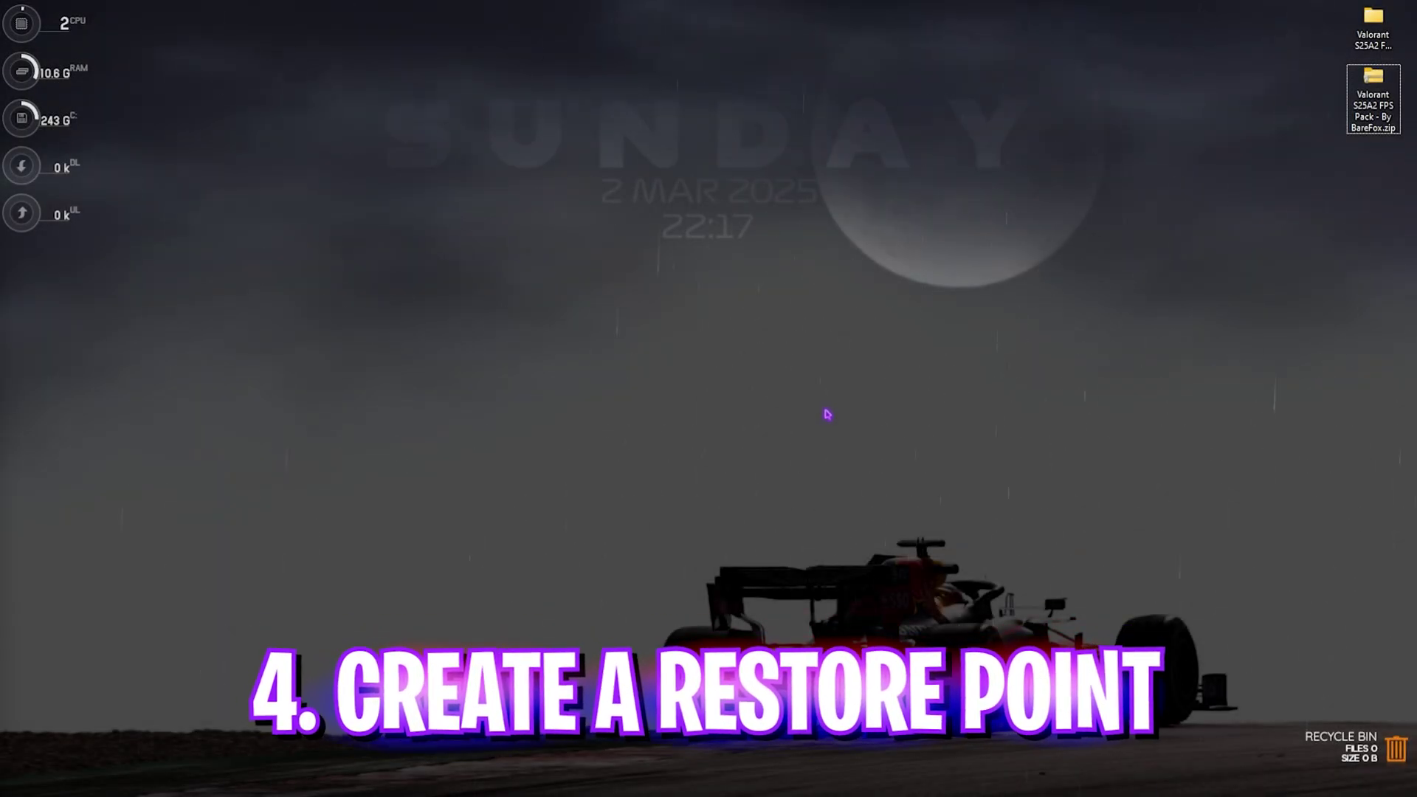
Search Windows for "create a restore point" and open the System Protection settings.
{"action": "left_click", "coordinate": [827, 414]}
{"action": "key", "text": "super"}
{"action": "type", "text": "create a restore point"}
{"action": "key", "text": "Return"}
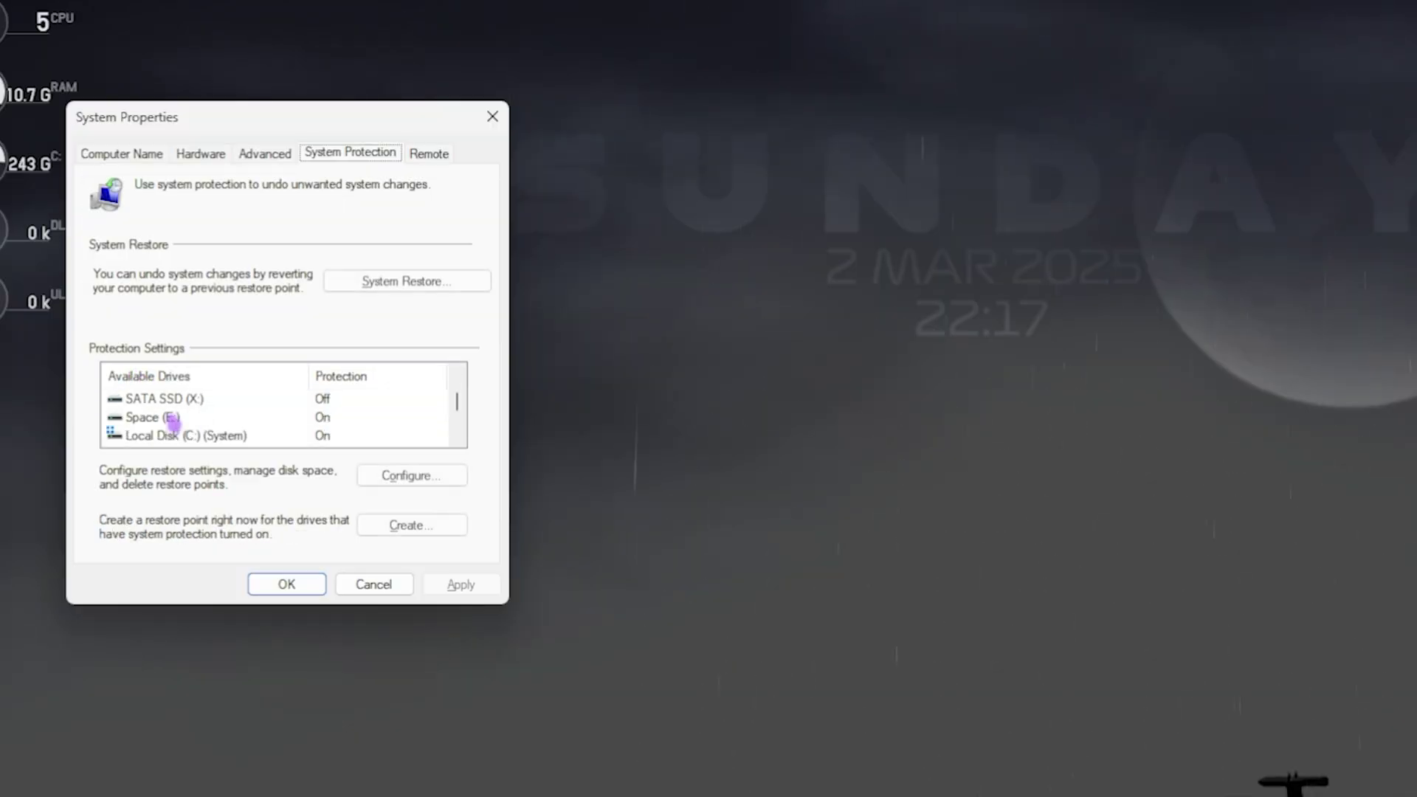
Create a restore point with the description "Valora" after selecting Local Disk (C:), and close System Properties.
{"action": "left_click", "coordinate": [157, 307]}
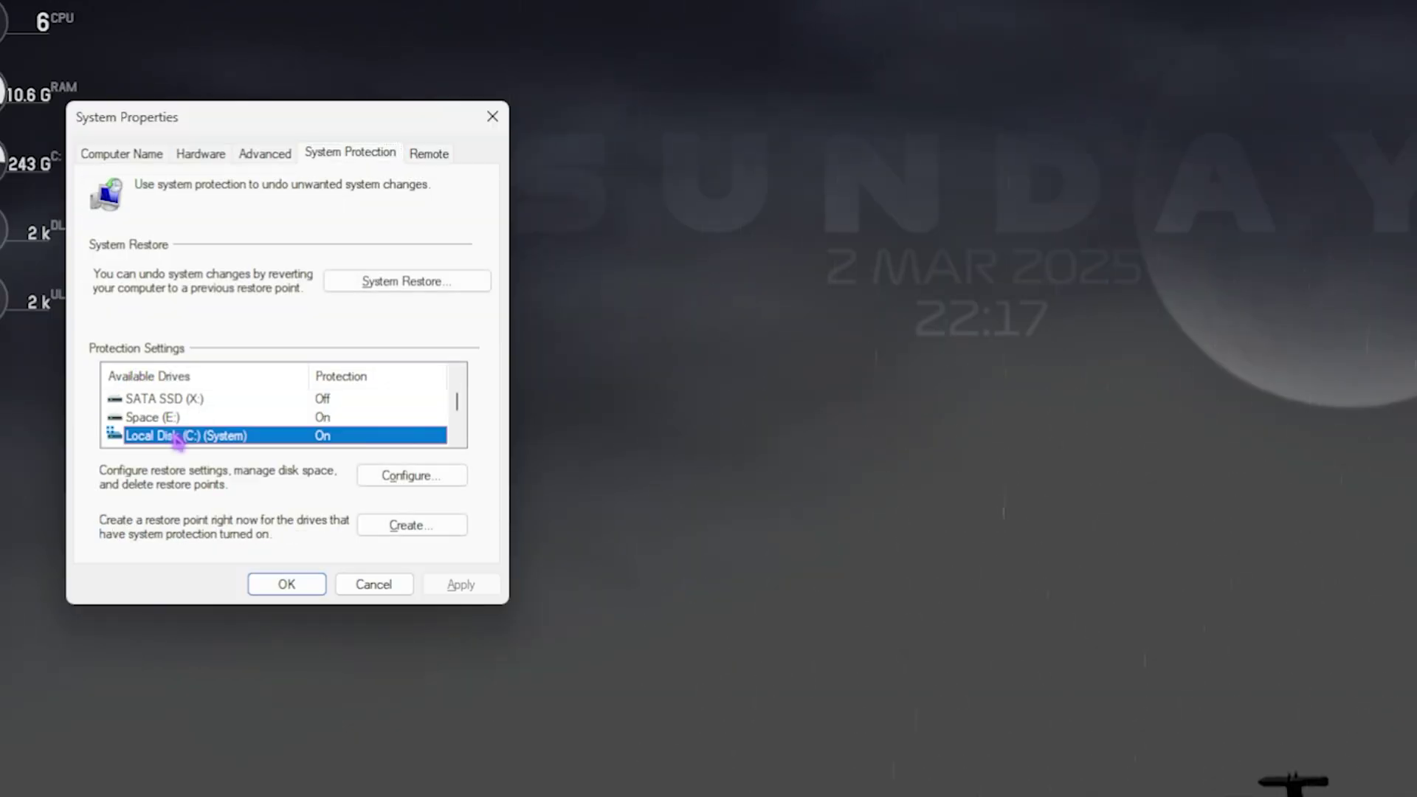
{"action": "left_click", "coordinate": [394, 527]}
{"action": "type", "text": "Valora"}
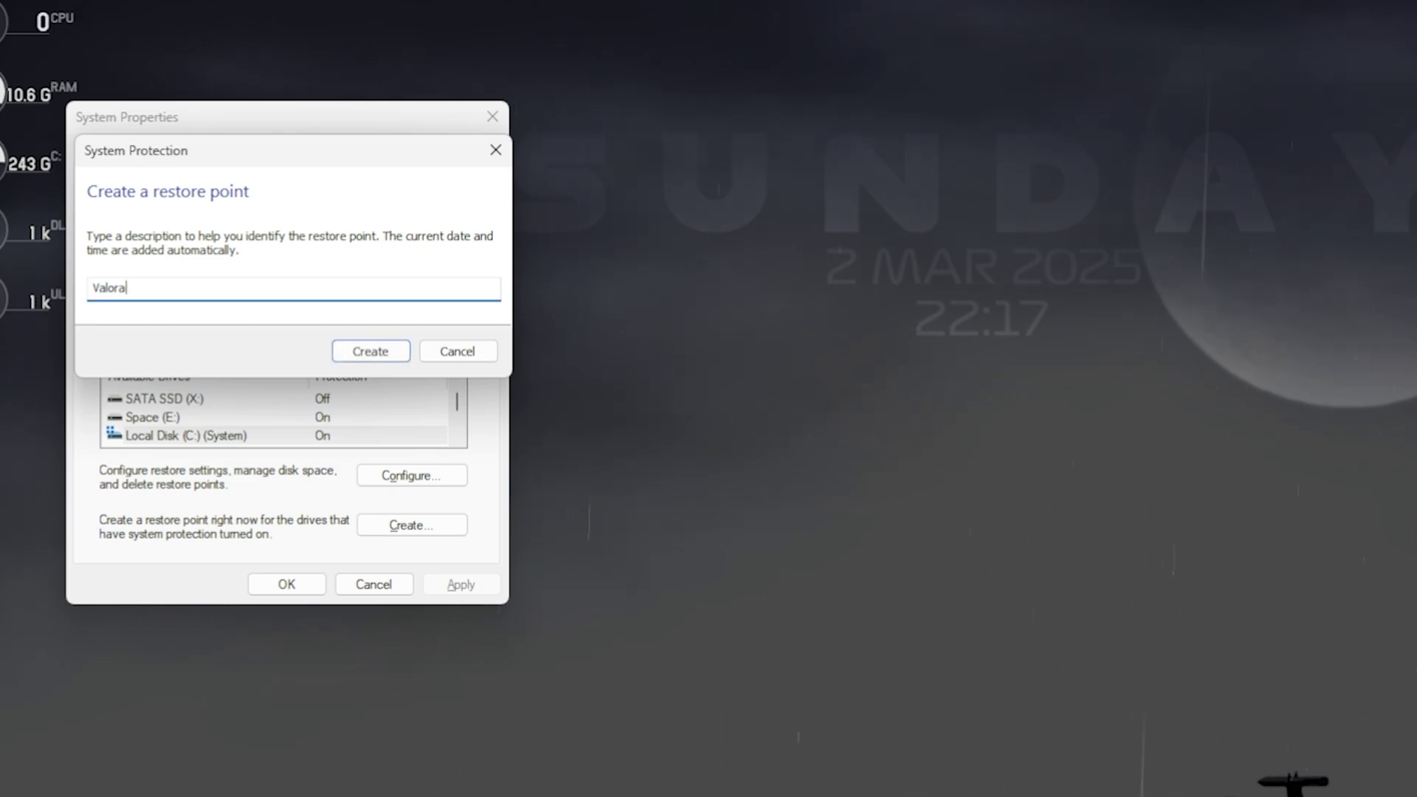
{"action": "key", "text": "Return"}
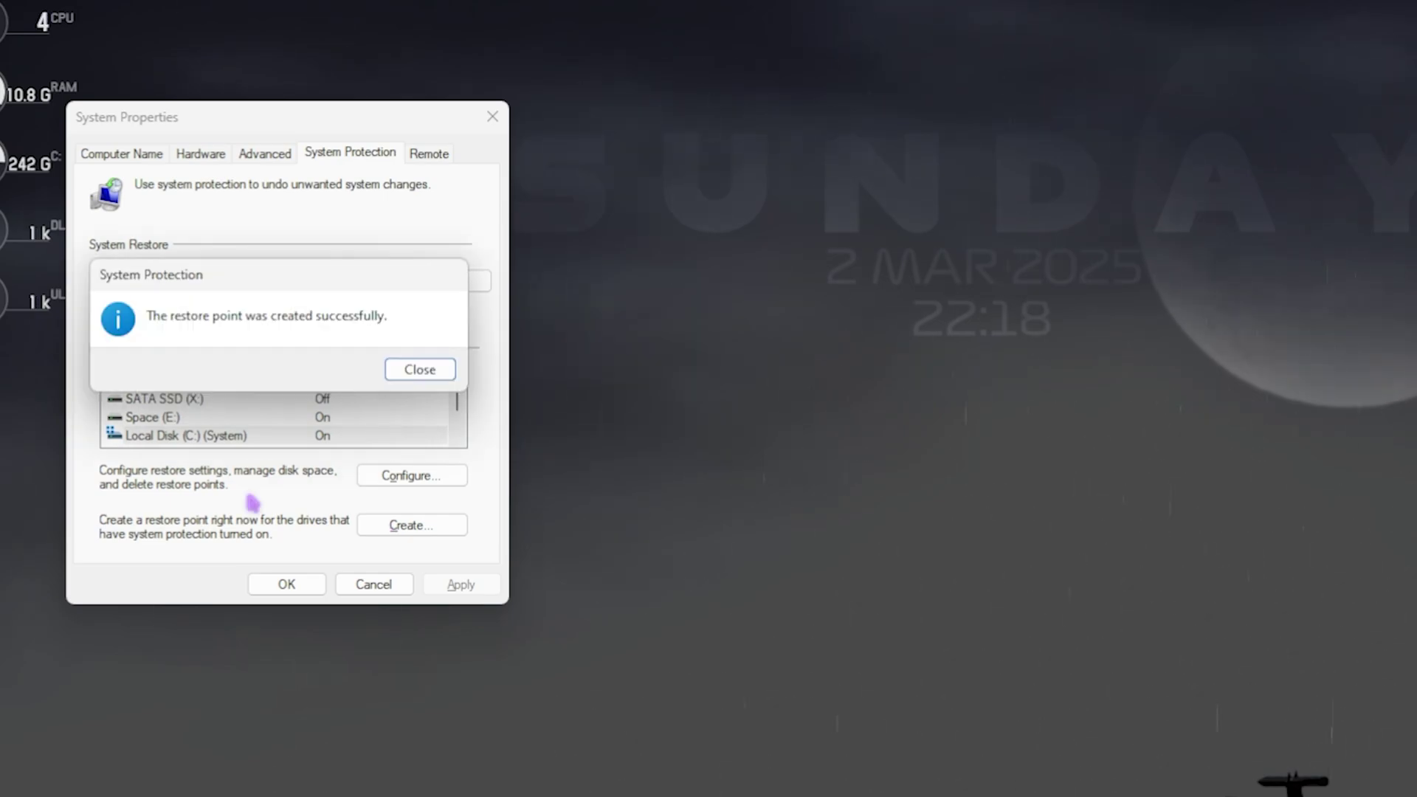
{"action": "left_click", "coordinate": [414, 377]}
{"action": "left_click", "coordinate": [506, 123]}
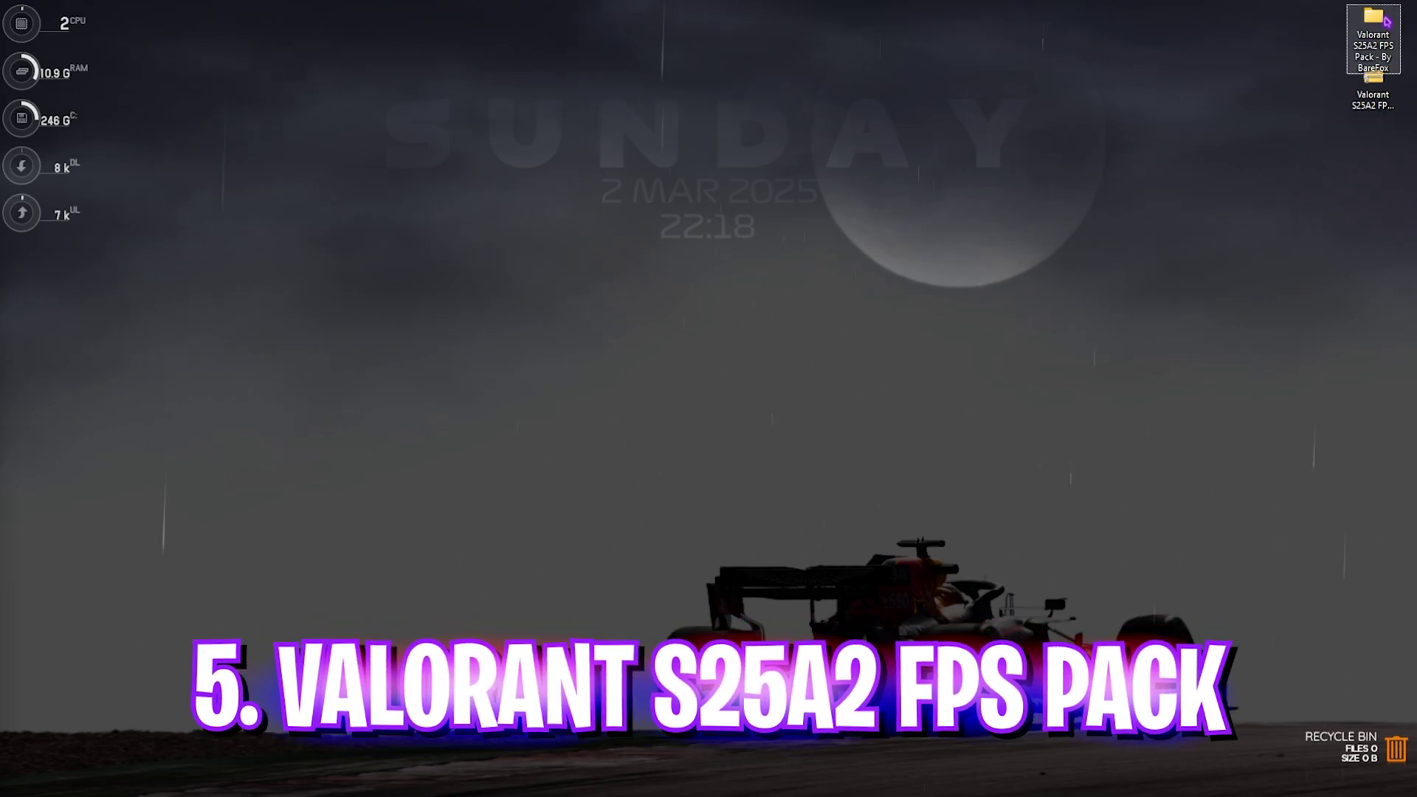
Open the Valorant S25A2 FPS Pack folder on the desktop and go into its 1- CPU Priority subfolder.
{"action": "double_click", "coordinate": [1374, 34]}
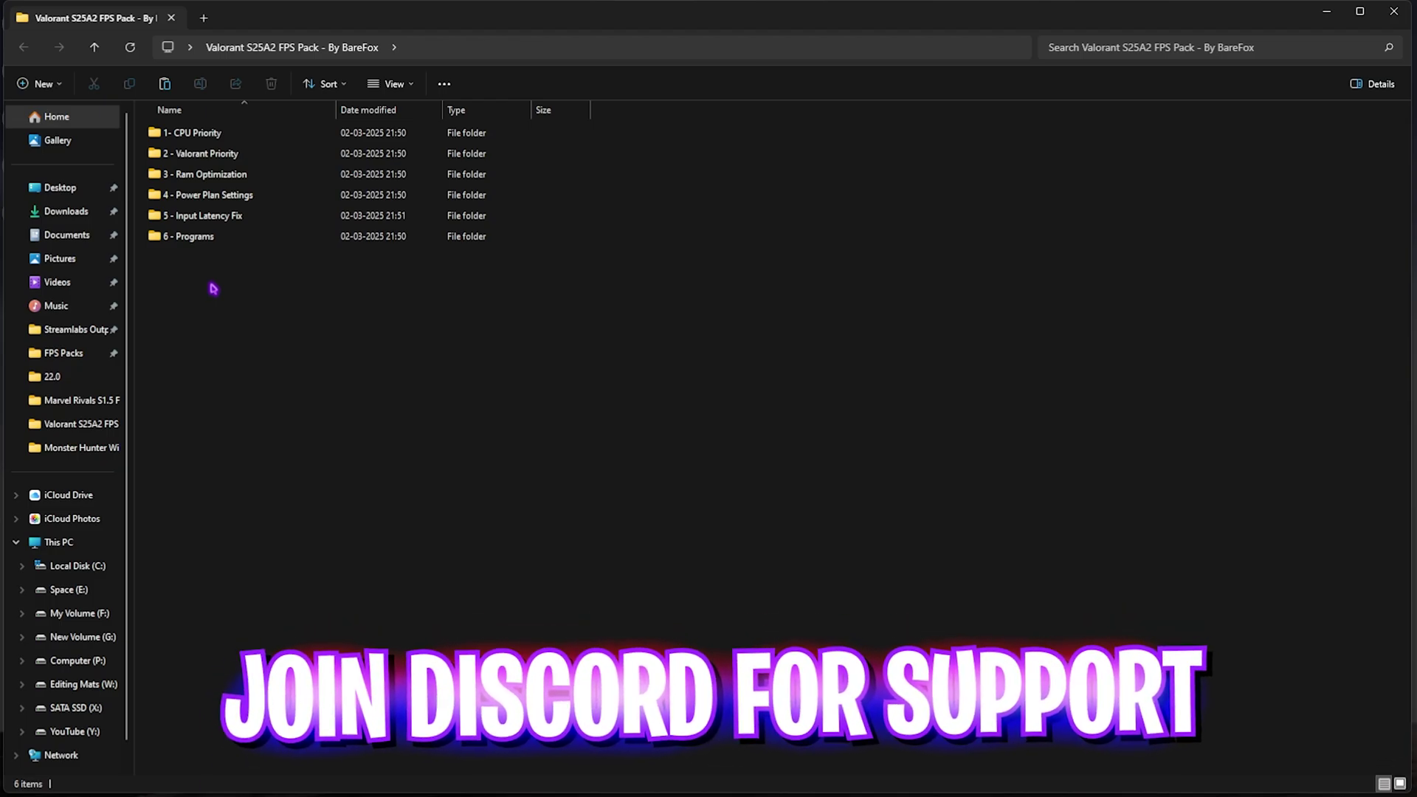
{"action": "double_click", "coordinate": [210, 135]}
{"action": "double_click", "coordinate": [209, 136]}
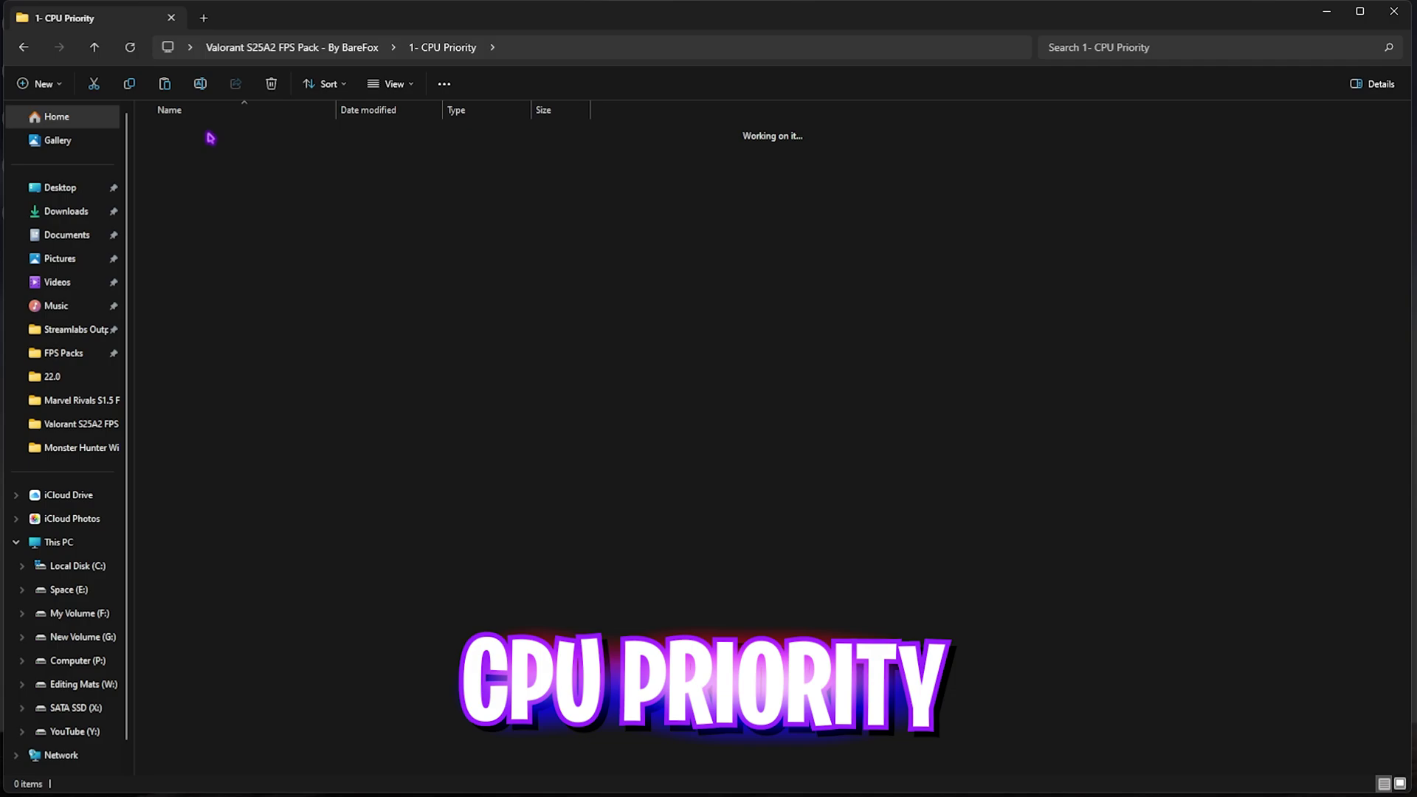
Examine the CPU priority registry files in the INTEL and AMD folders, and return to the main FPS pack folder.
{"action": "left_click", "coordinate": [408, 49]}
{"action": "double_click", "coordinate": [310, 148]}
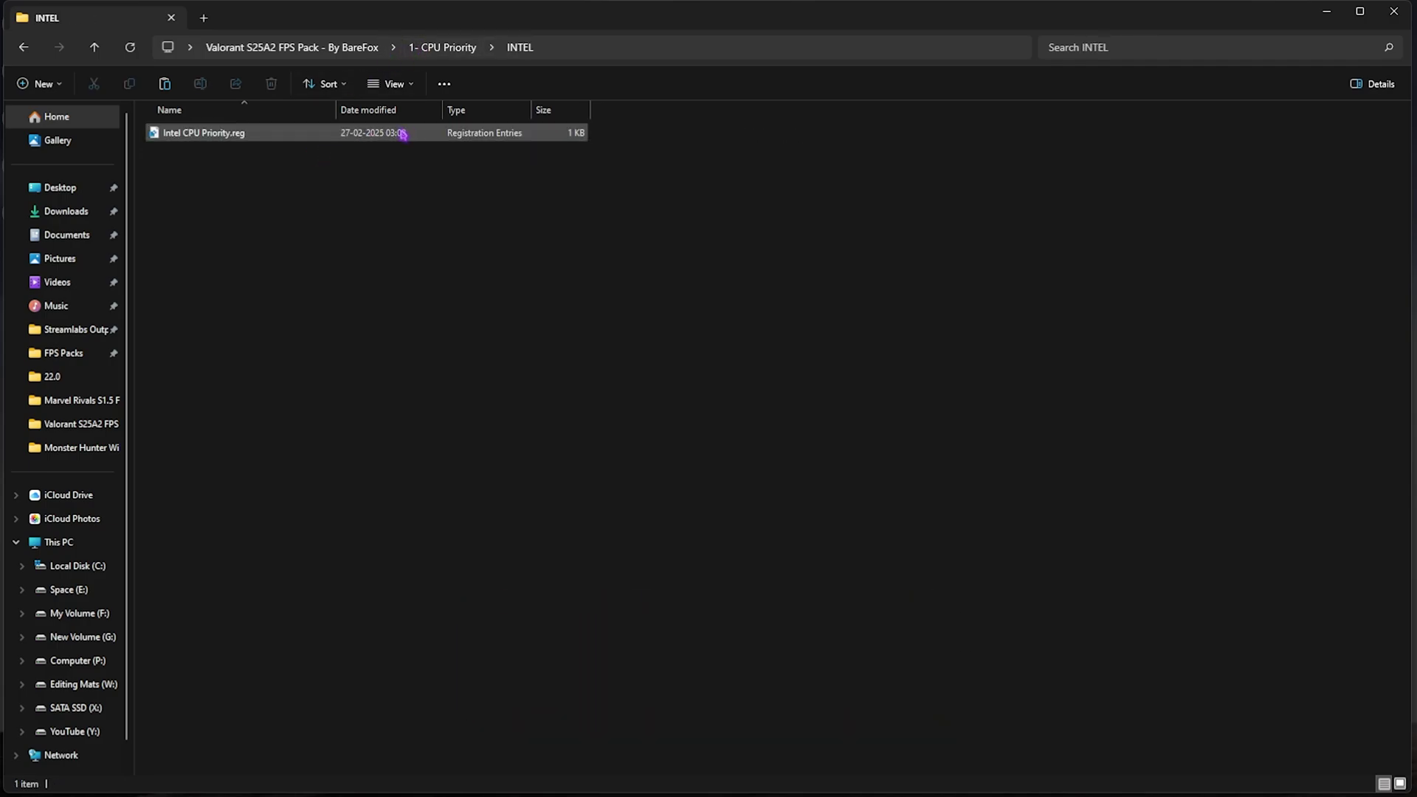
{"action": "left_click", "coordinate": [439, 48]}
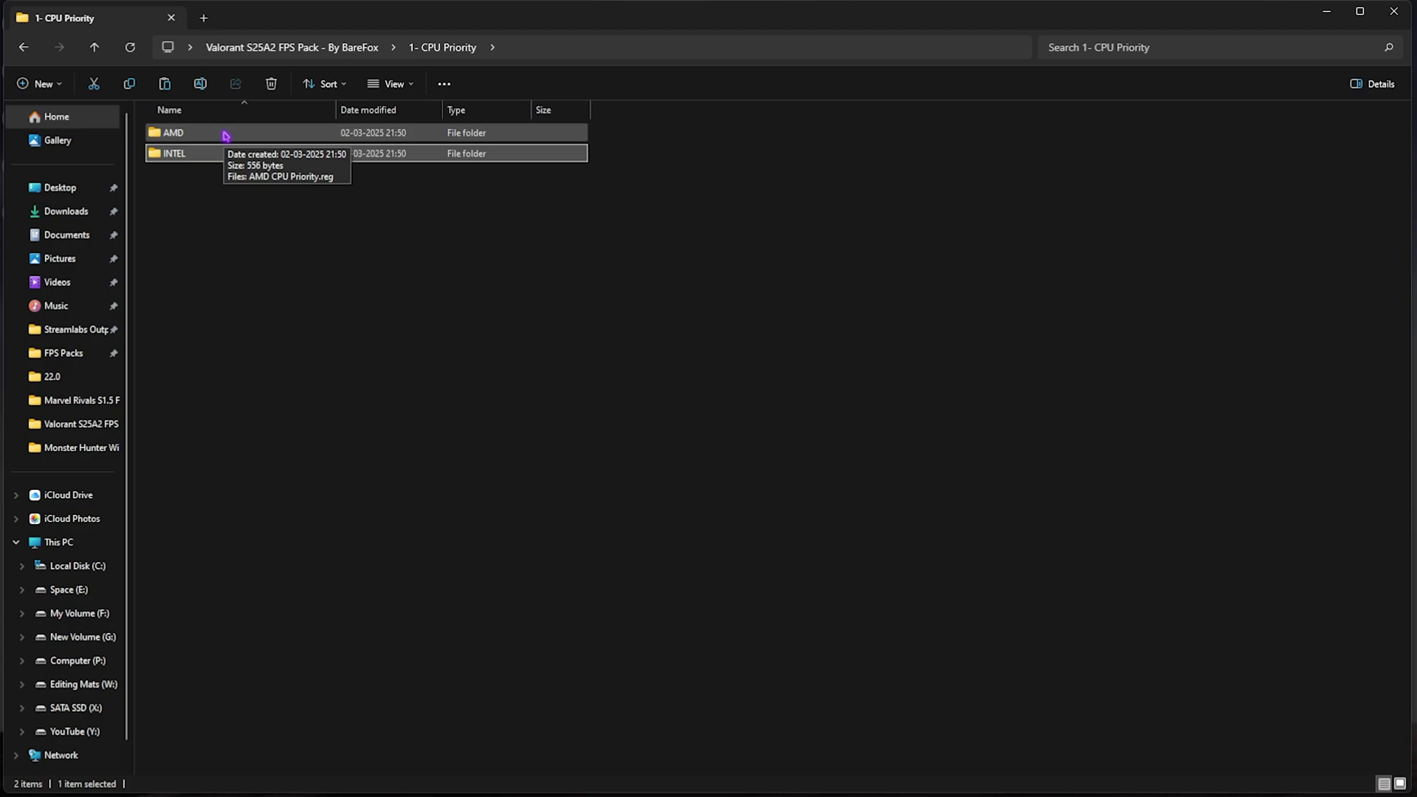
{"action": "double_click", "coordinate": [225, 134]}
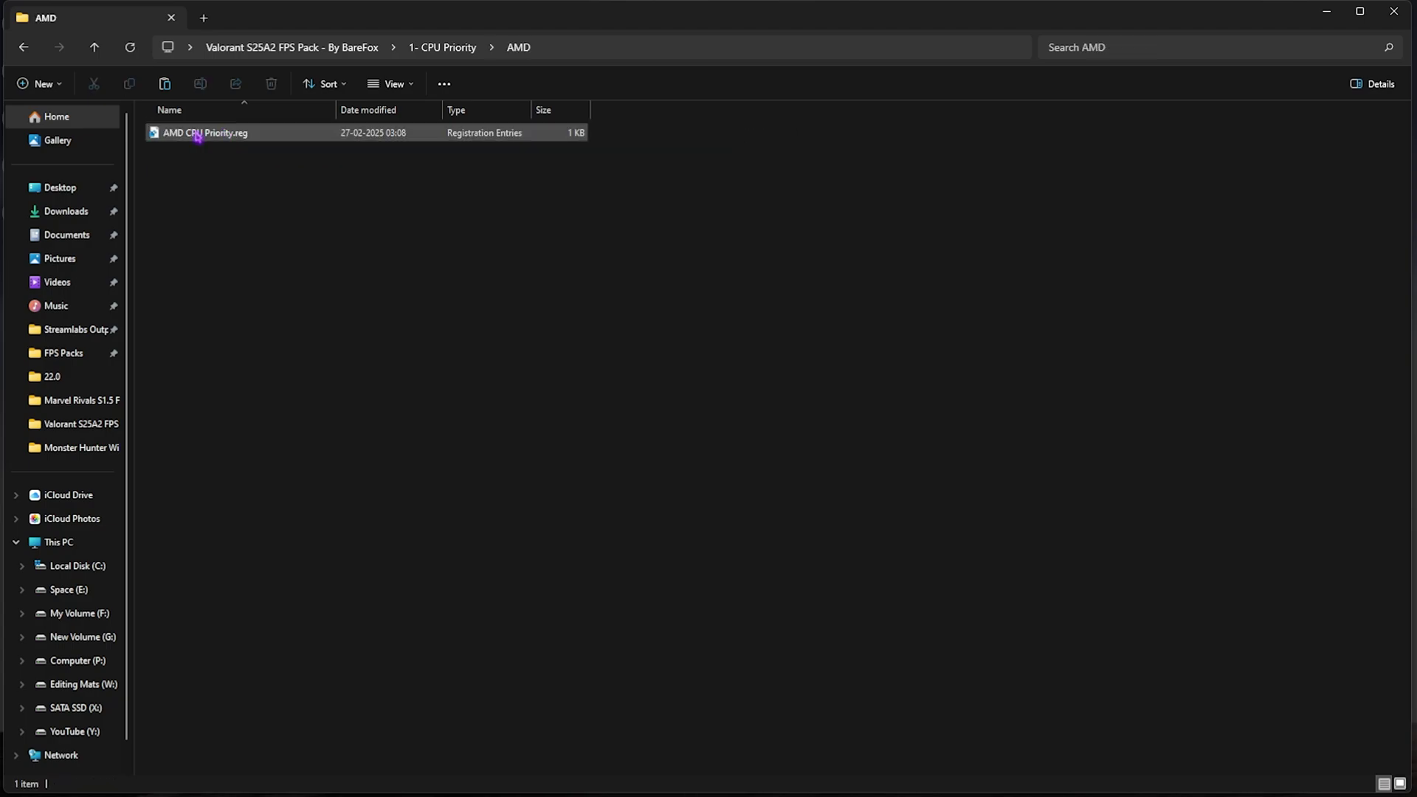
{"action": "key", "text": "alt+Left"}
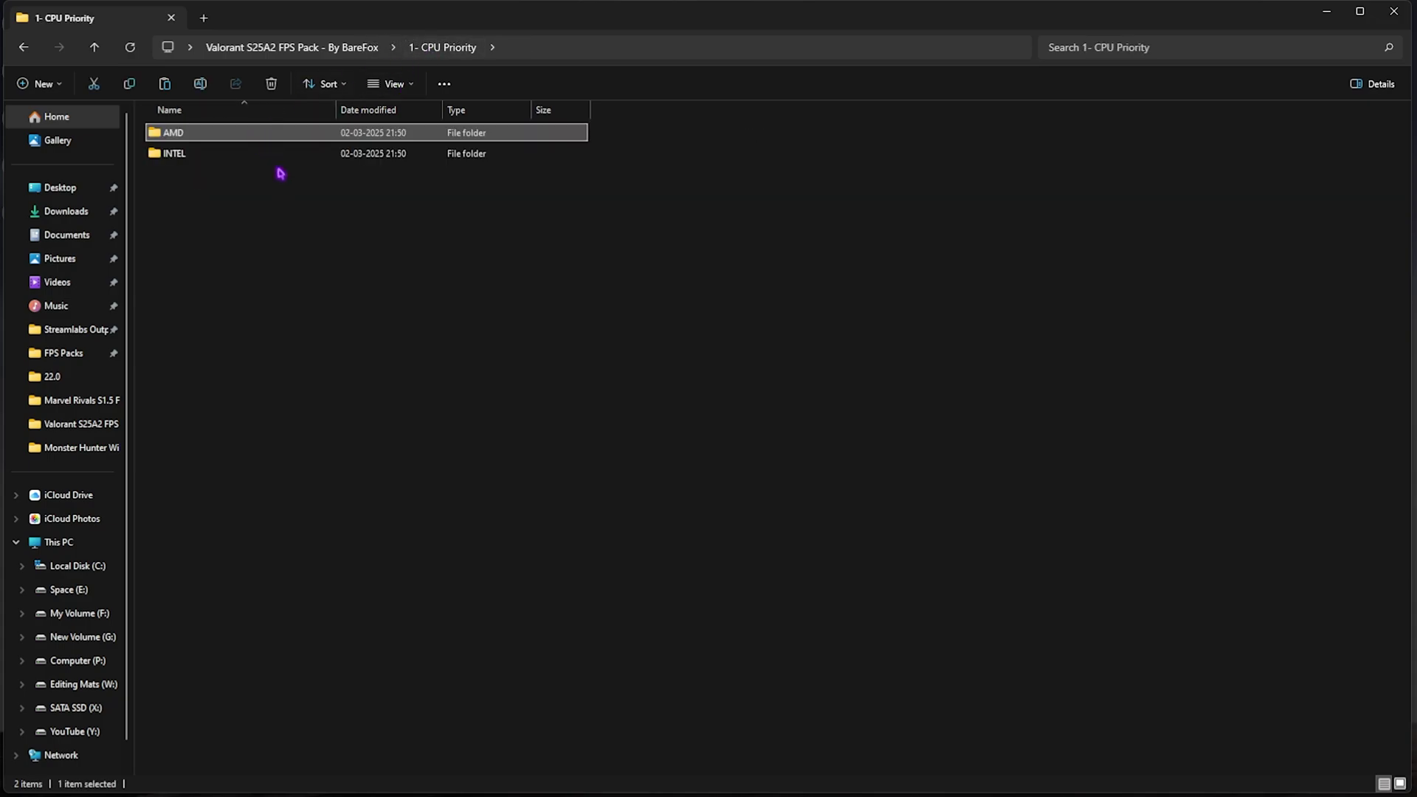
{"action": "double_click", "coordinate": [244, 152]}
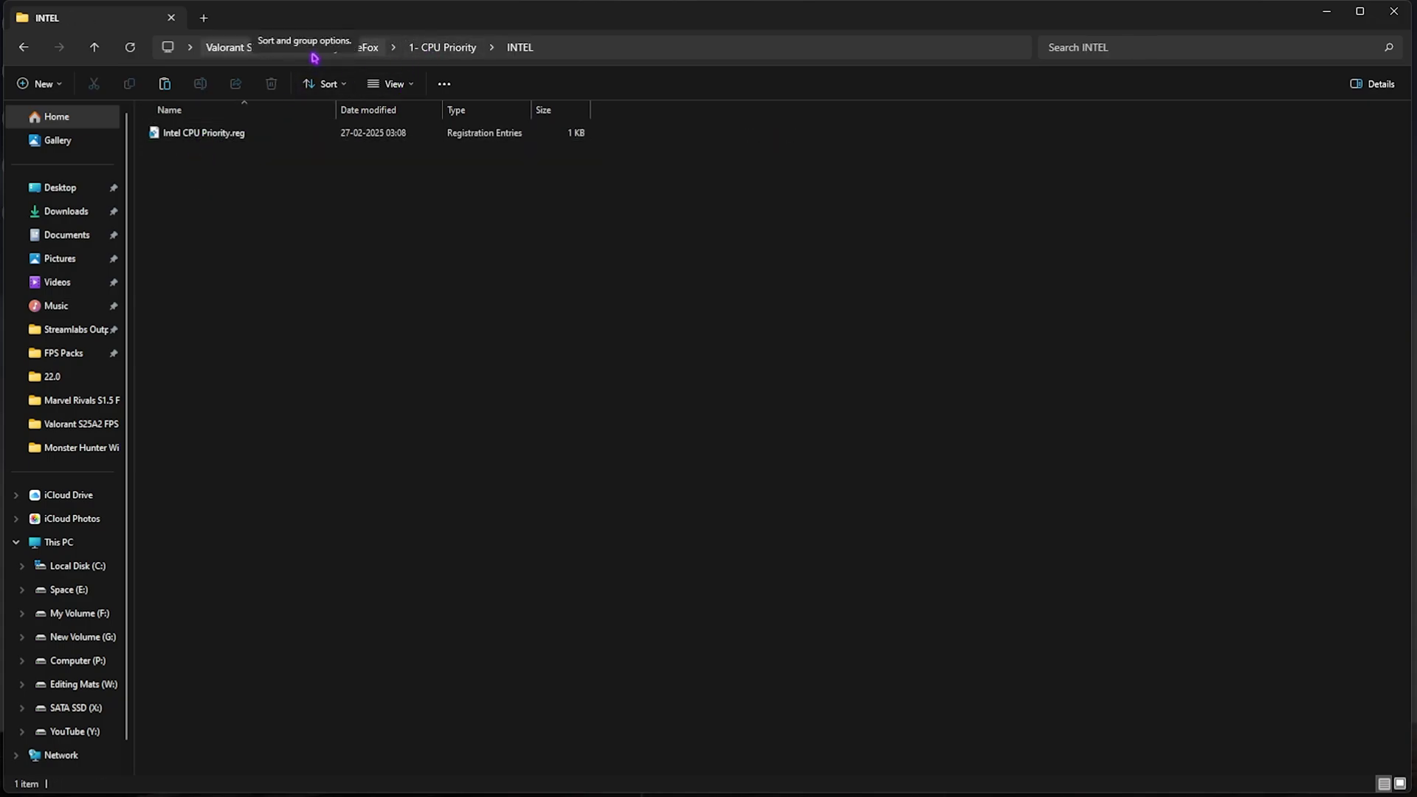
{"action": "left_click", "coordinate": [316, 48]}
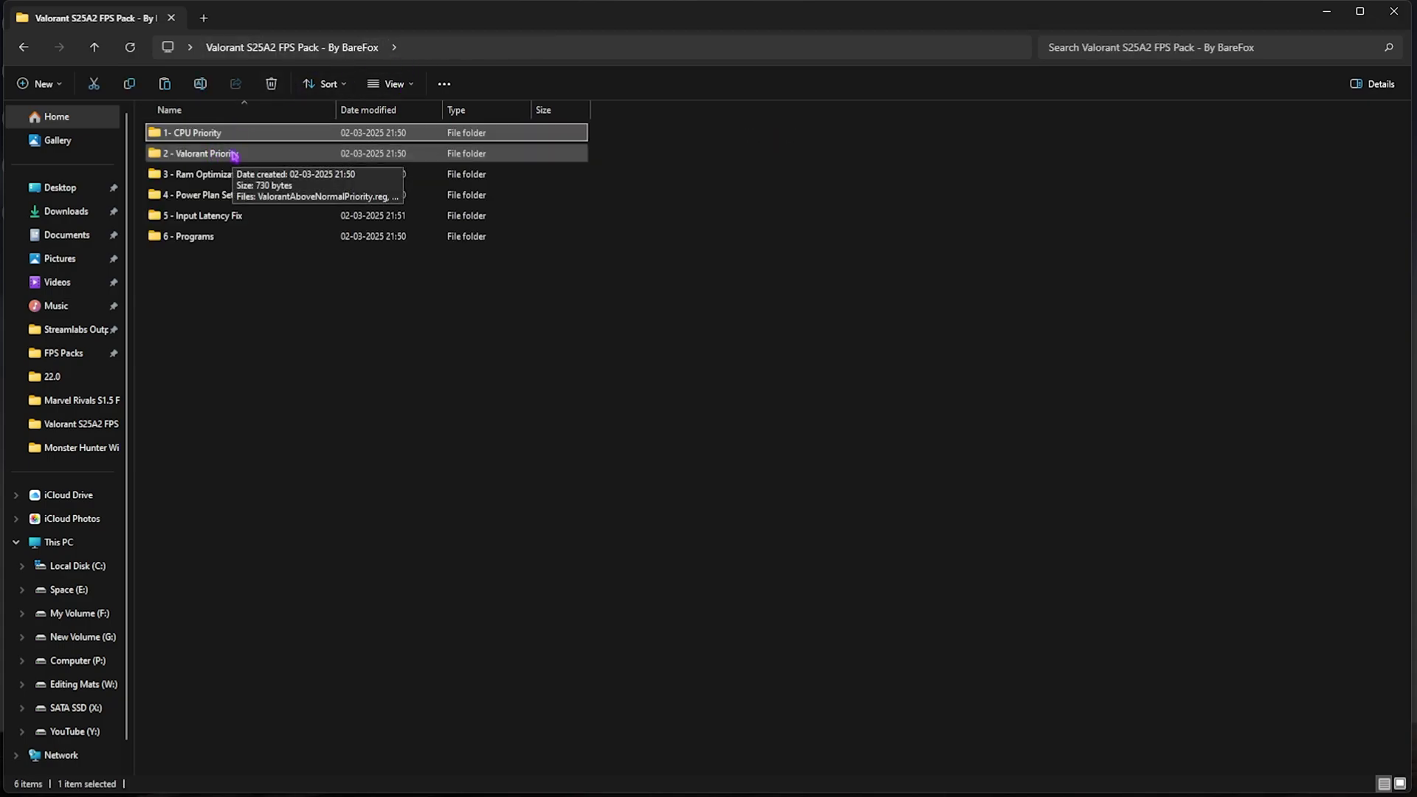
Review the registry files in 2 - Valorant Priority and 3 - Ram Optimization, selecting 32GB Ram.reg and Reset to Default.reg in the latter.
{"action": "double_click", "coordinate": [233, 154]}
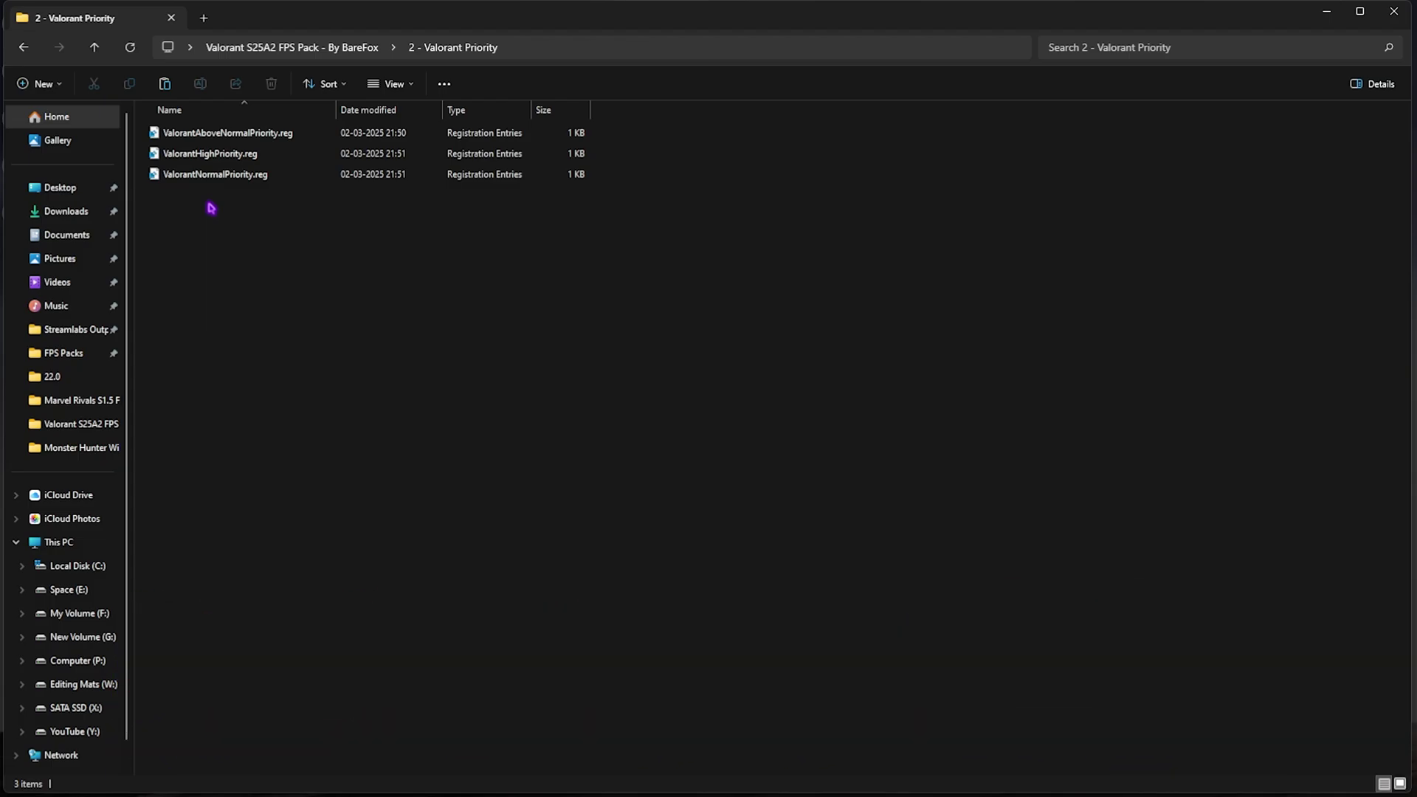
{"action": "left_click", "coordinate": [336, 47]}
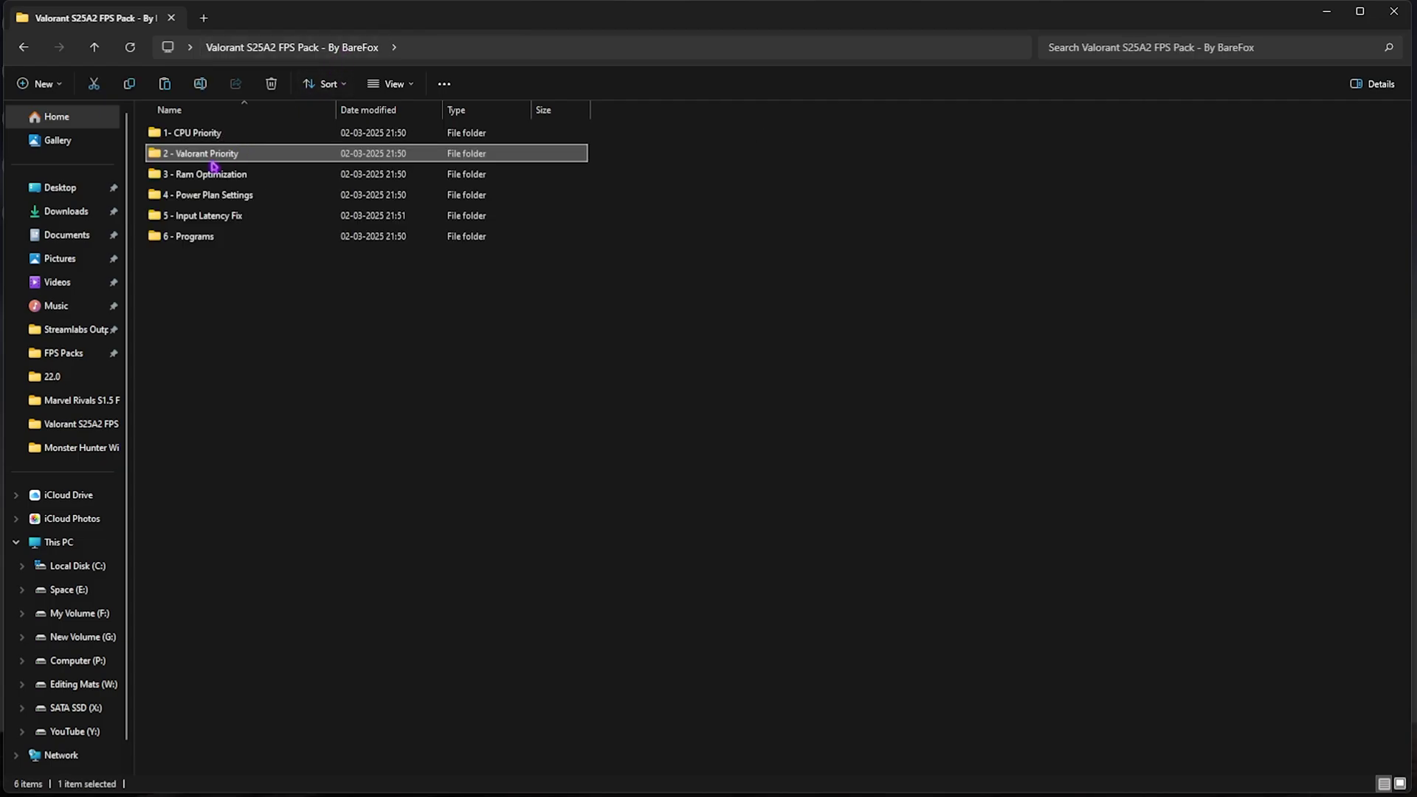
{"action": "double_click", "coordinate": [206, 175]}
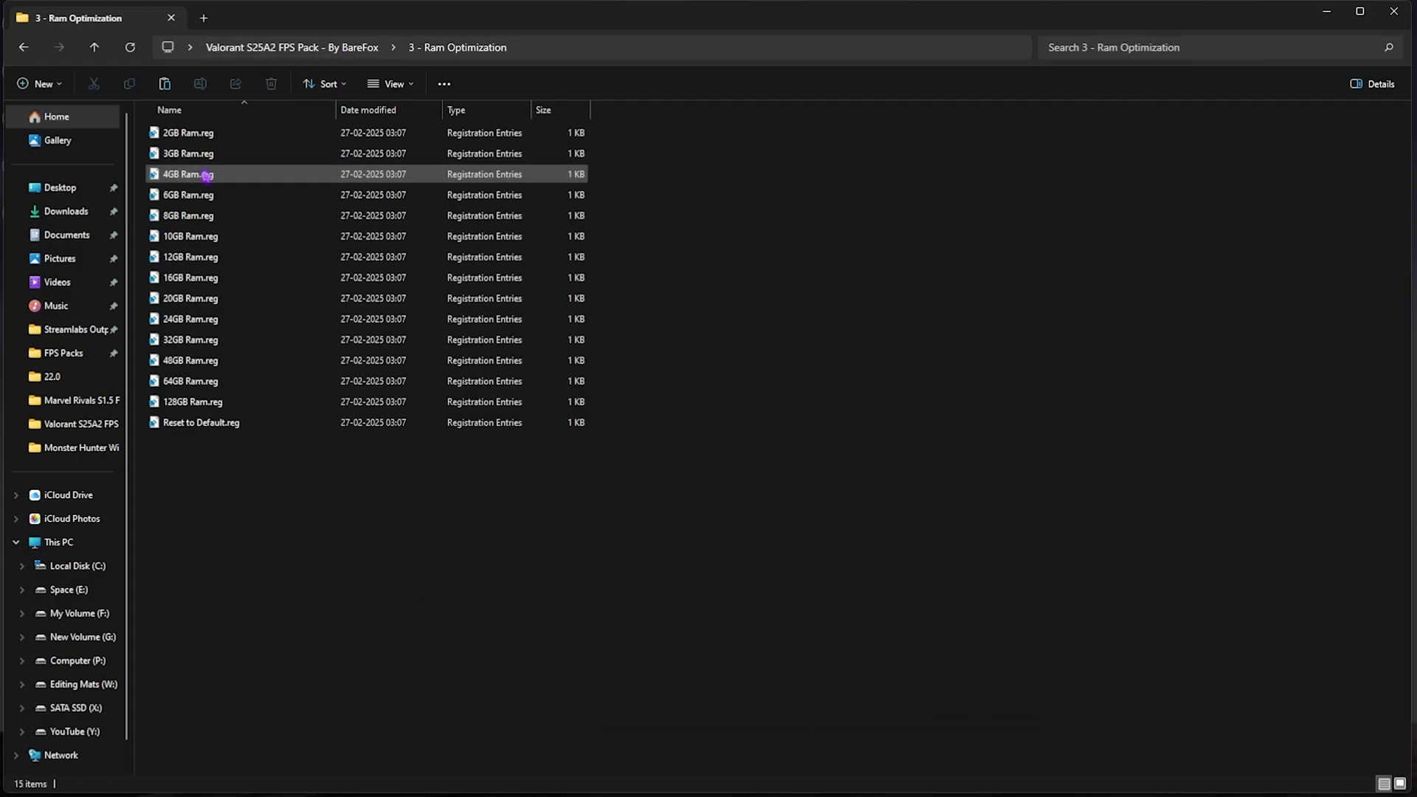
{"action": "left_click", "coordinate": [200, 343]}
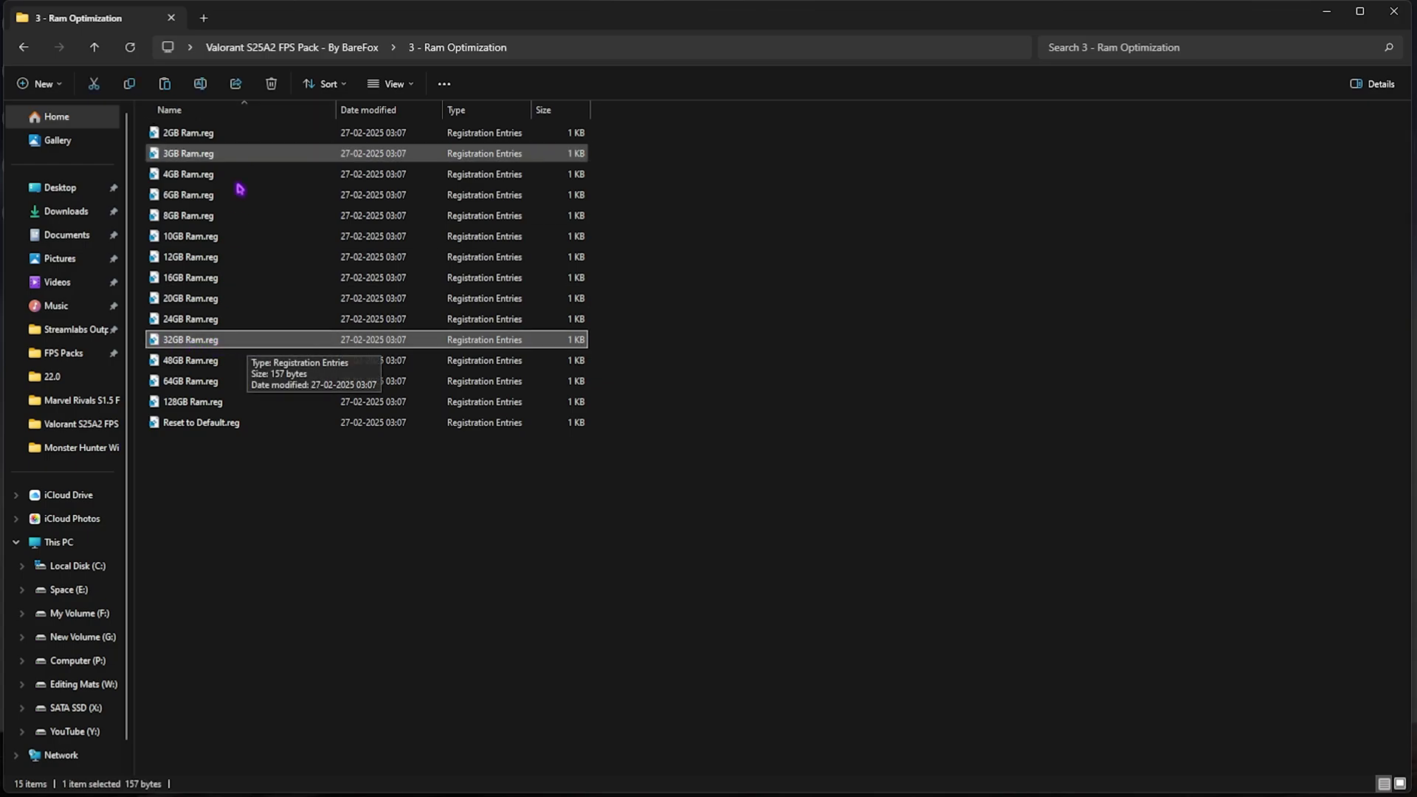
{"action": "left_click_drag", "start_coordinate": [622, 412], "coordinate": [750, 246]}
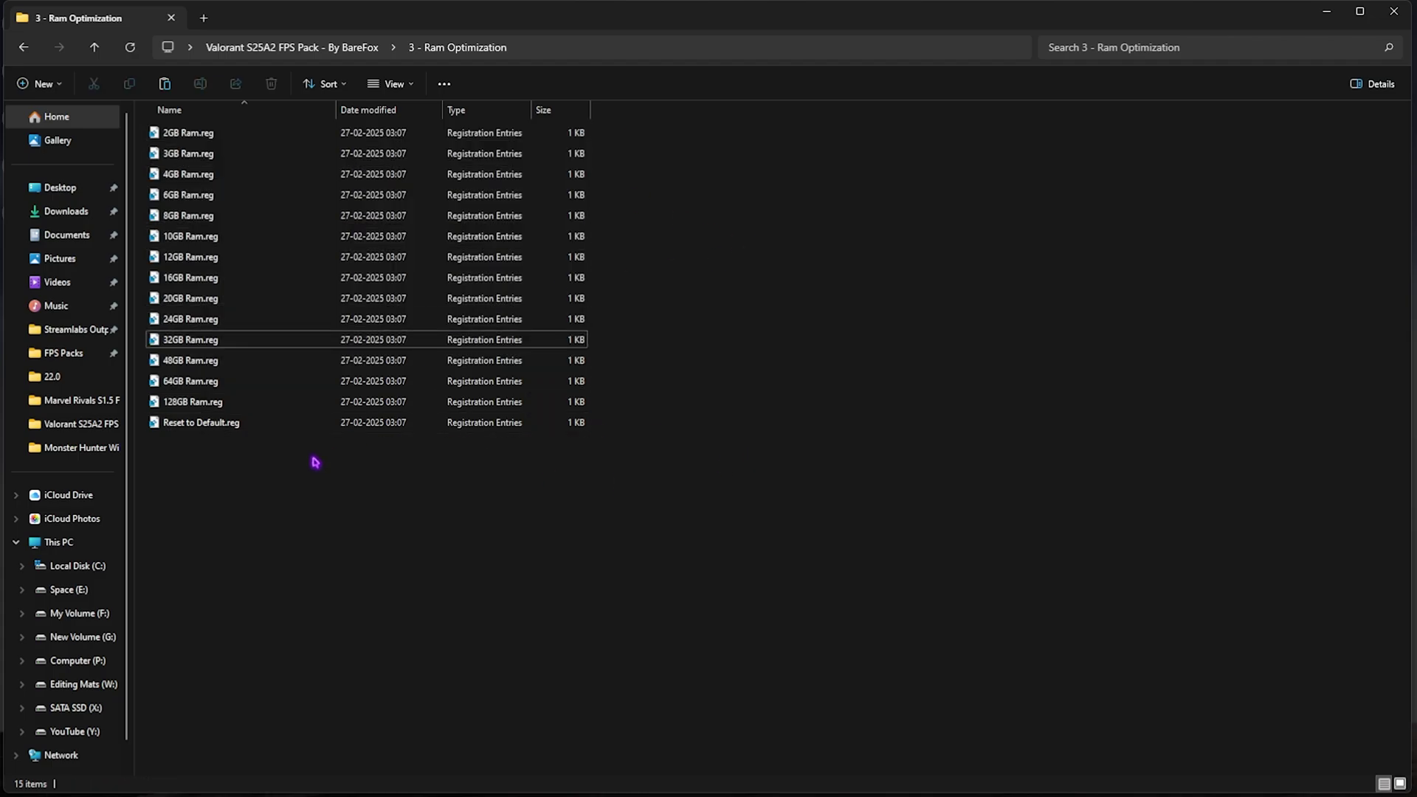
{"action": "left_click", "coordinate": [192, 428]}
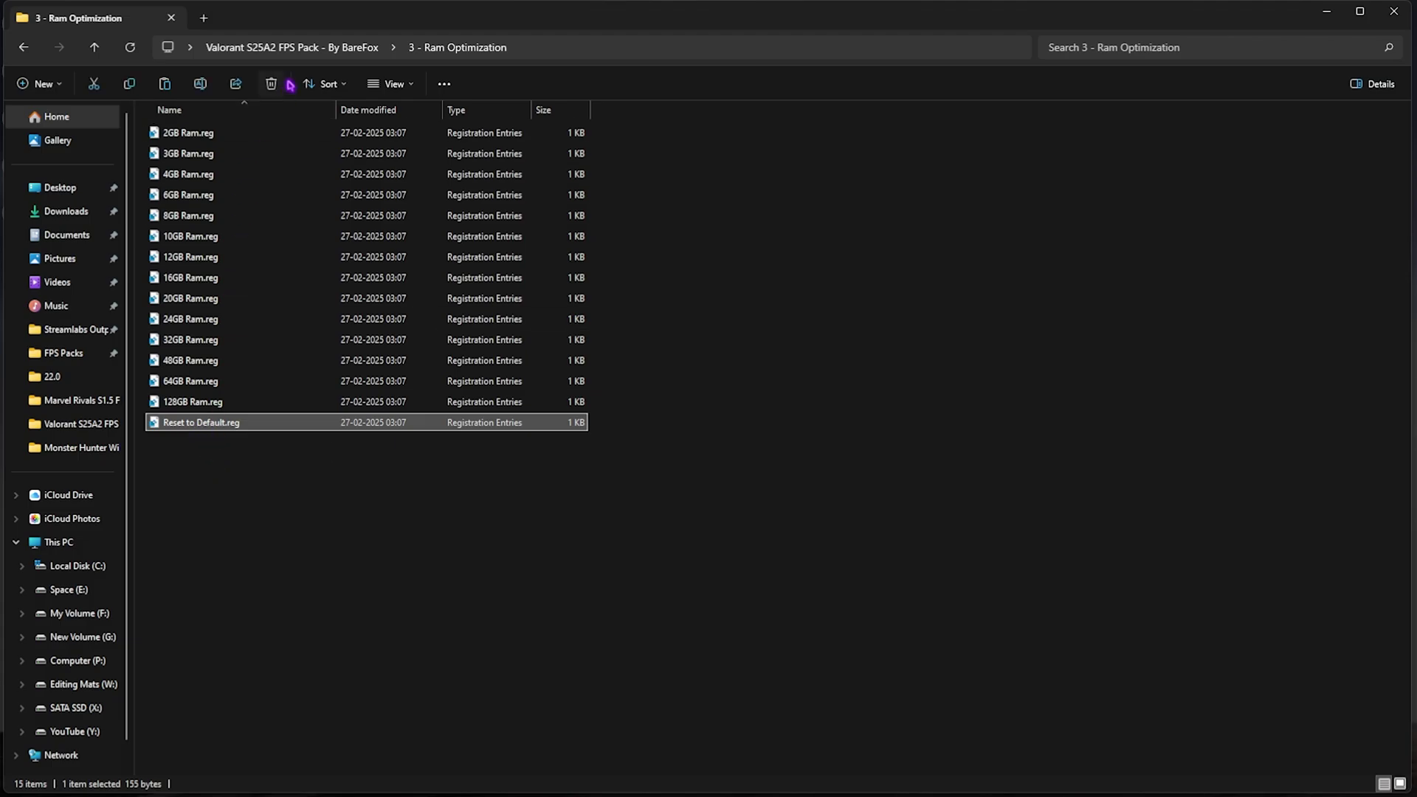
Open the 4 - Power Plan Settings folder and bring up the available actions for the Import Ultimate Performance Power Plan script.
{"action": "left_click", "coordinate": [292, 47]}
{"action": "double_click", "coordinate": [236, 195]}
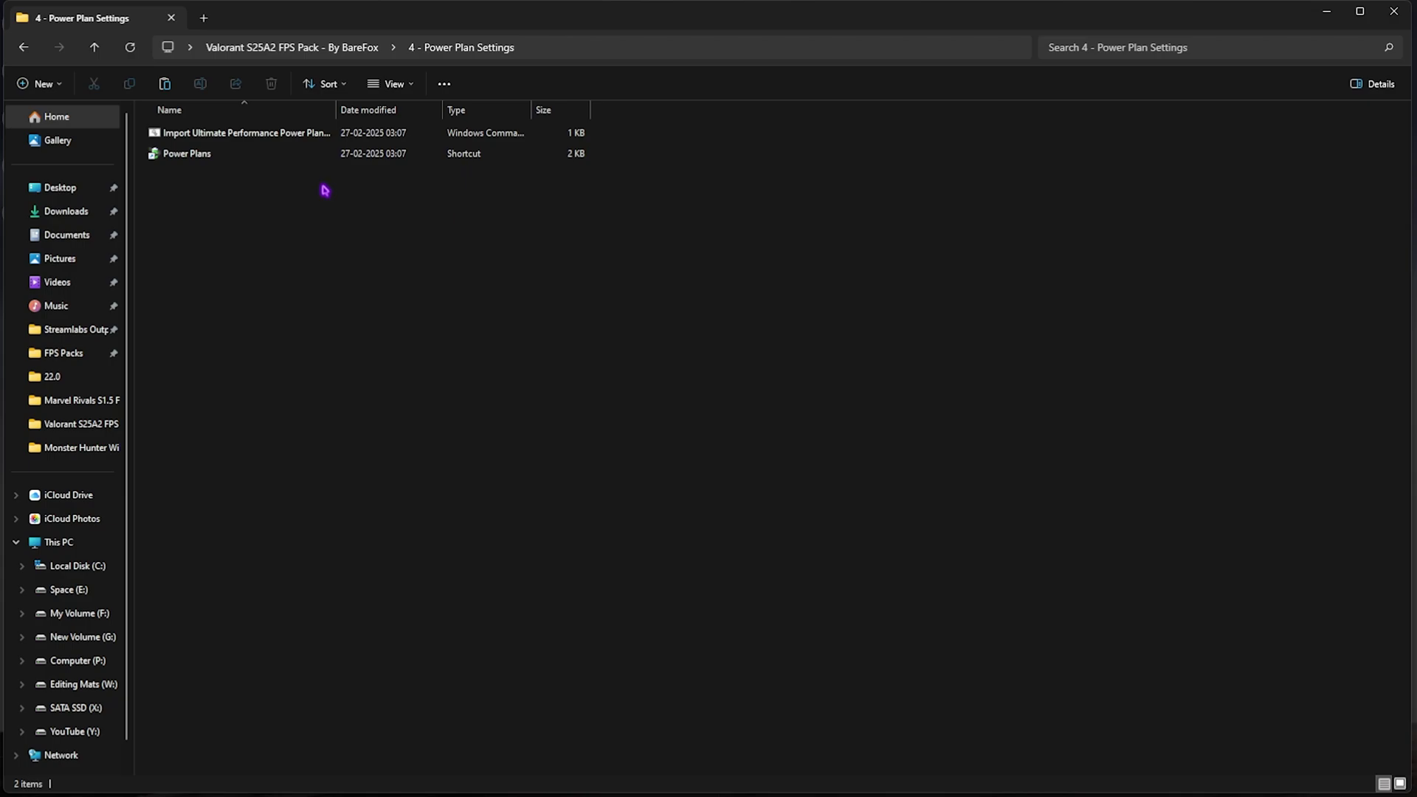
{"action": "left_click", "coordinate": [284, 134]}
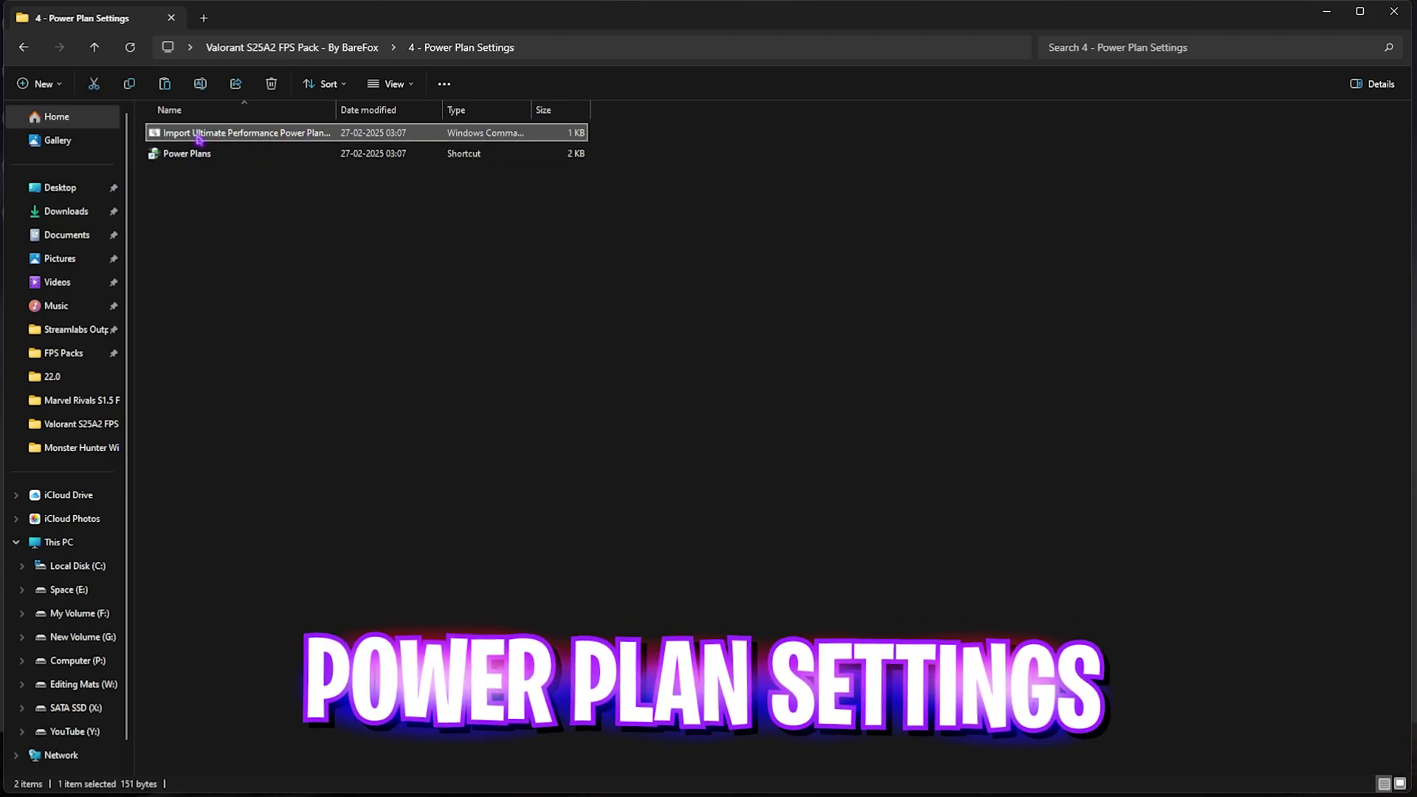
{"action": "right_click", "coordinate": [285, 134]}
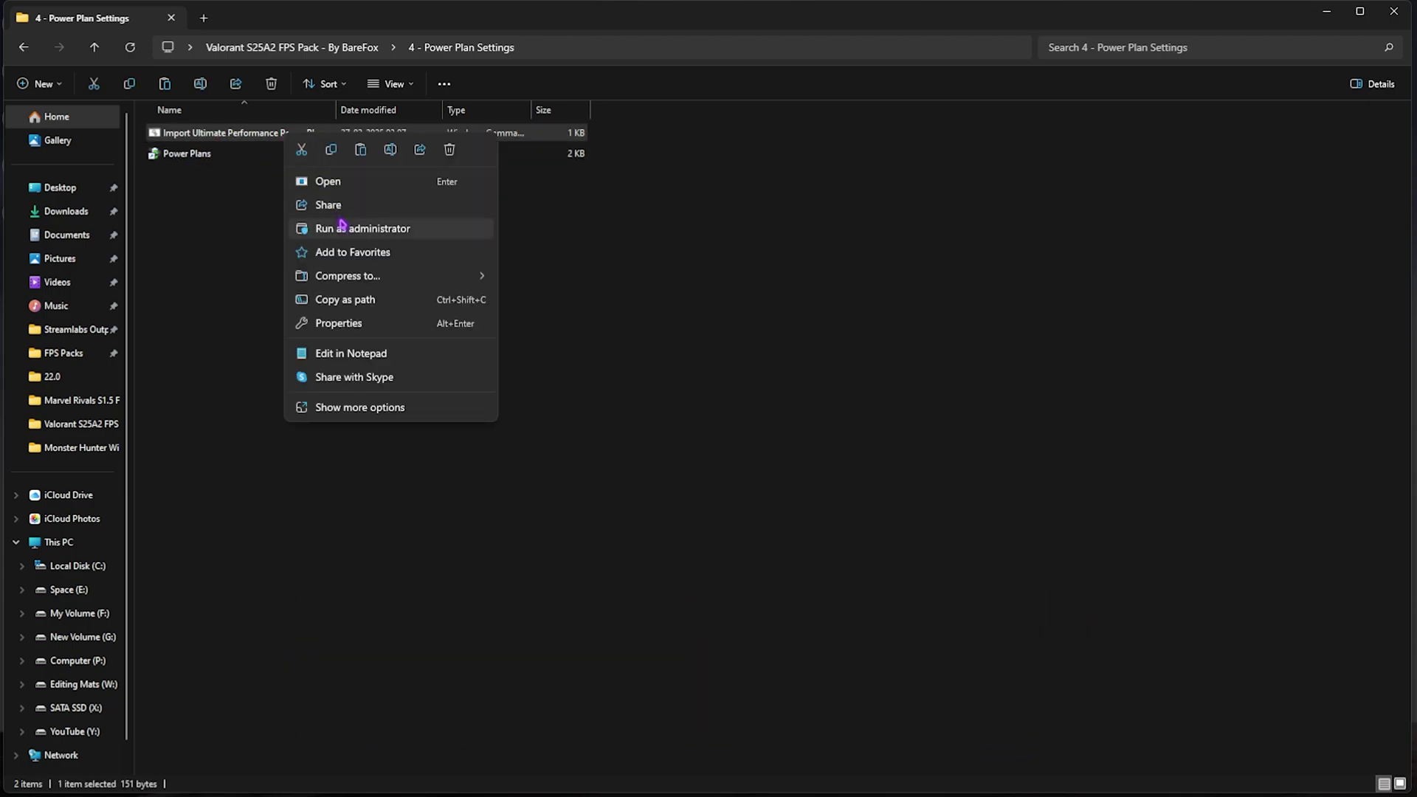
Open the Power Plans shortcut and collapse and re-expand the additional power plans.
{"action": "left_click", "coordinate": [202, 157]}
{"action": "double_click", "coordinate": [201, 157]}
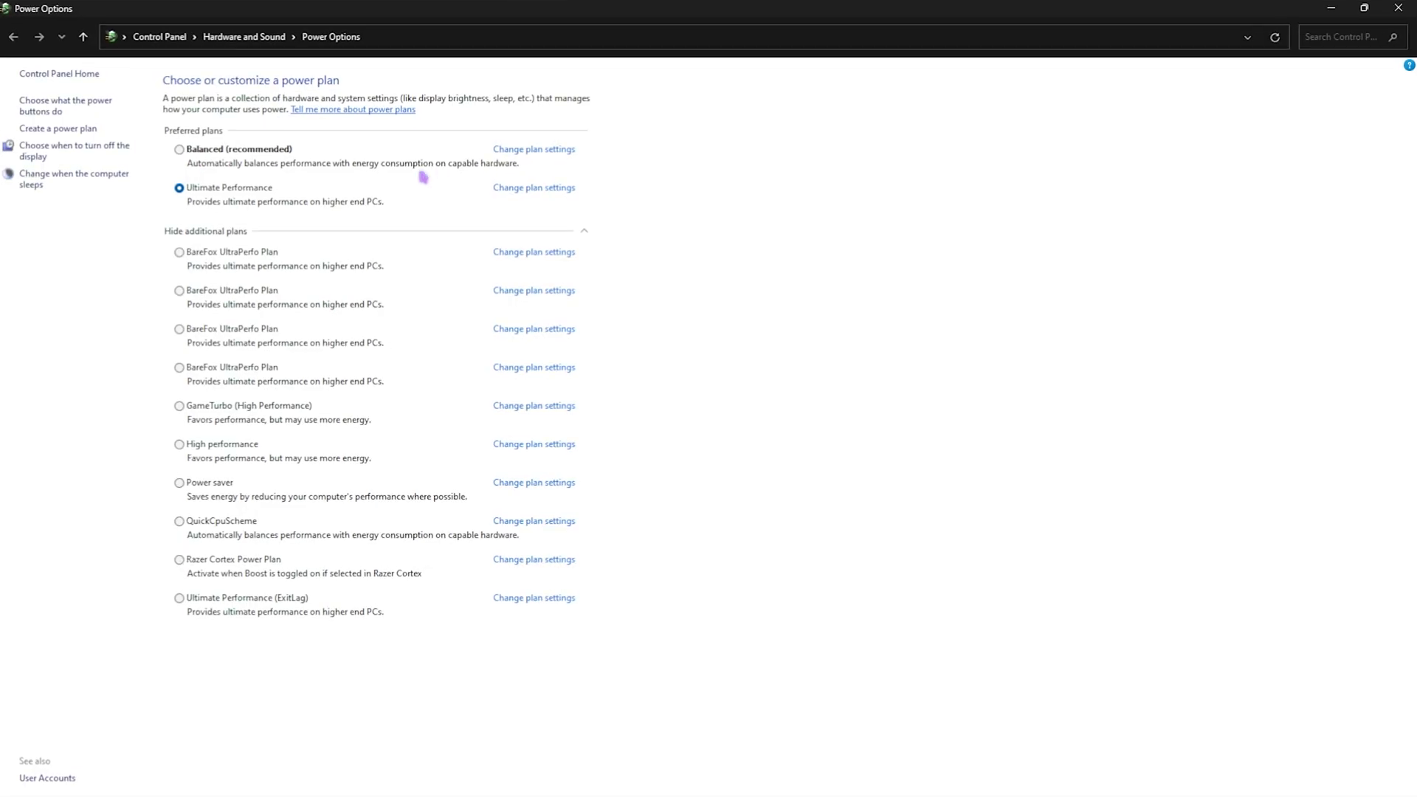
{"action": "left_click", "coordinate": [196, 232]}
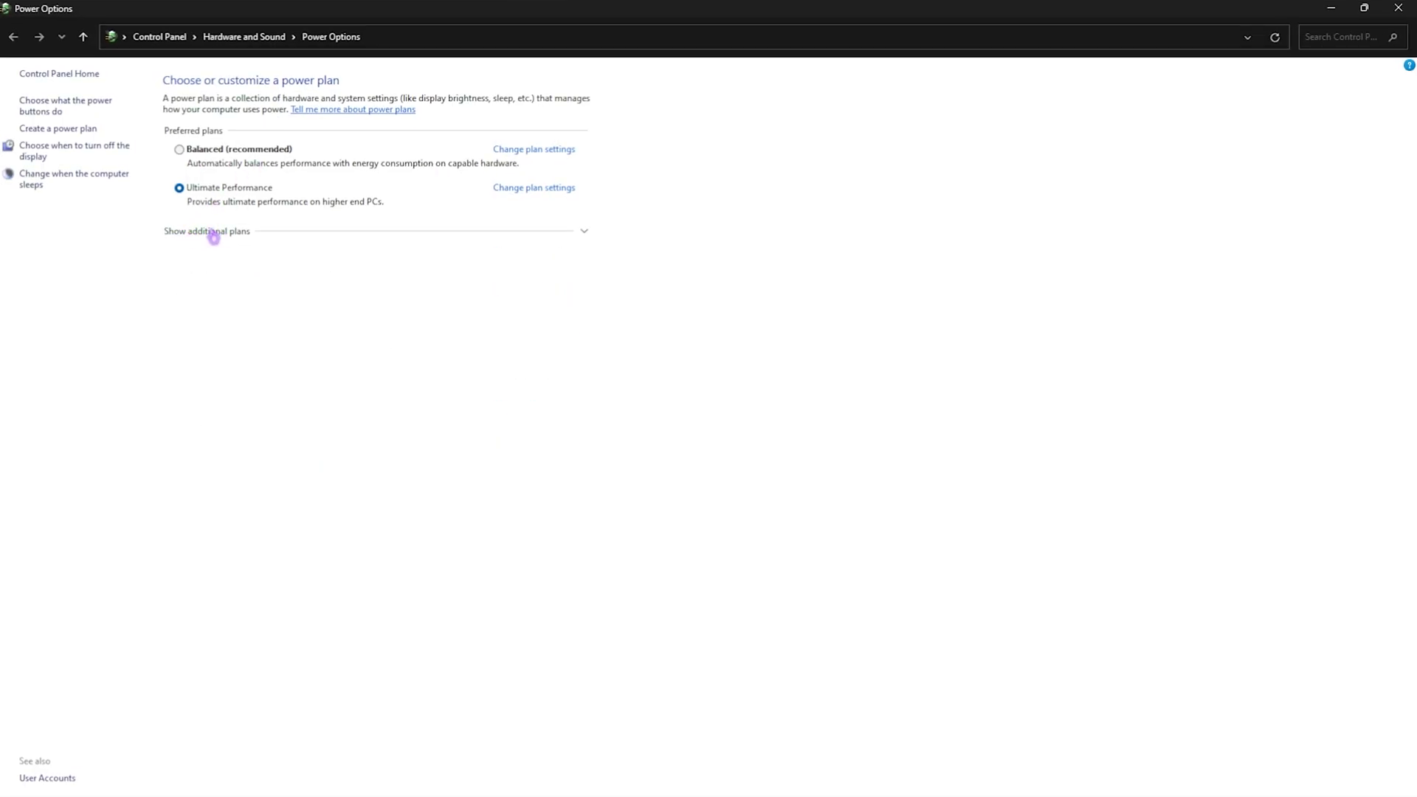
{"action": "left_click", "coordinate": [225, 232]}
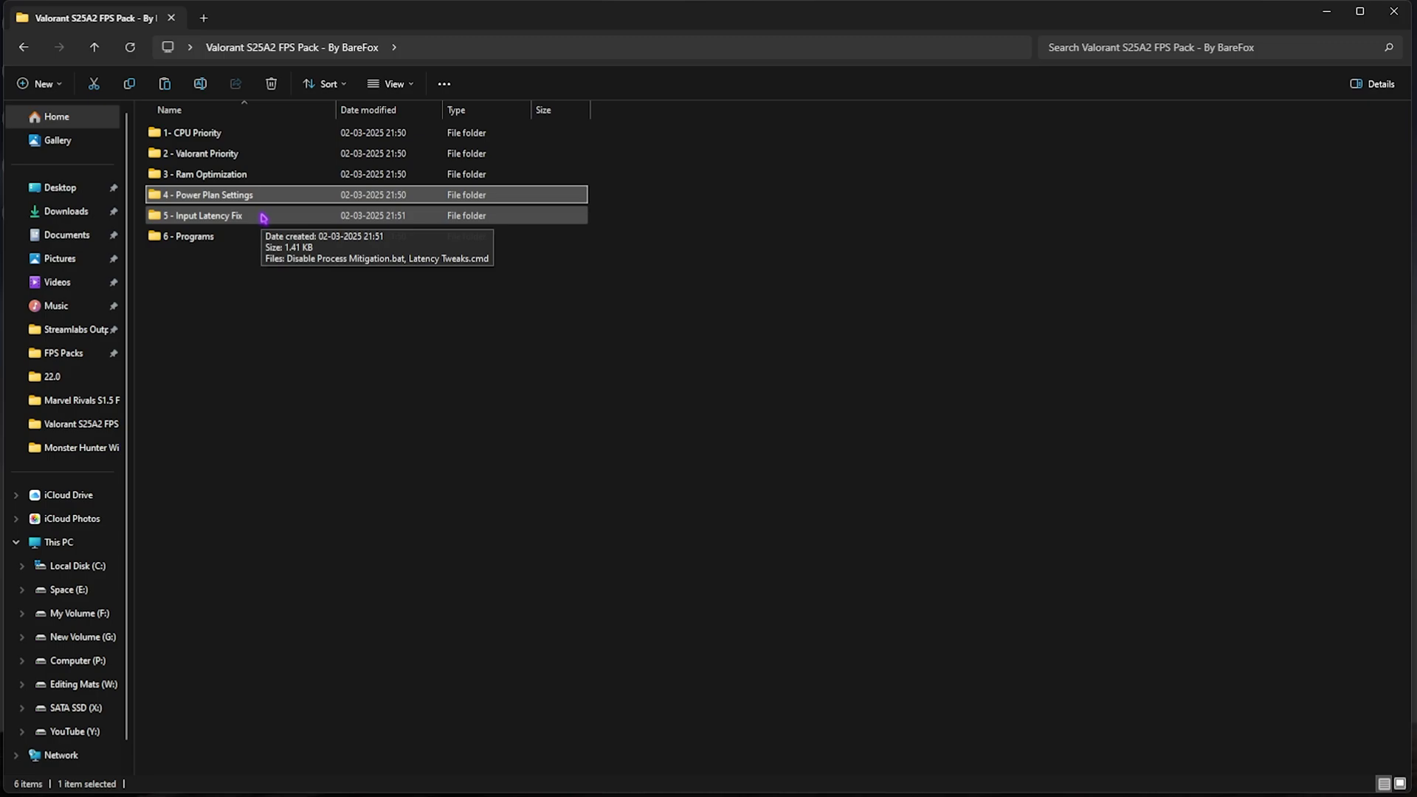
Open the 5 - Input Latency Fix folder and check the available actions for Disable Process Mitigation.bat, dismissing them without running the script.
{"action": "double_click", "coordinate": [258, 217]}
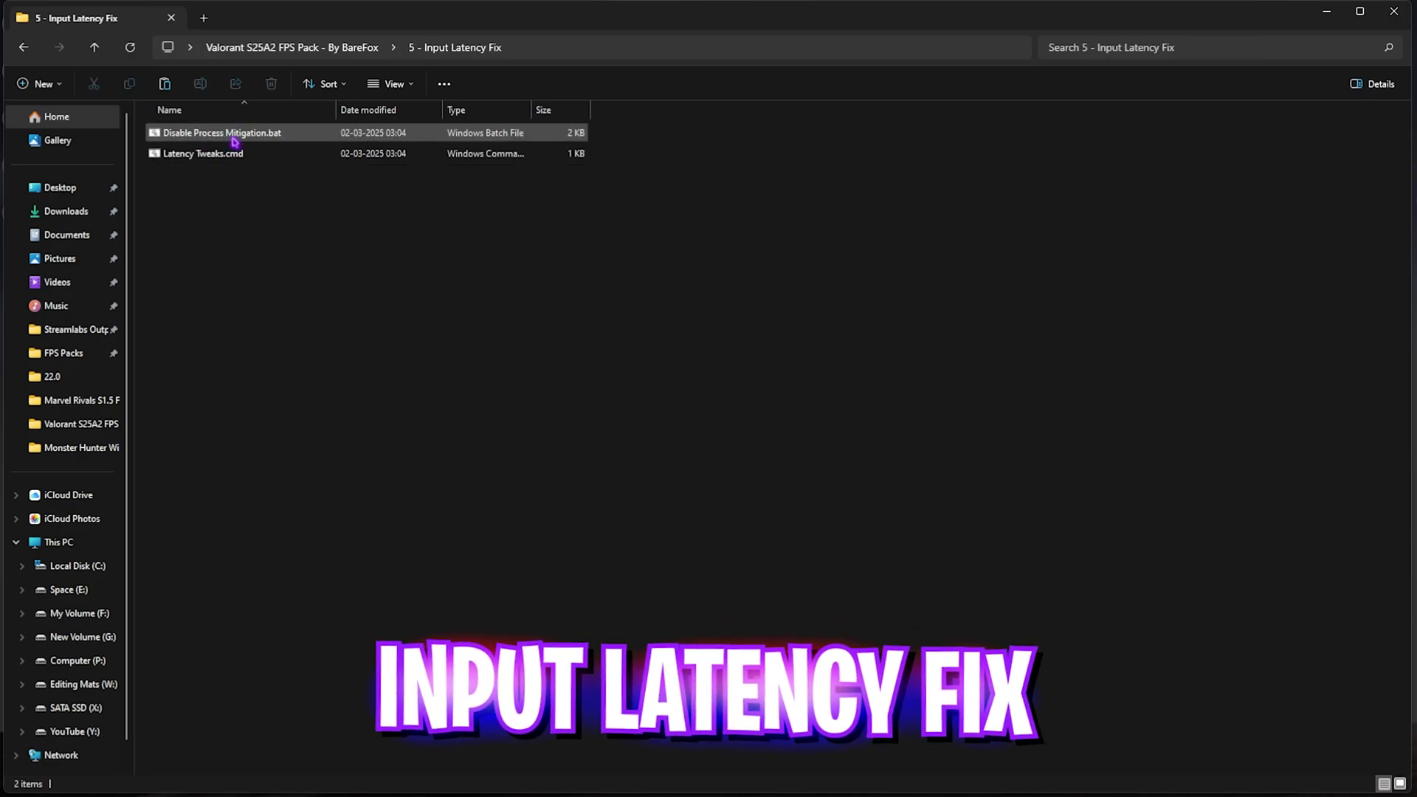
{"action": "left_click", "coordinate": [214, 152]}
{"action": "left_click", "coordinate": [333, 140]}
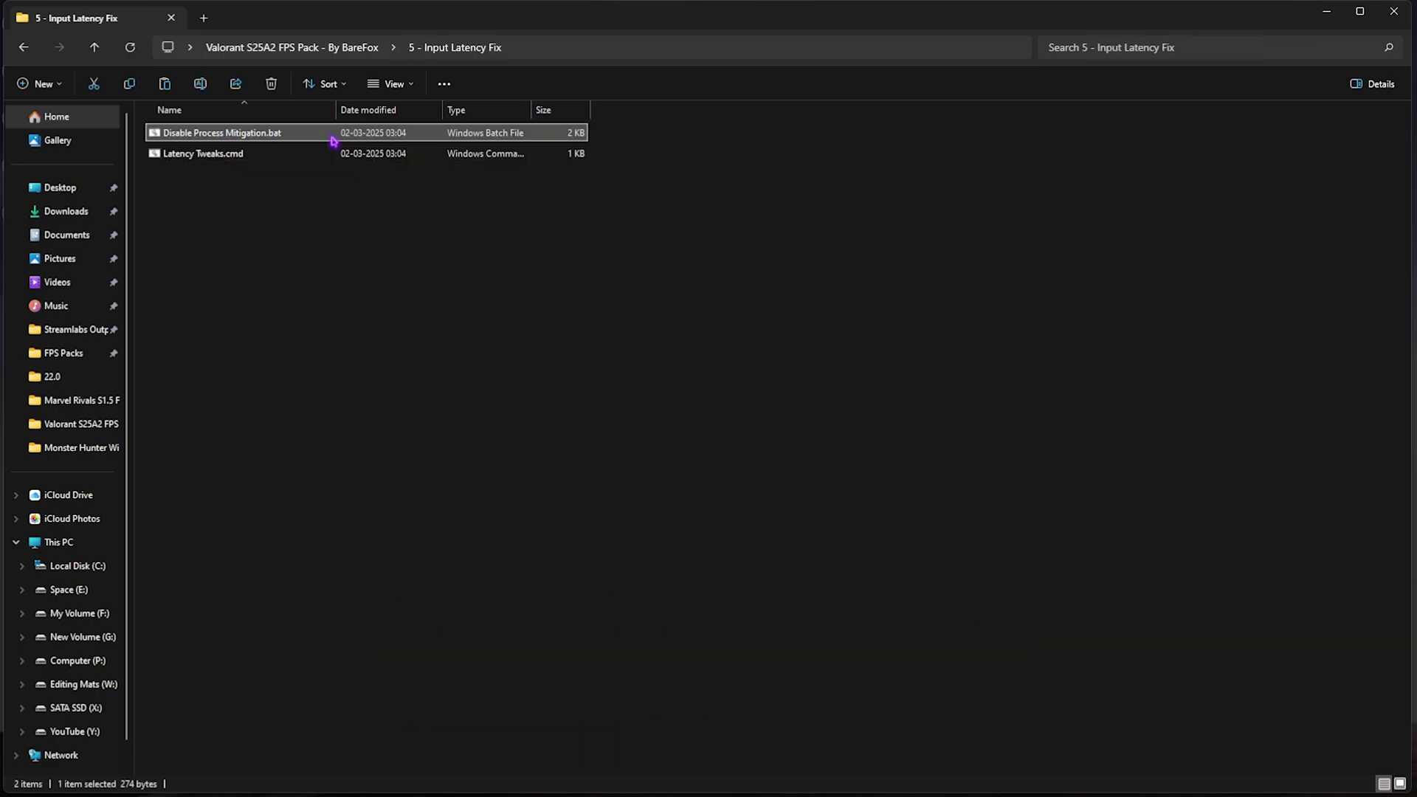
{"action": "right_click", "coordinate": [333, 141]}
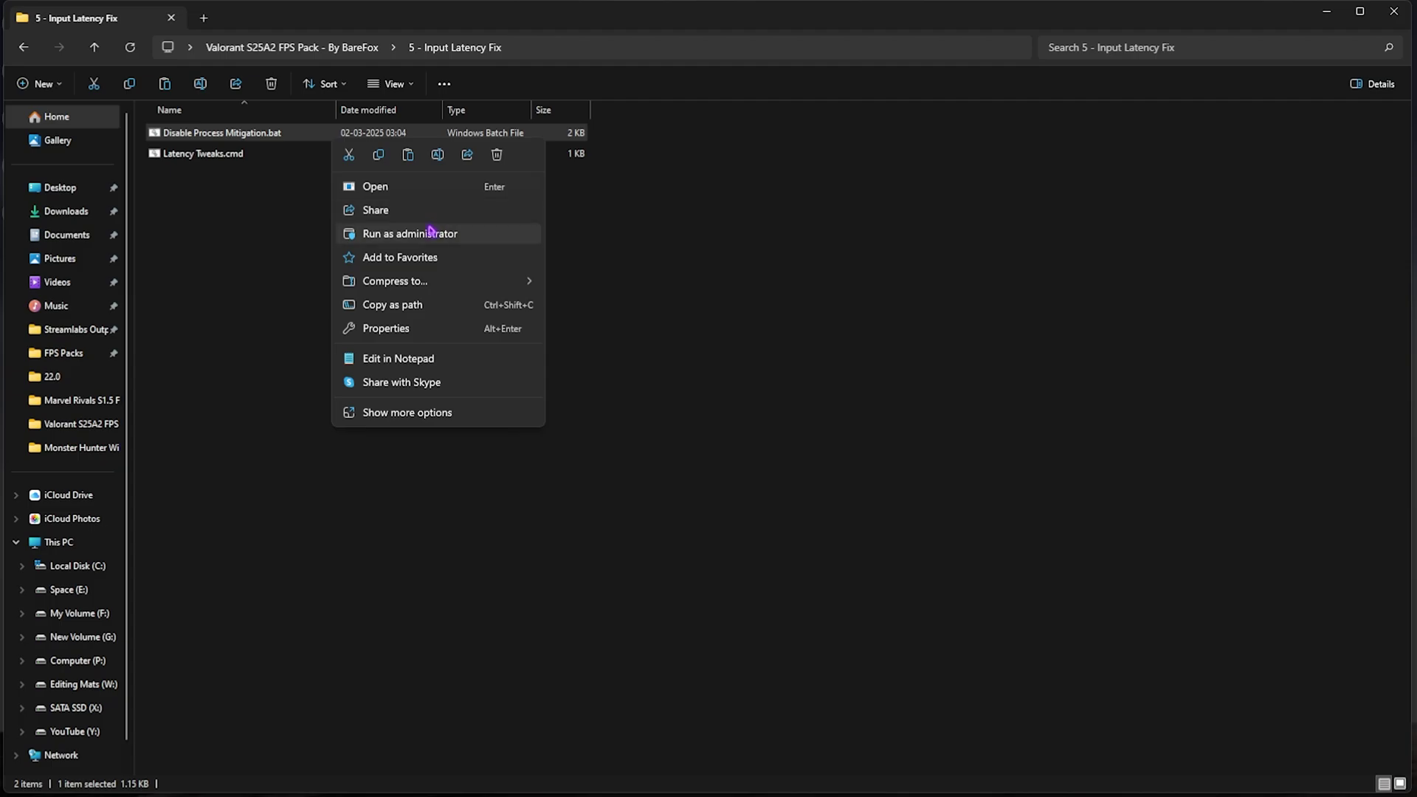
{"action": "left_click", "coordinate": [200, 235]}
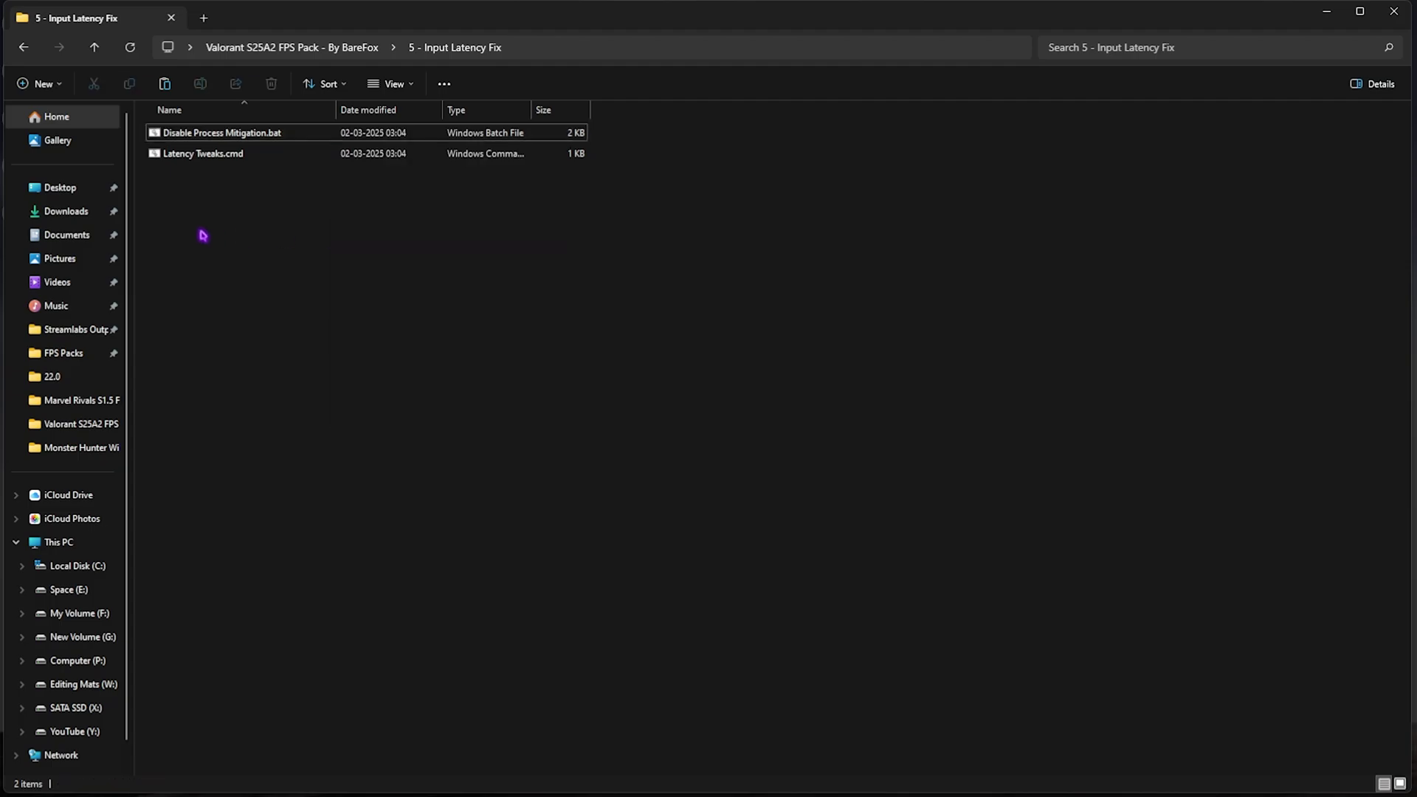
Open Disable Process Mitigation.bat in Notepad, examine its PowerShell set-ProcessMitigation command, and close the file.
{"action": "right_click", "coordinate": [264, 133]}
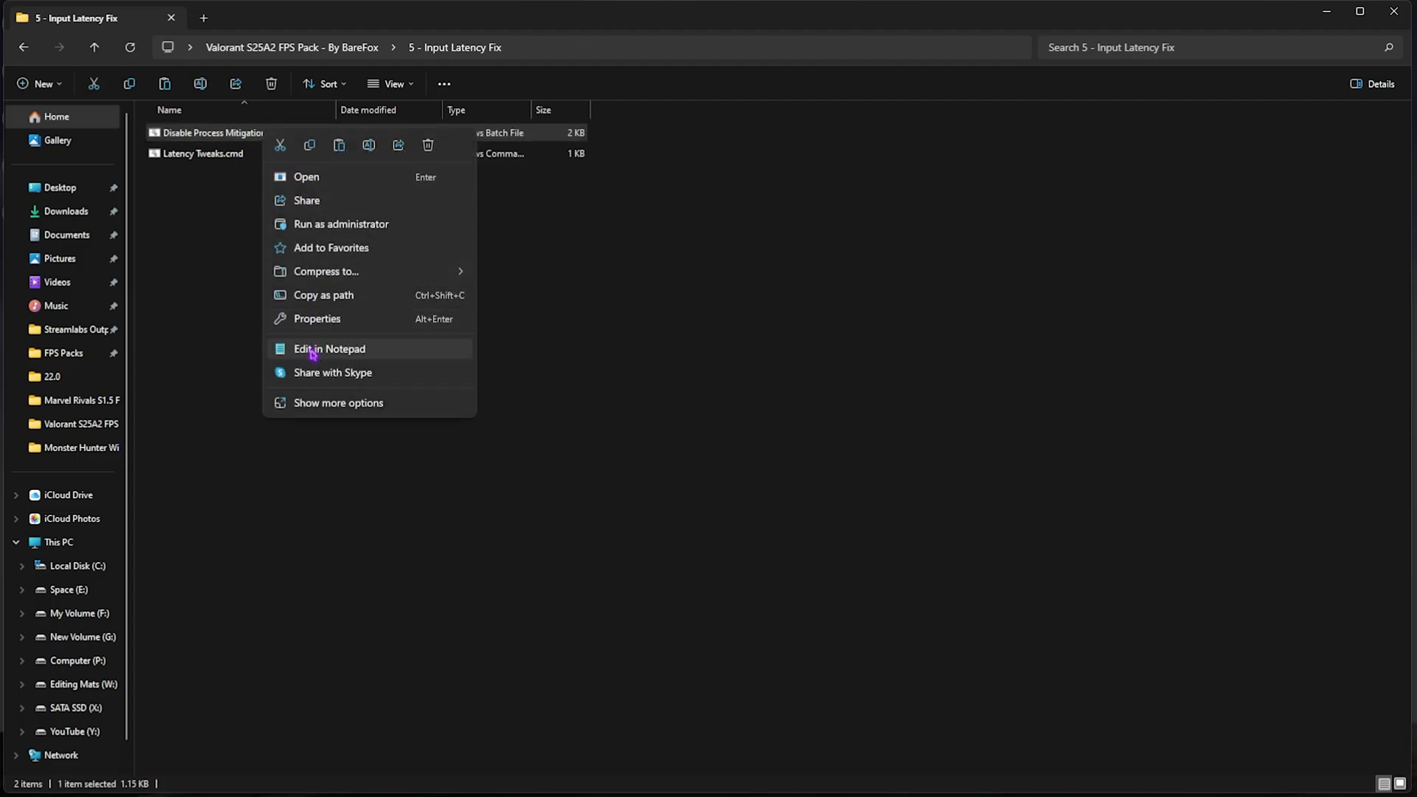
{"action": "left_click", "coordinate": [317, 354]}
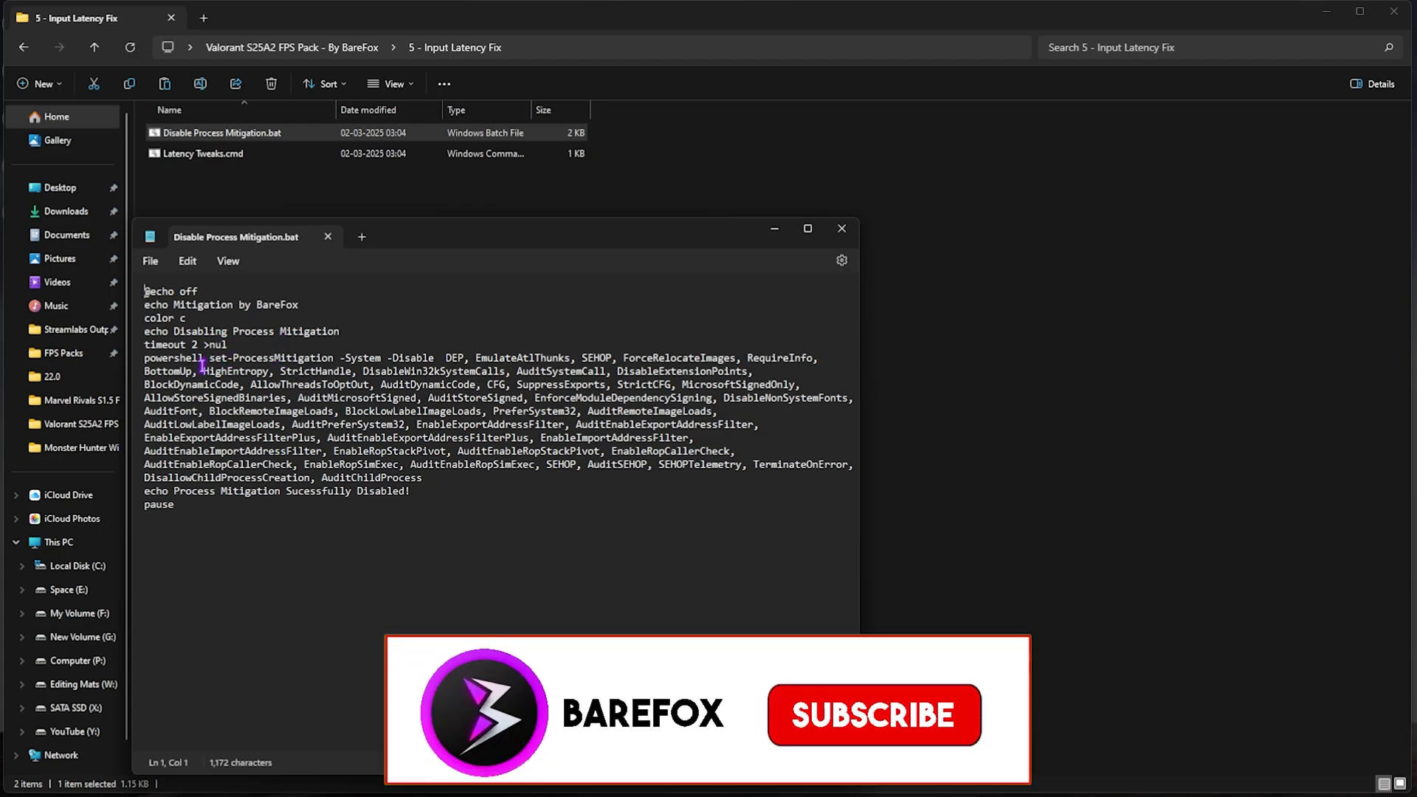
{"action": "left_click_drag", "start_coordinate": [144, 358], "coordinate": [316, 372]}
{"action": "left_click", "coordinate": [315, 371]}
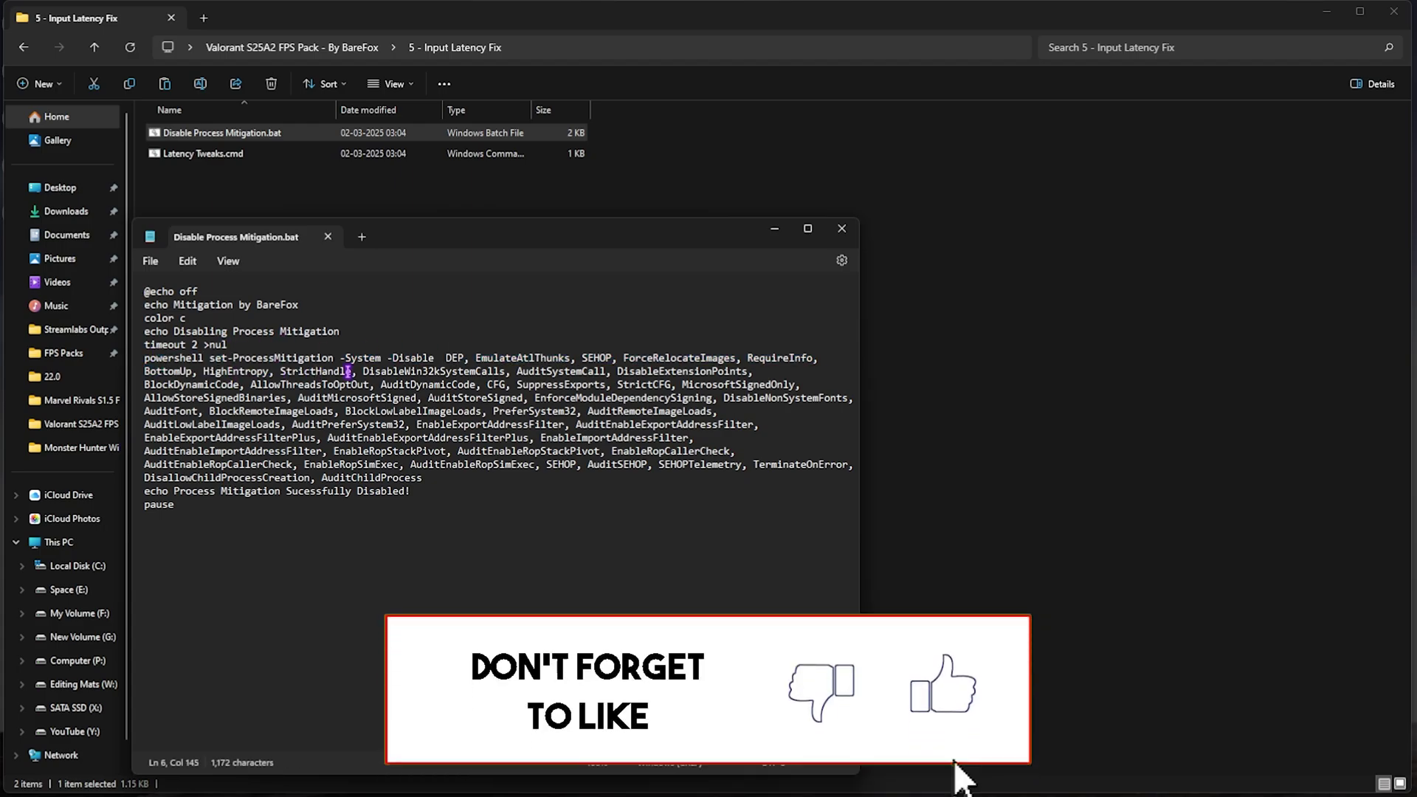
{"action": "left_click", "coordinate": [327, 237]}
Check the available actions for Latency Tweaks.cmd, and open the FPS pack's 6 - Programs folder.
{"action": "right_click", "coordinate": [283, 155]}
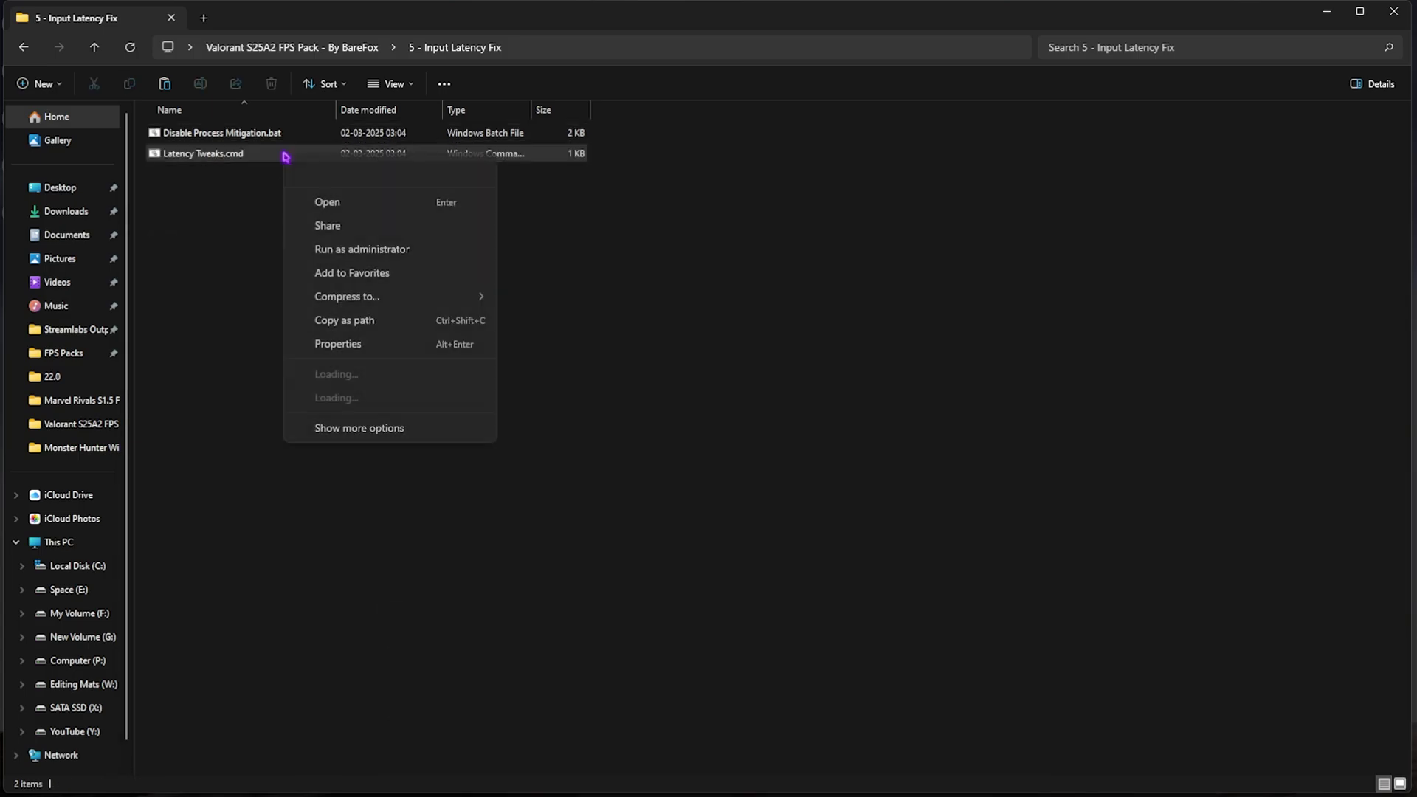
{"action": "key", "text": "Escape"}
{"action": "left_click", "coordinate": [362, 47]}
{"action": "left_click", "coordinate": [178, 241]}
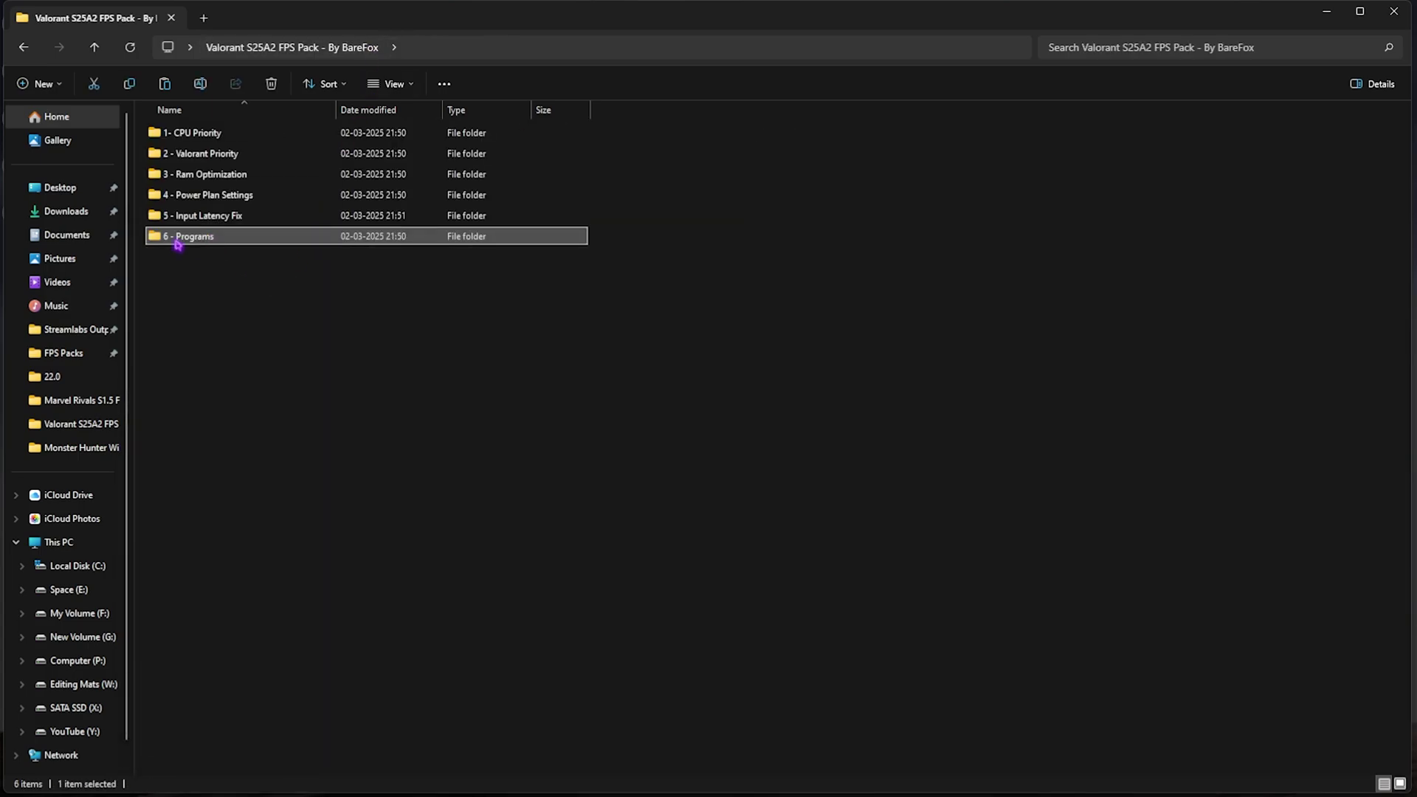
{"action": "double_click", "coordinate": [212, 242]}
{"action": "mouse_move", "coordinate": [219, 230]}
{"action": "left_mouse_down"}
{"action": "mouse_move", "coordinate": [238, 133]}
{"action": "mouse_move", "coordinate": [241, 234]}
{"action": "left_mouse_up"}
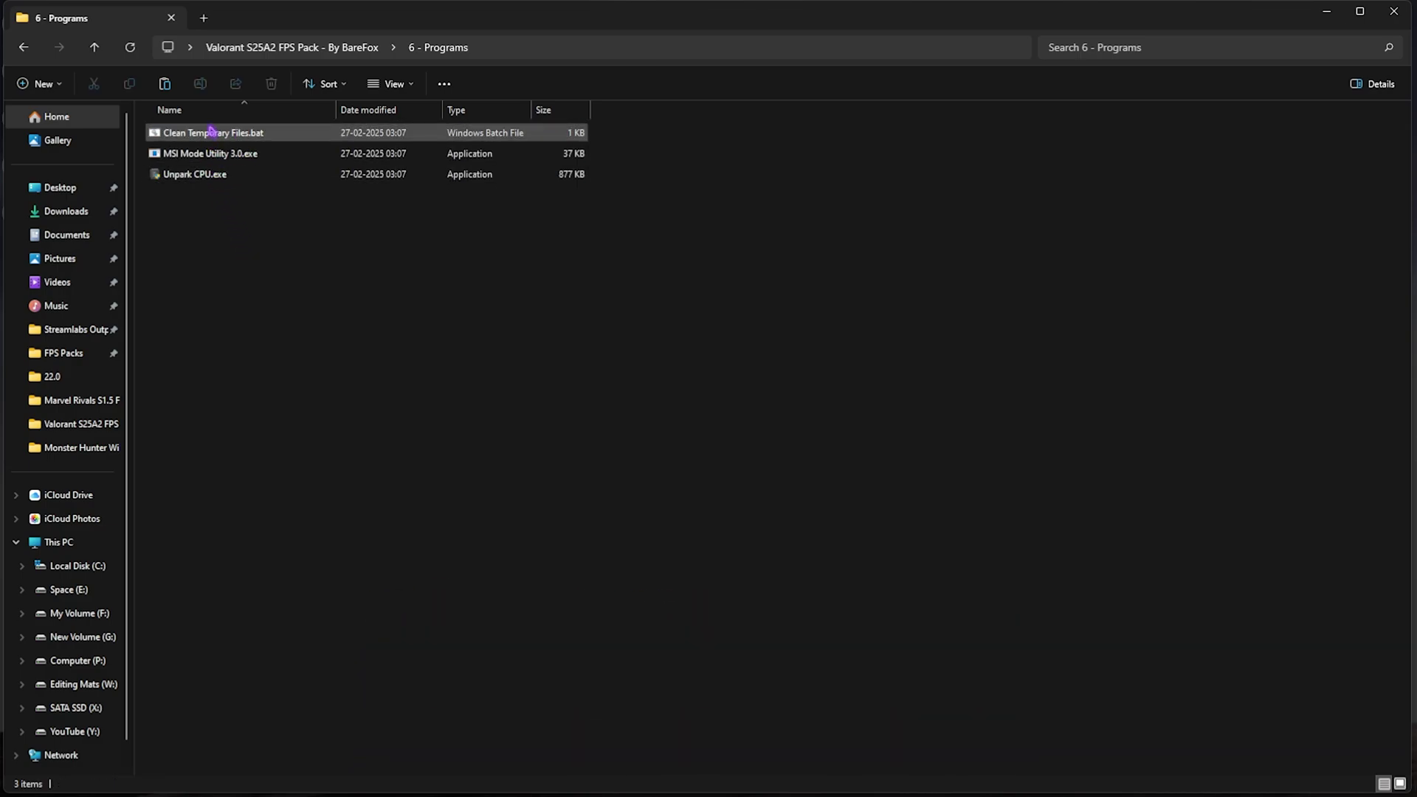
Run Clean Temporary Files.bat as administrator and confirm deleting all temporary files.
{"action": "right_click", "coordinate": [251, 131]}
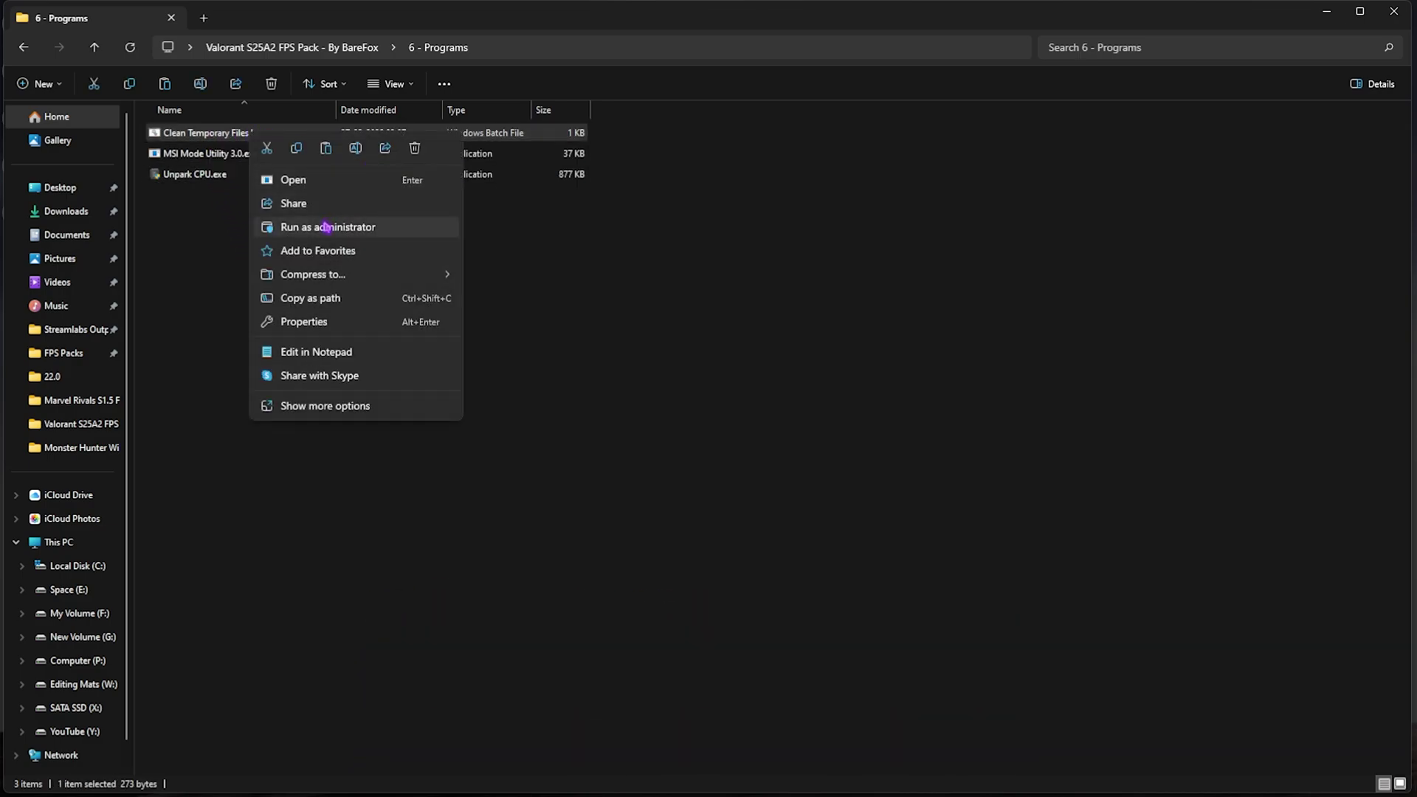
{"action": "left_click", "coordinate": [326, 227]}
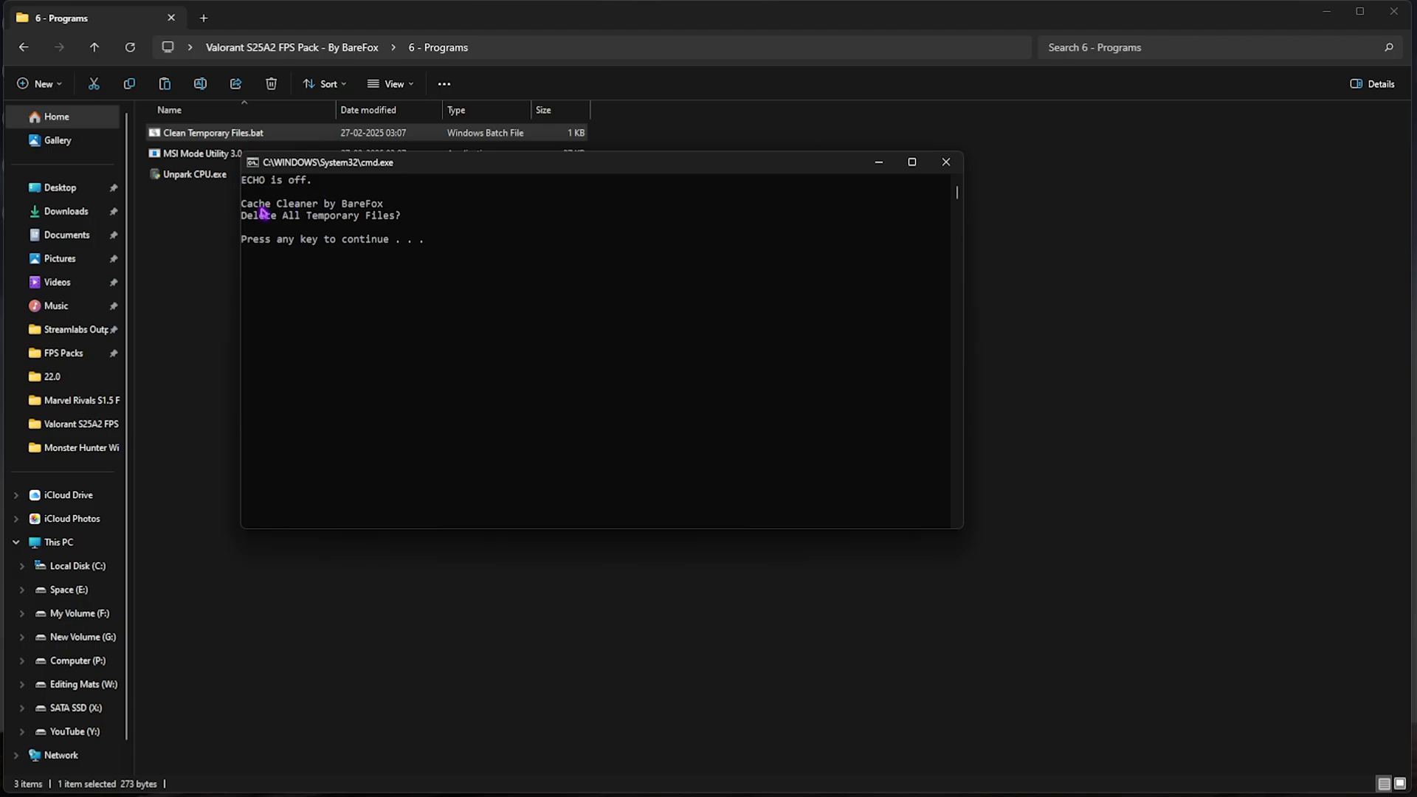
{"action": "key", "text": "Return"}
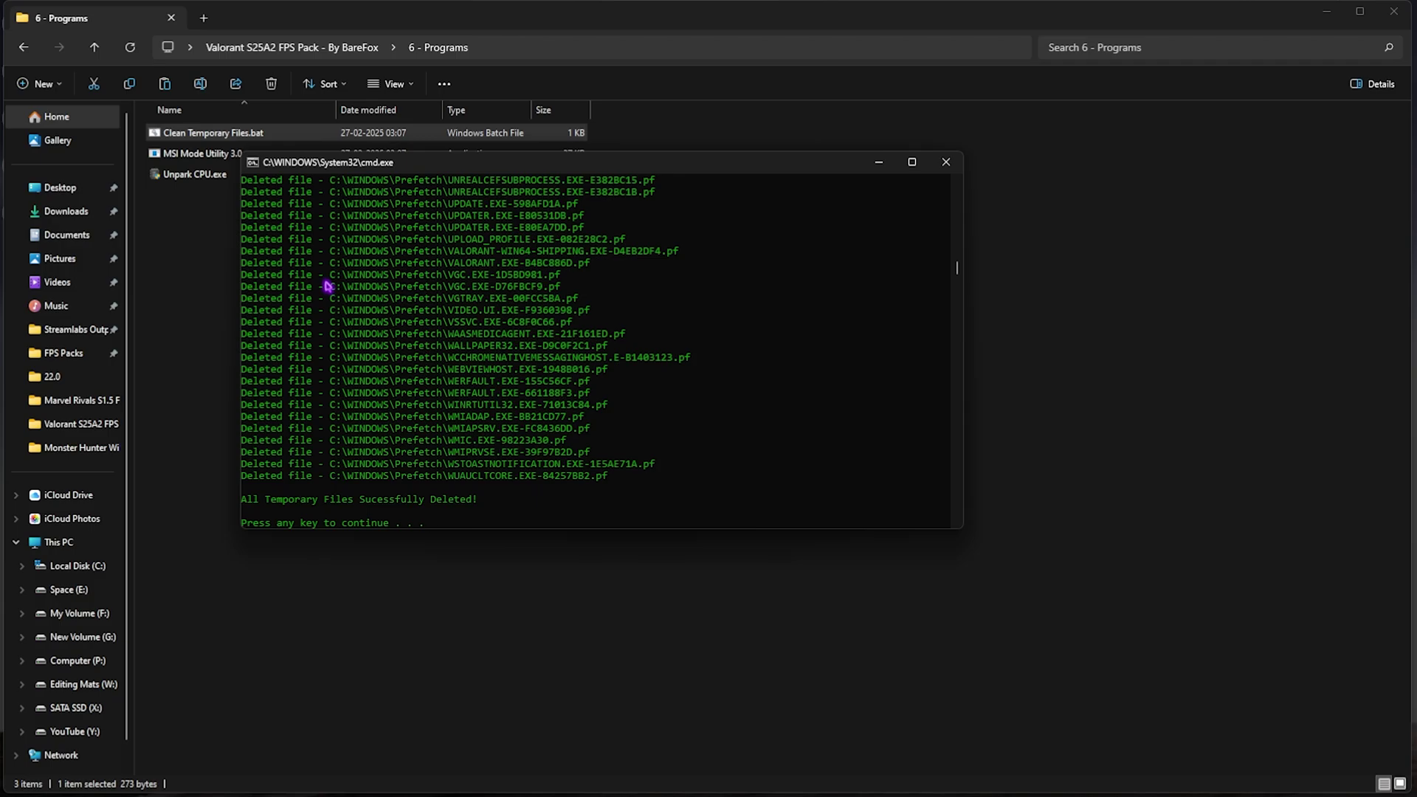
{"action": "key", "text": "Return"}
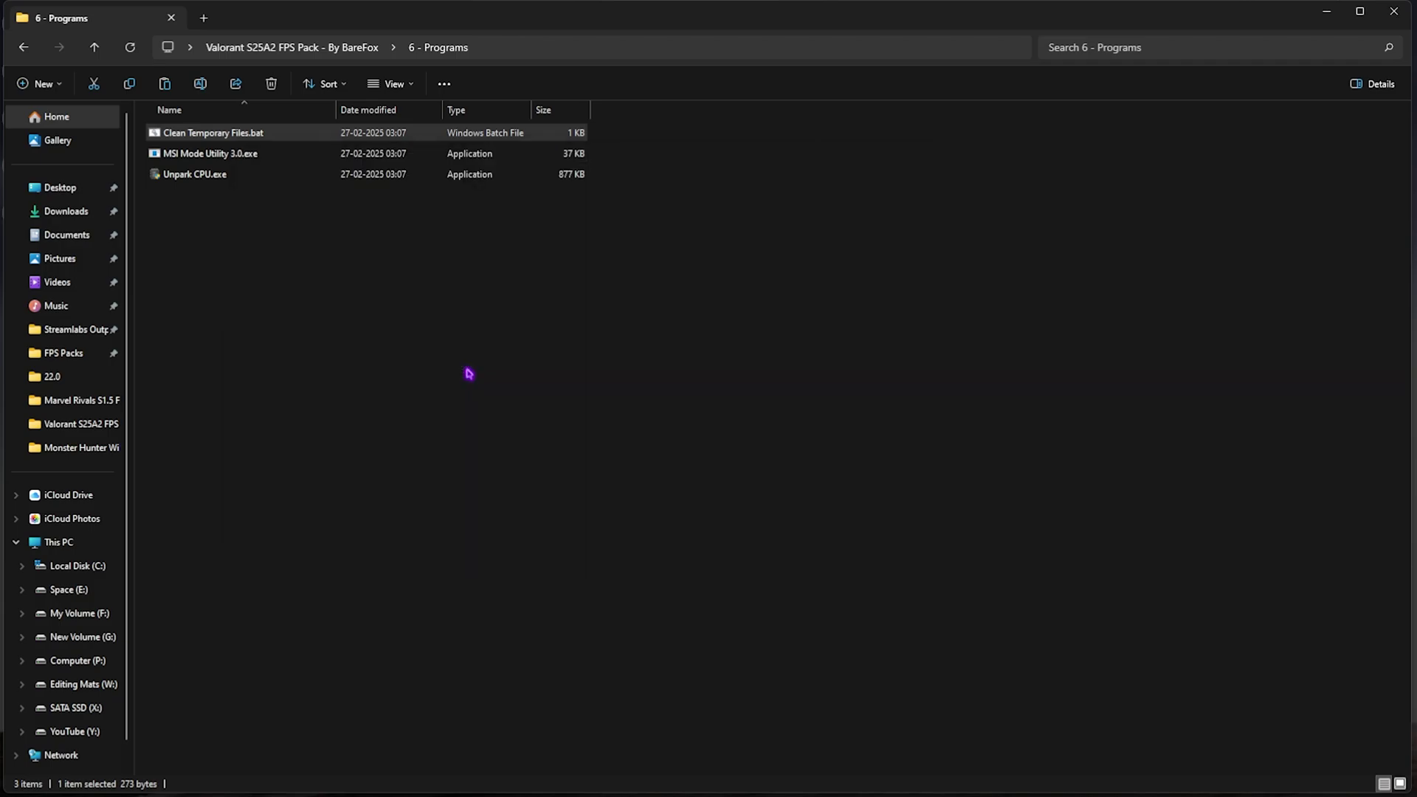
Run MSI Mode Utility 3.0.exe as administrator, examine the NVIDIA GeForce RTX 2070 SUPER entry, and close the utility.
{"action": "left_click", "coordinate": [214, 153]}
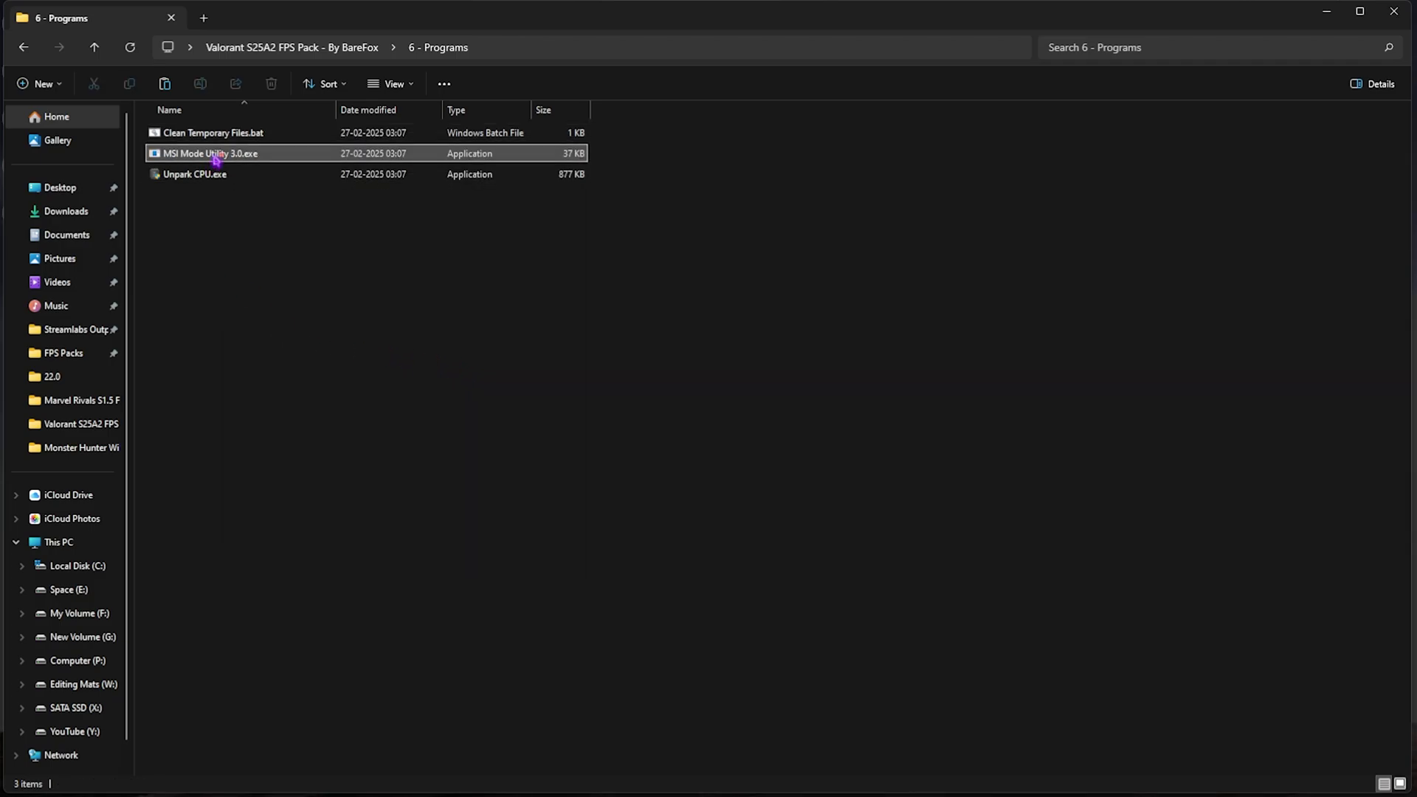
{"action": "right_click", "coordinate": [280, 154]}
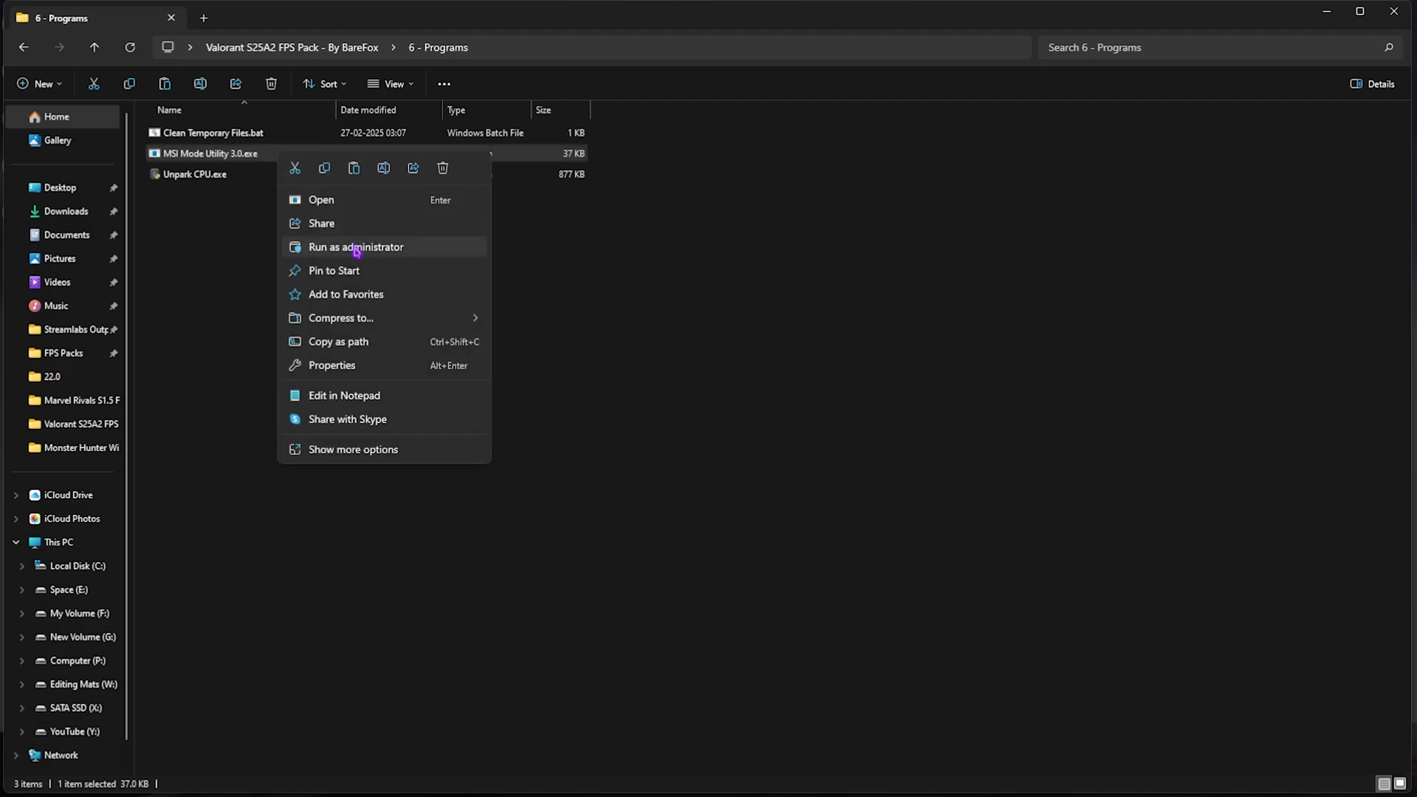
{"action": "left_click", "coordinate": [357, 248]}
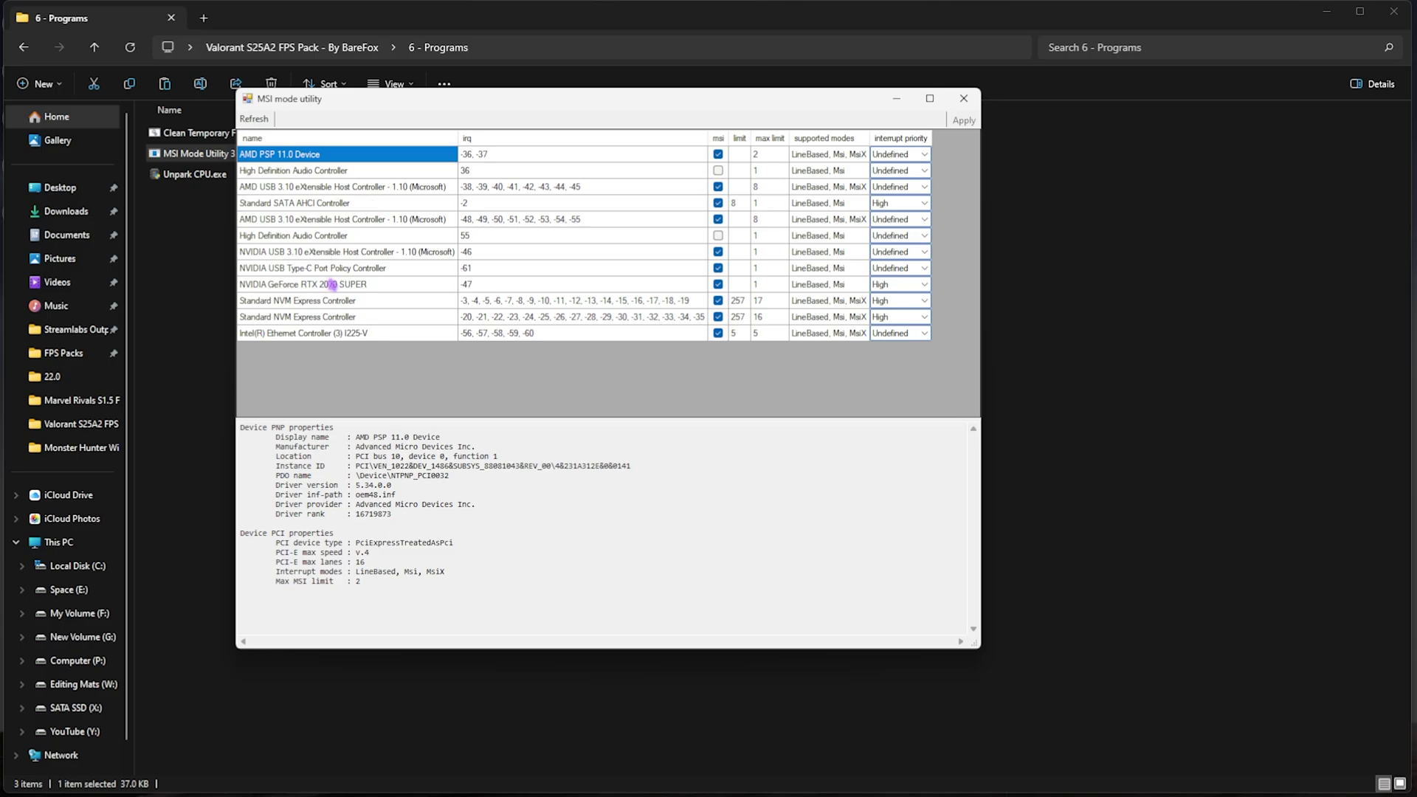
{"action": "left_click", "coordinate": [332, 285]}
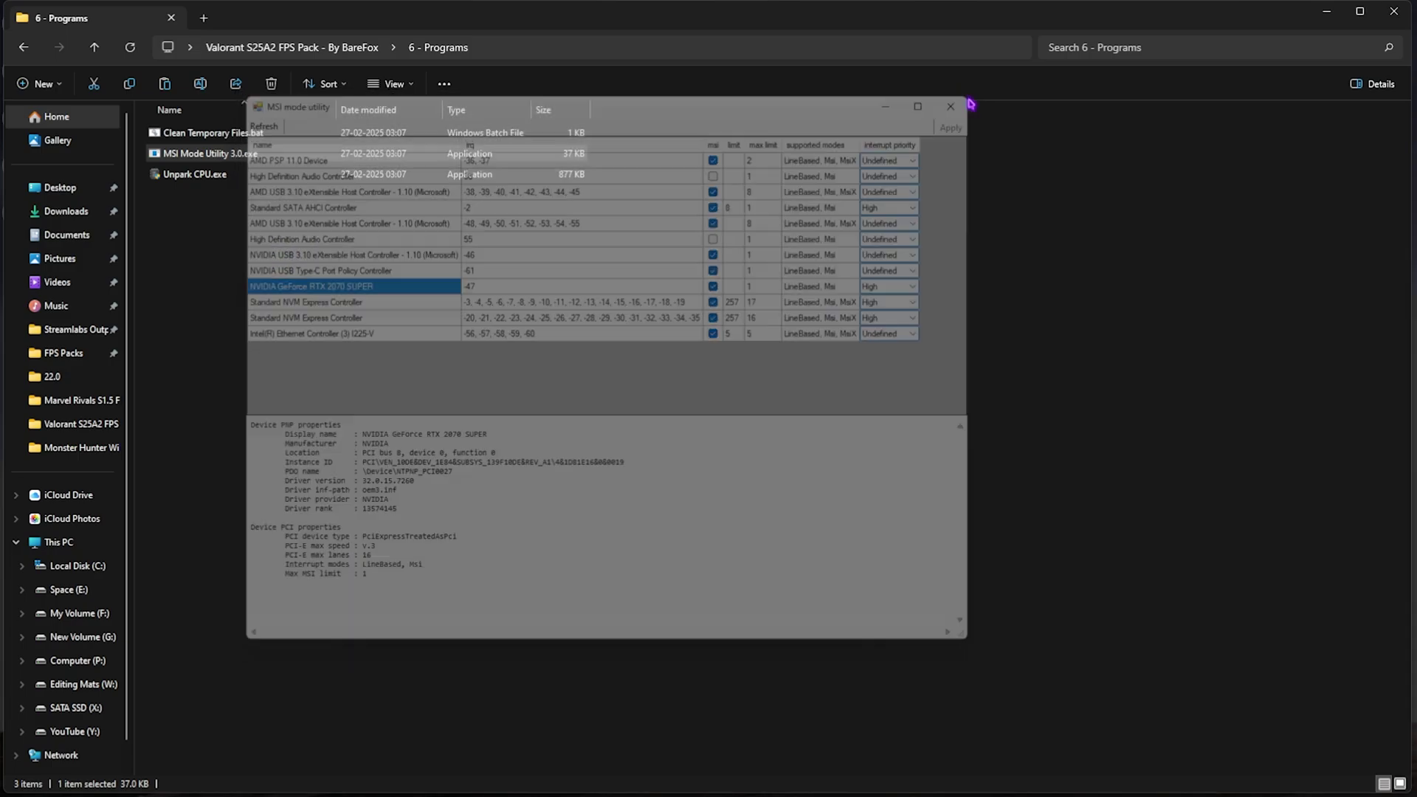
{"action": "left_click", "coordinate": [964, 98]}
Run Unpark CPU.exe as administrator, apply a core parking index of 100%, and close the program.
{"action": "left_click", "coordinate": [222, 176]}
{"action": "right_click", "coordinate": [222, 177]}
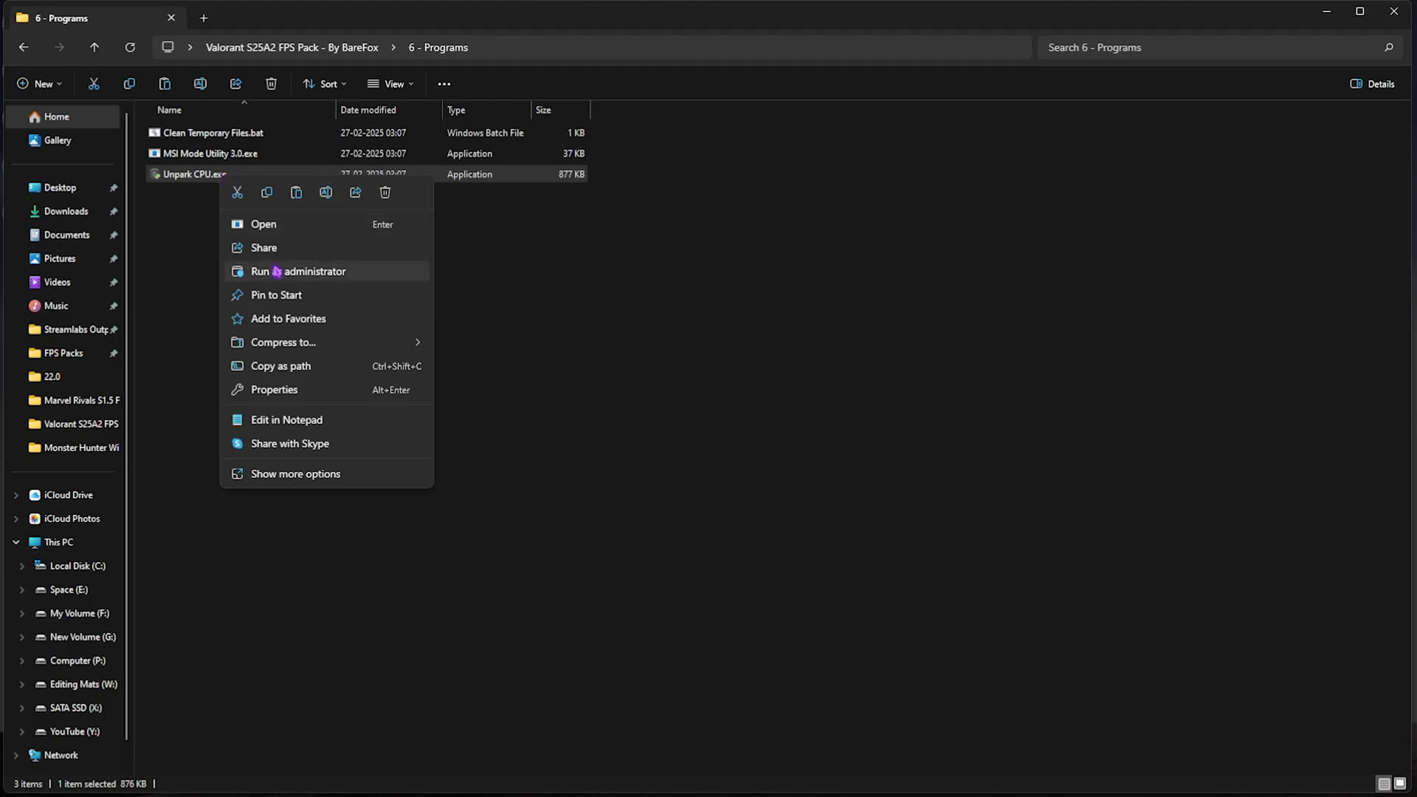
{"action": "left_click", "coordinate": [276, 271]}
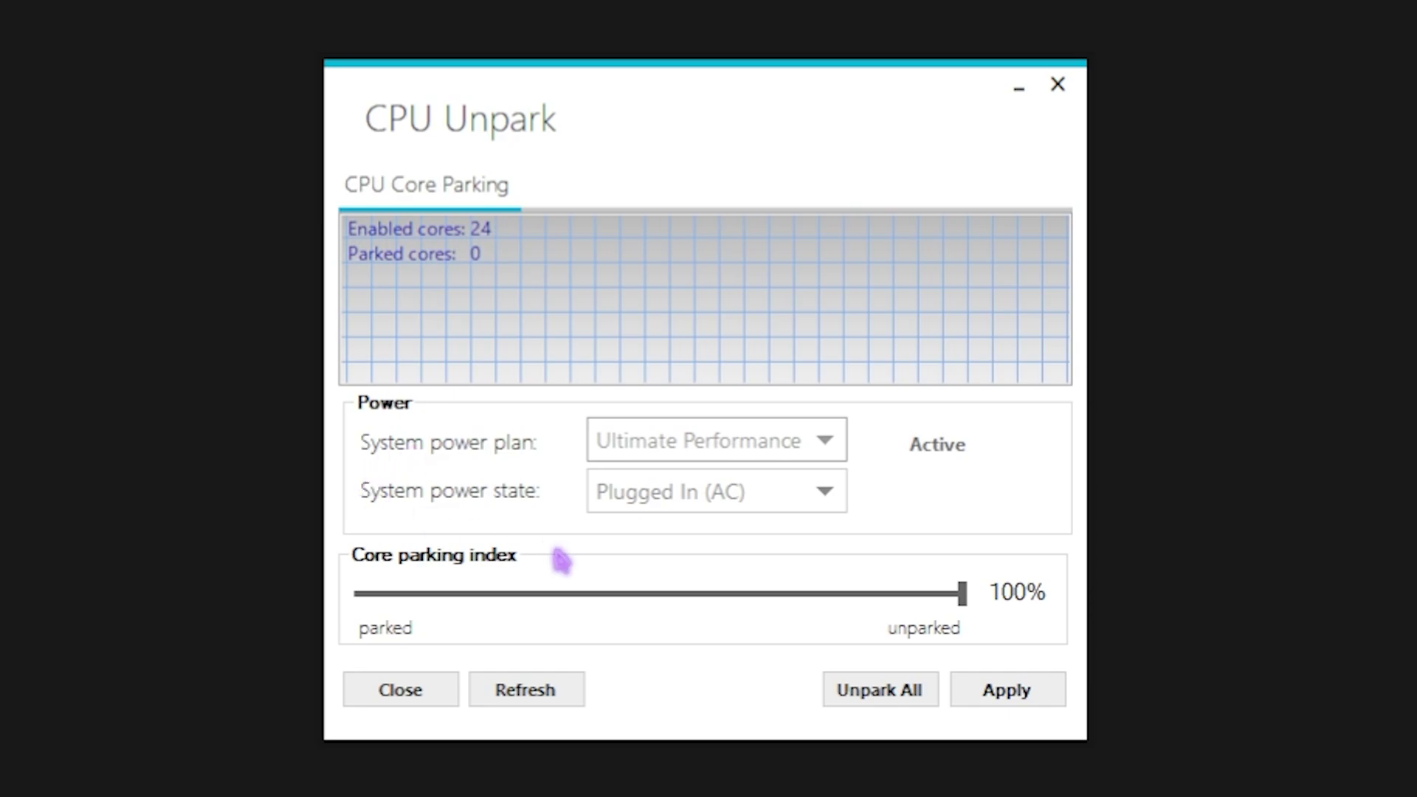
{"action": "left_click_drag", "start_coordinate": [738, 594], "coordinate": [990, 617]}
{"action": "left_click", "coordinate": [1014, 695]}
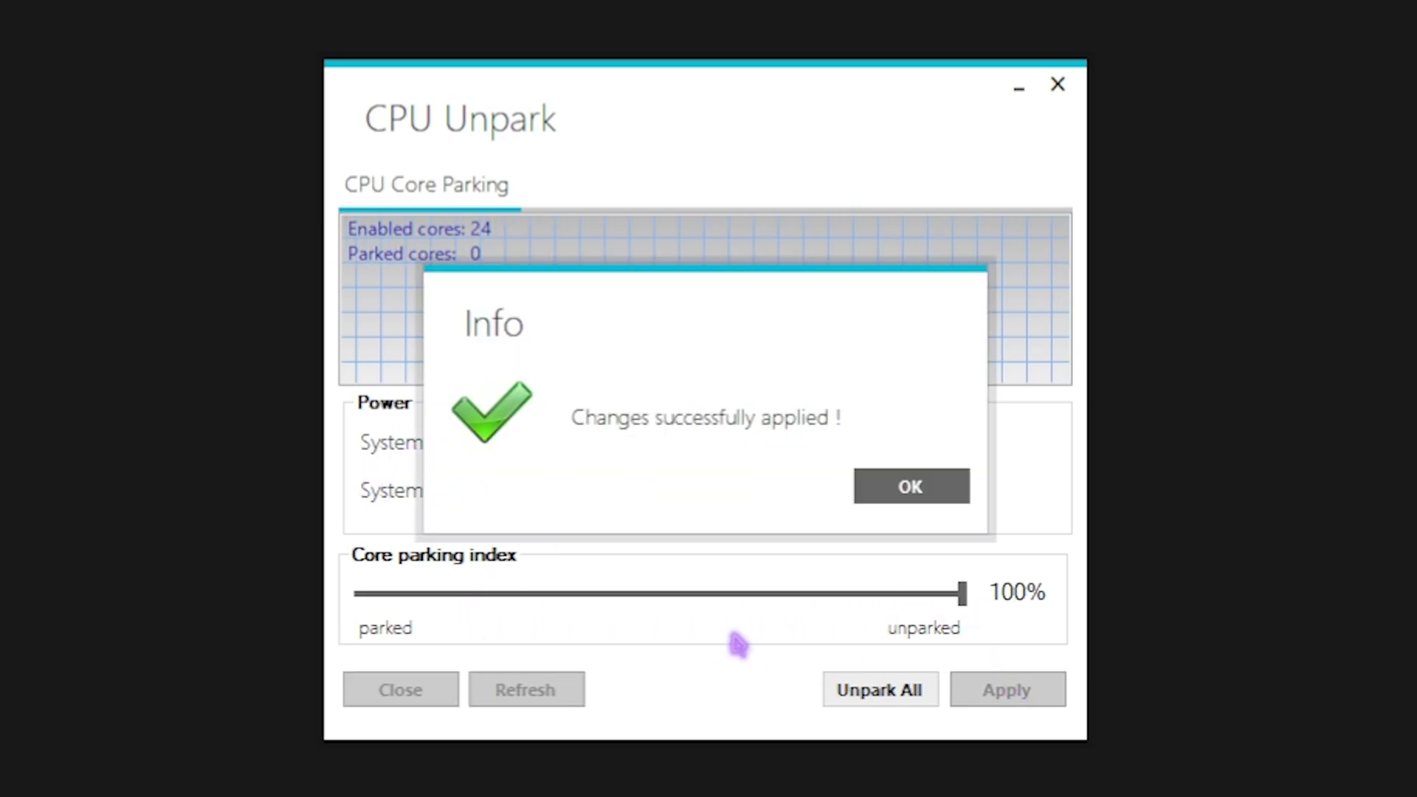
{"action": "left_click", "coordinate": [915, 491]}
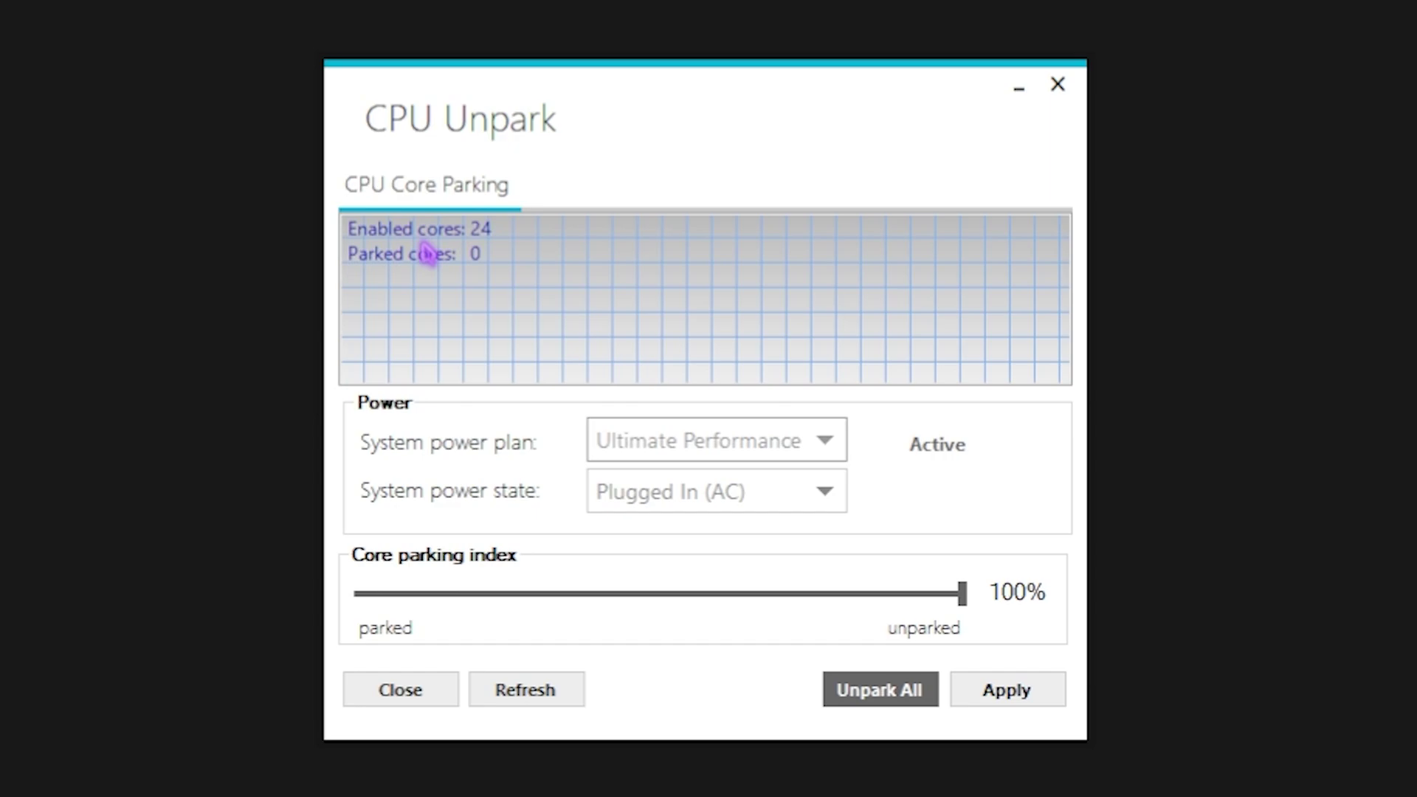
{"action": "left_click", "coordinate": [1062, 86]}
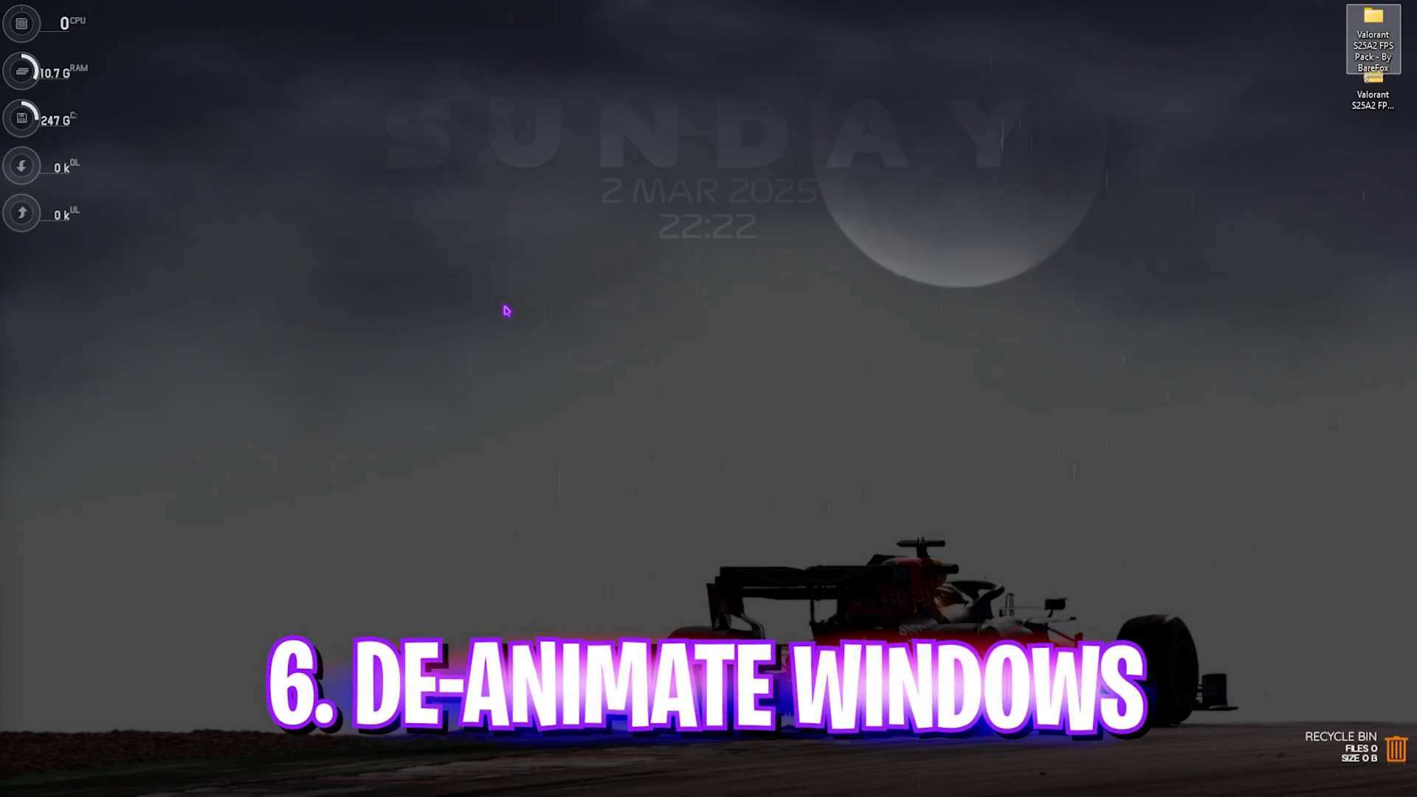
Search Windows for Adjust the appearance and performance of Windows and open it.
{"action": "key", "text": "super"}
{"action": "type", "text": "adj"}
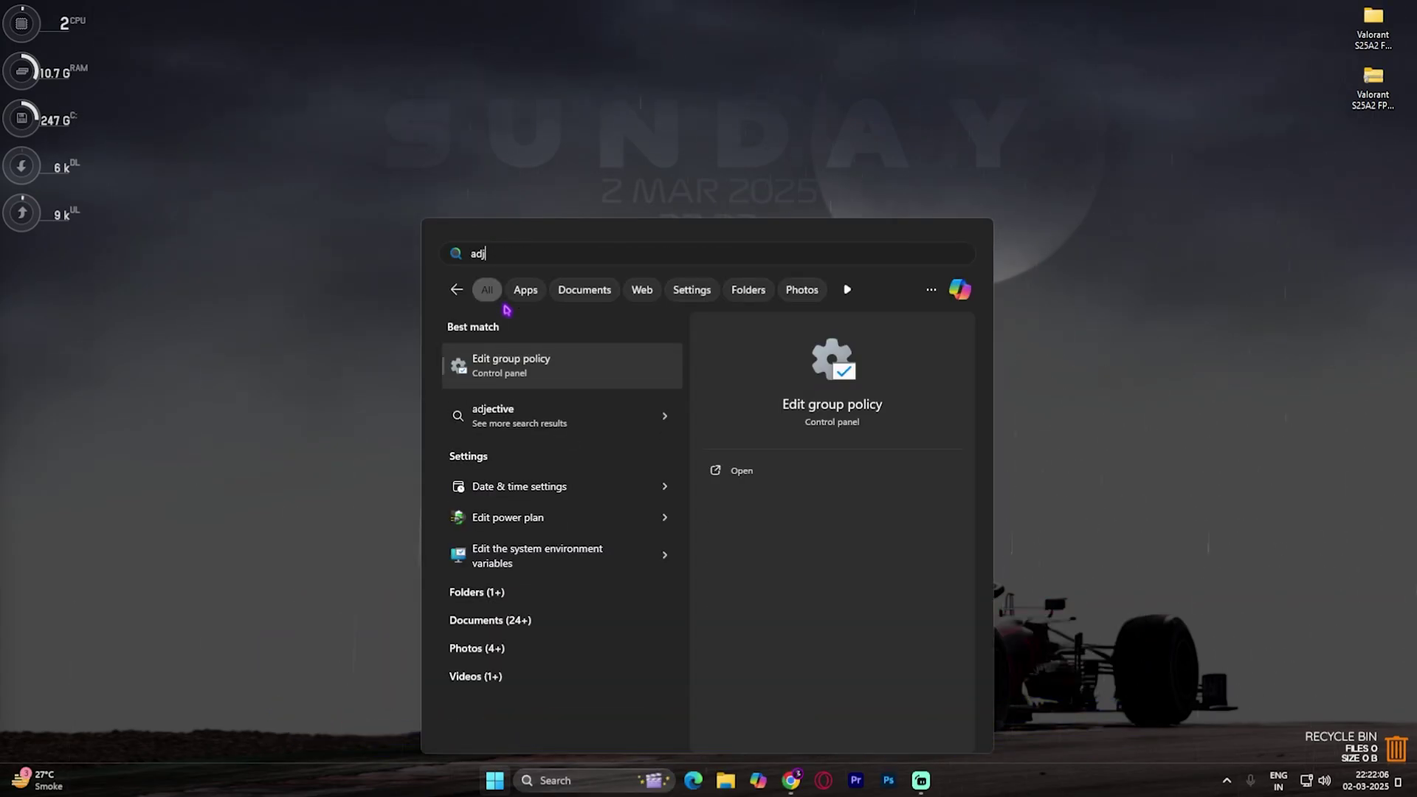
{"action": "type", "text": "u"}
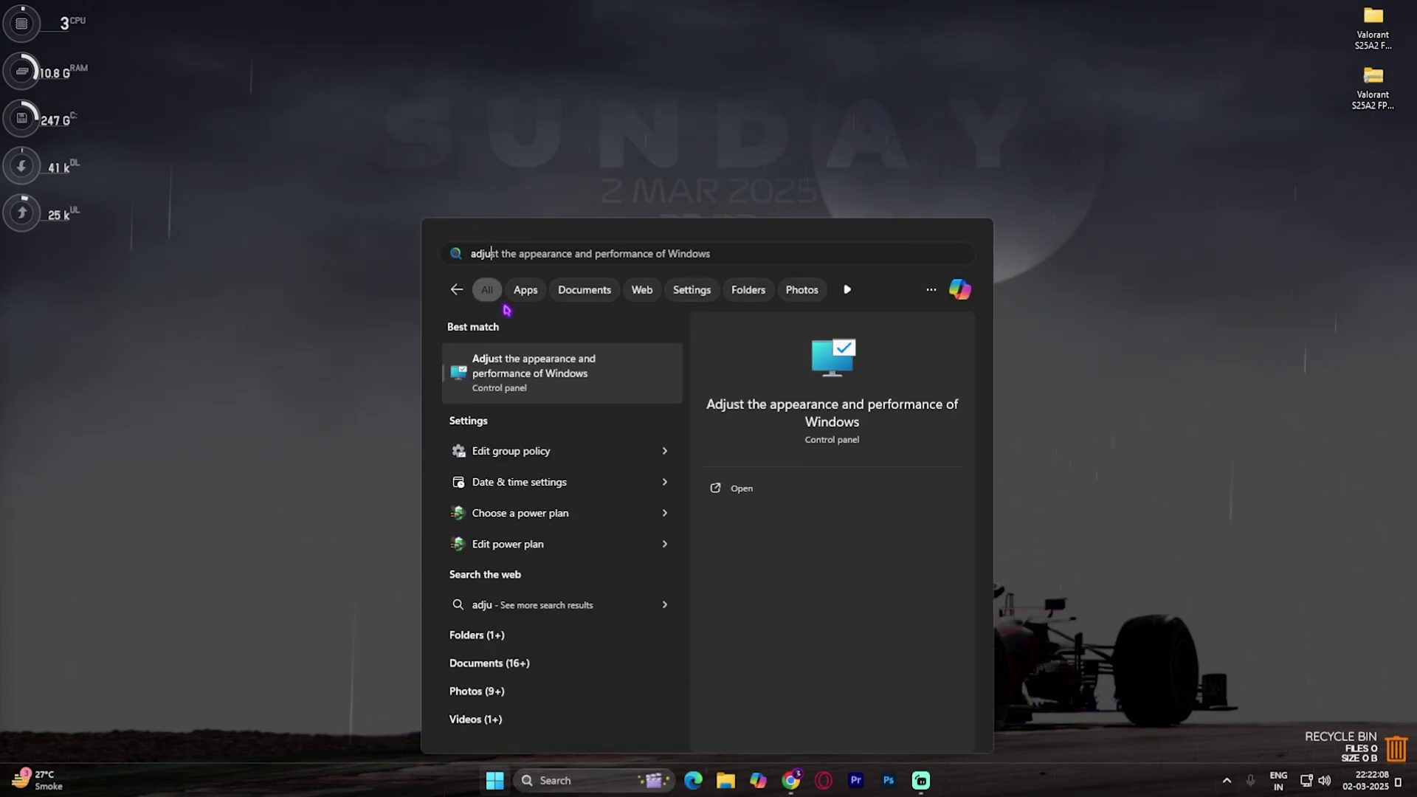
{"action": "key", "text": "Return"}
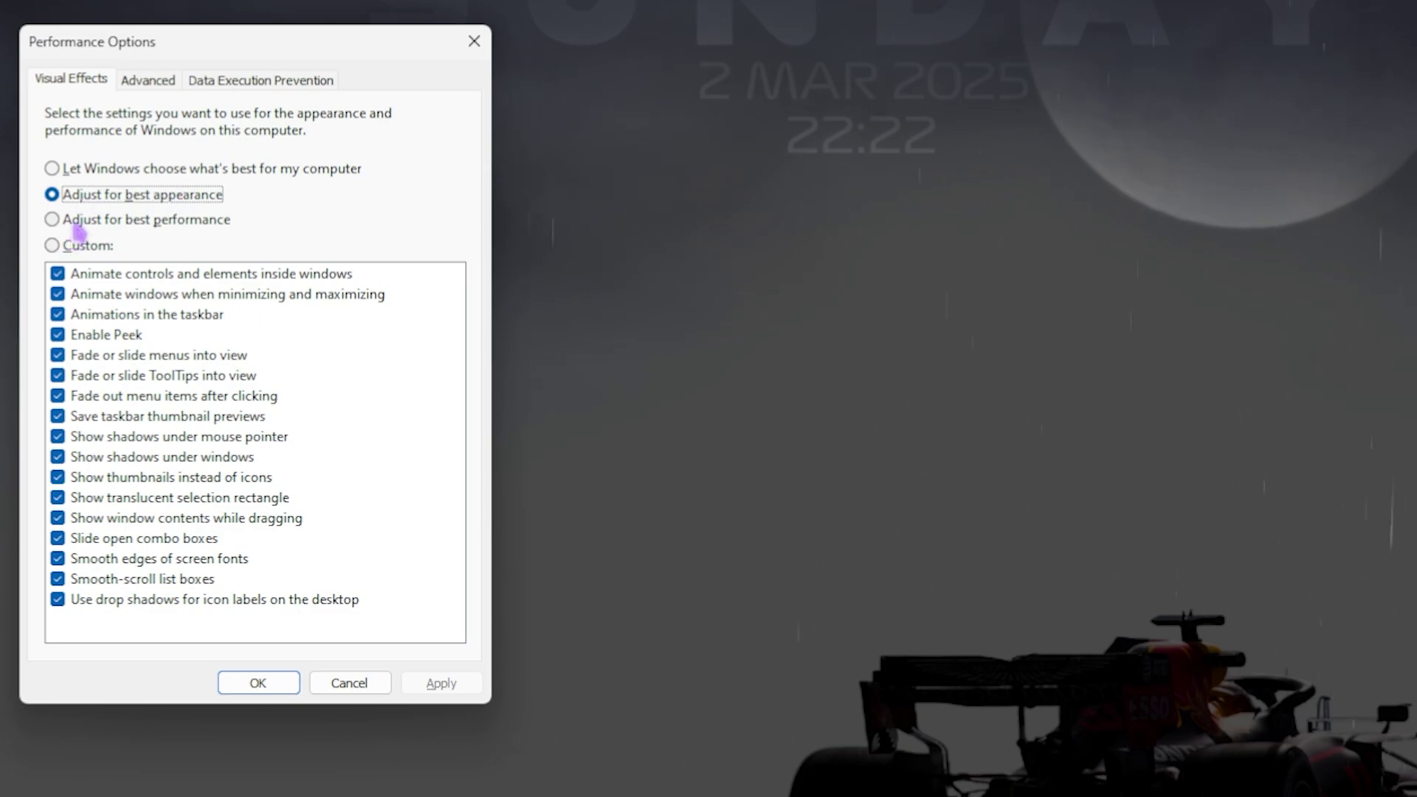
Set visual effects to best performance, re-enabling only taskbar thumbnail previews, thumbnails instead of icons, window contents while dragging and smooth font edges.
{"action": "left_click", "coordinate": [111, 220]}
{"action": "left_click", "coordinate": [189, 418]}
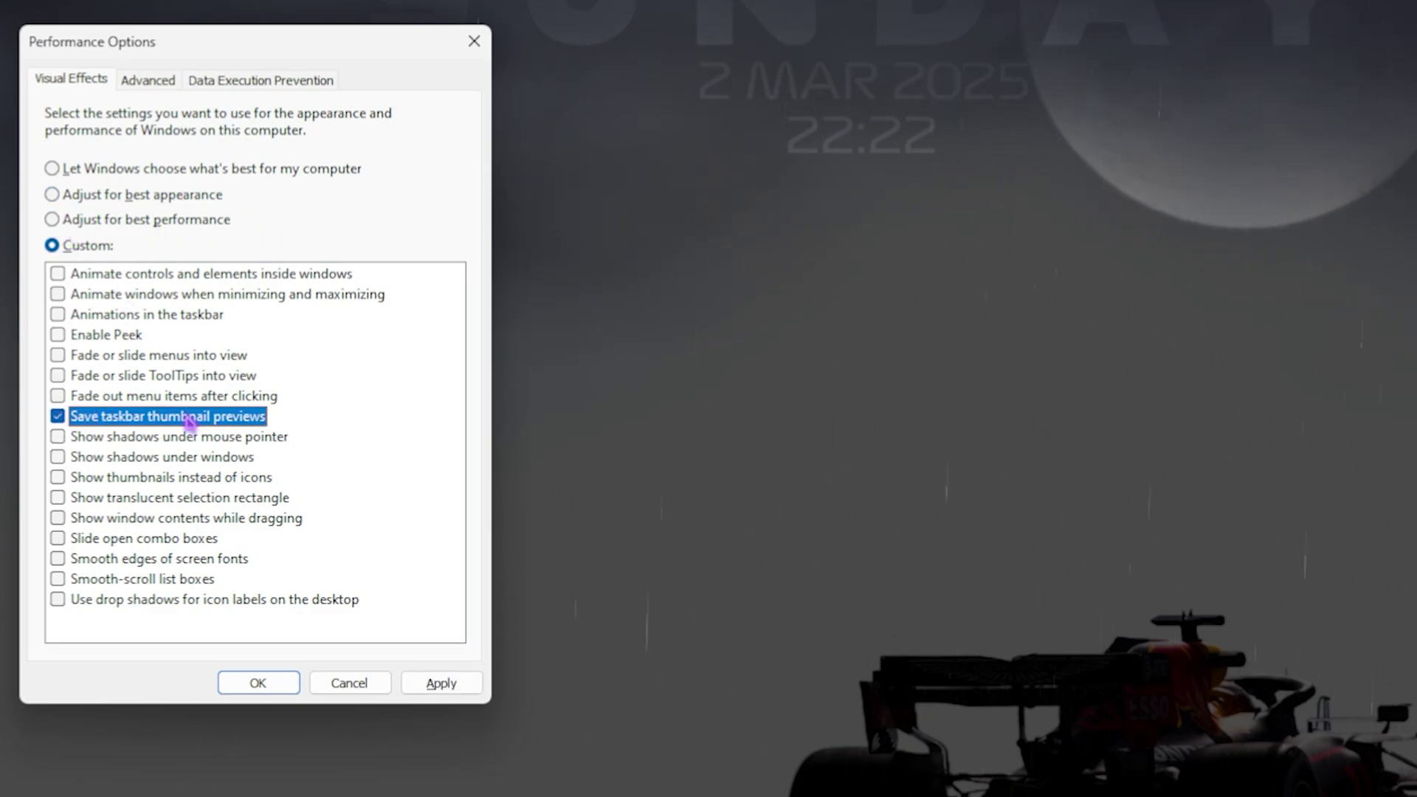
{"action": "left_click", "coordinate": [58, 476]}
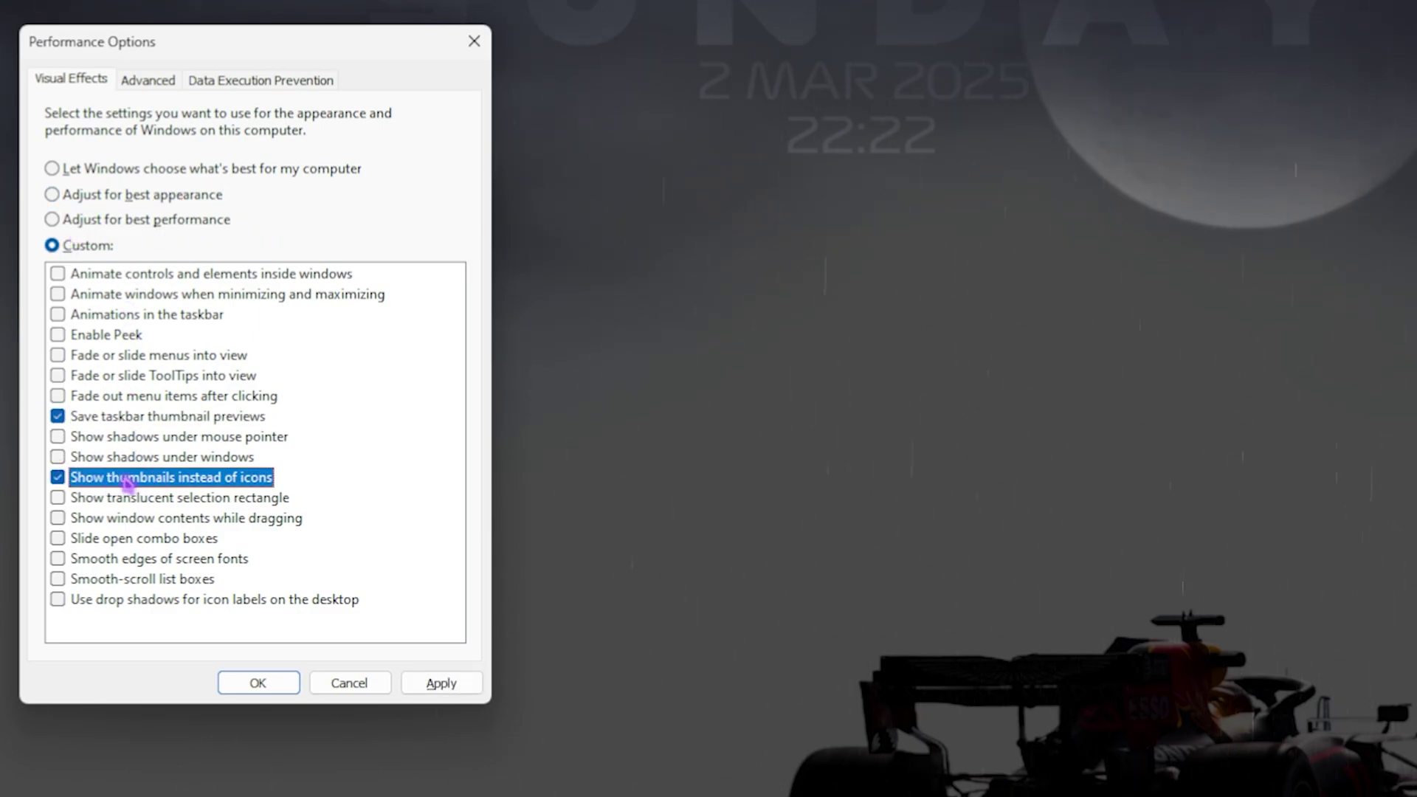
{"action": "left_click", "coordinate": [219, 519]}
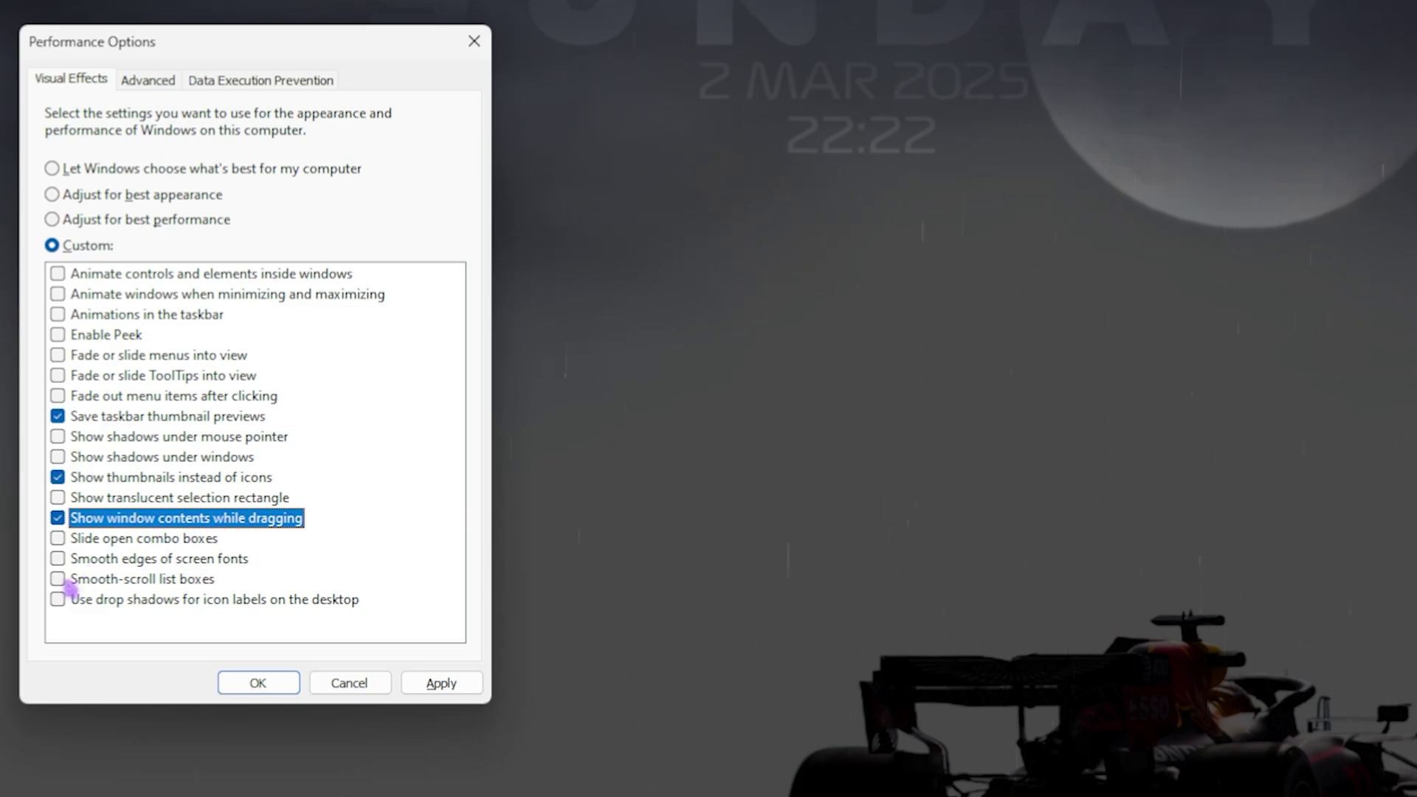
{"action": "left_click", "coordinate": [60, 561]}
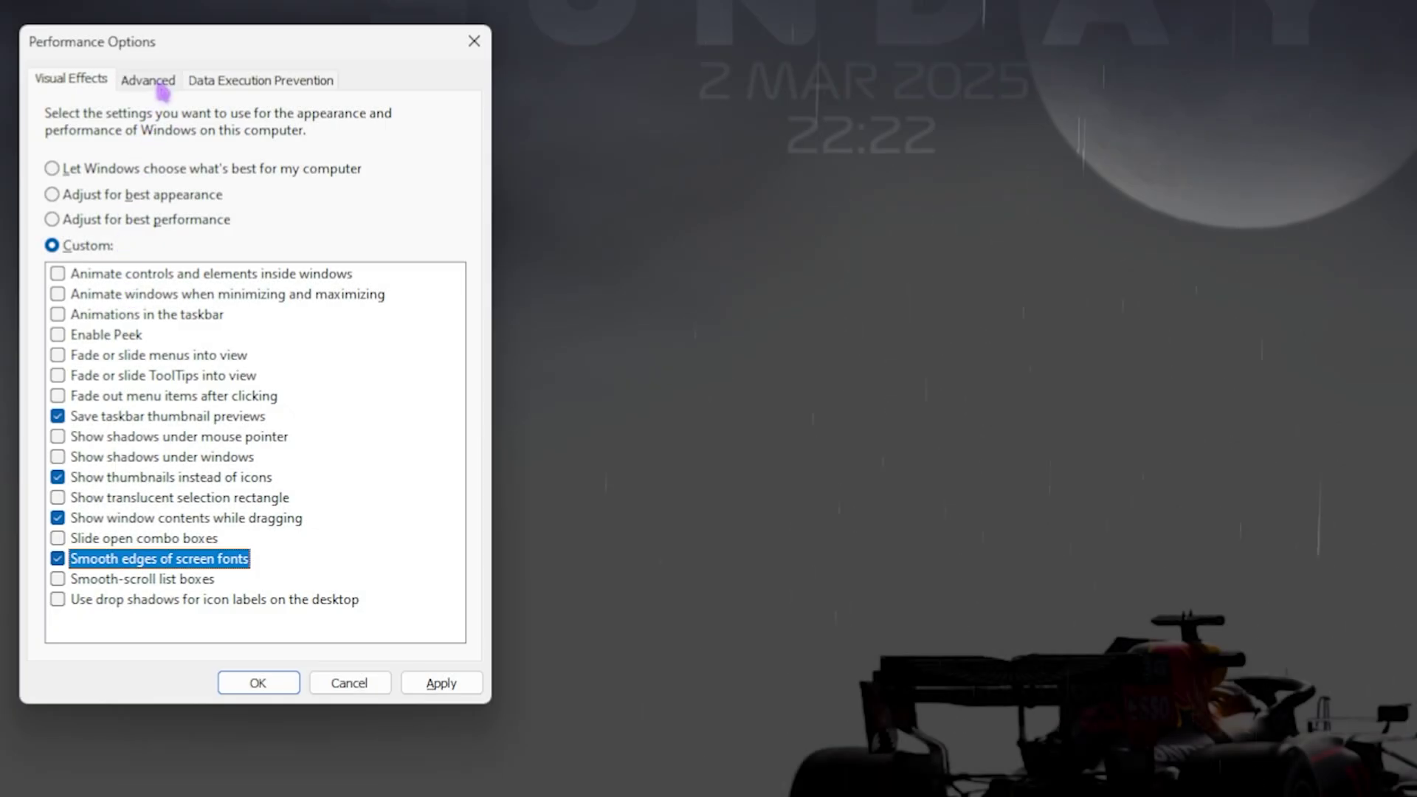
Open the virtual memory settings and place the cursor in drive C's initial paging file size.
{"action": "left_click", "coordinate": [158, 81]}
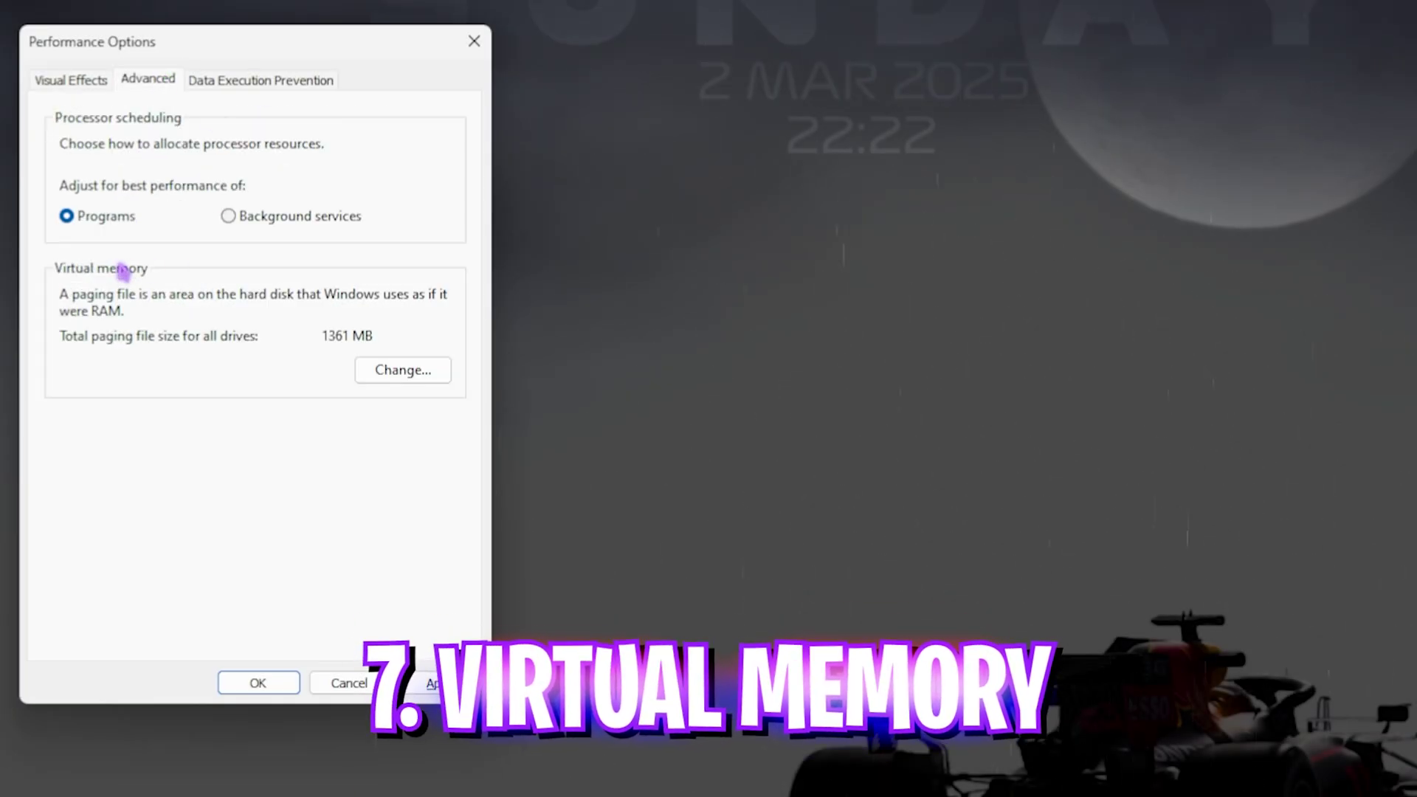
{"action": "left_click", "coordinate": [403, 371]}
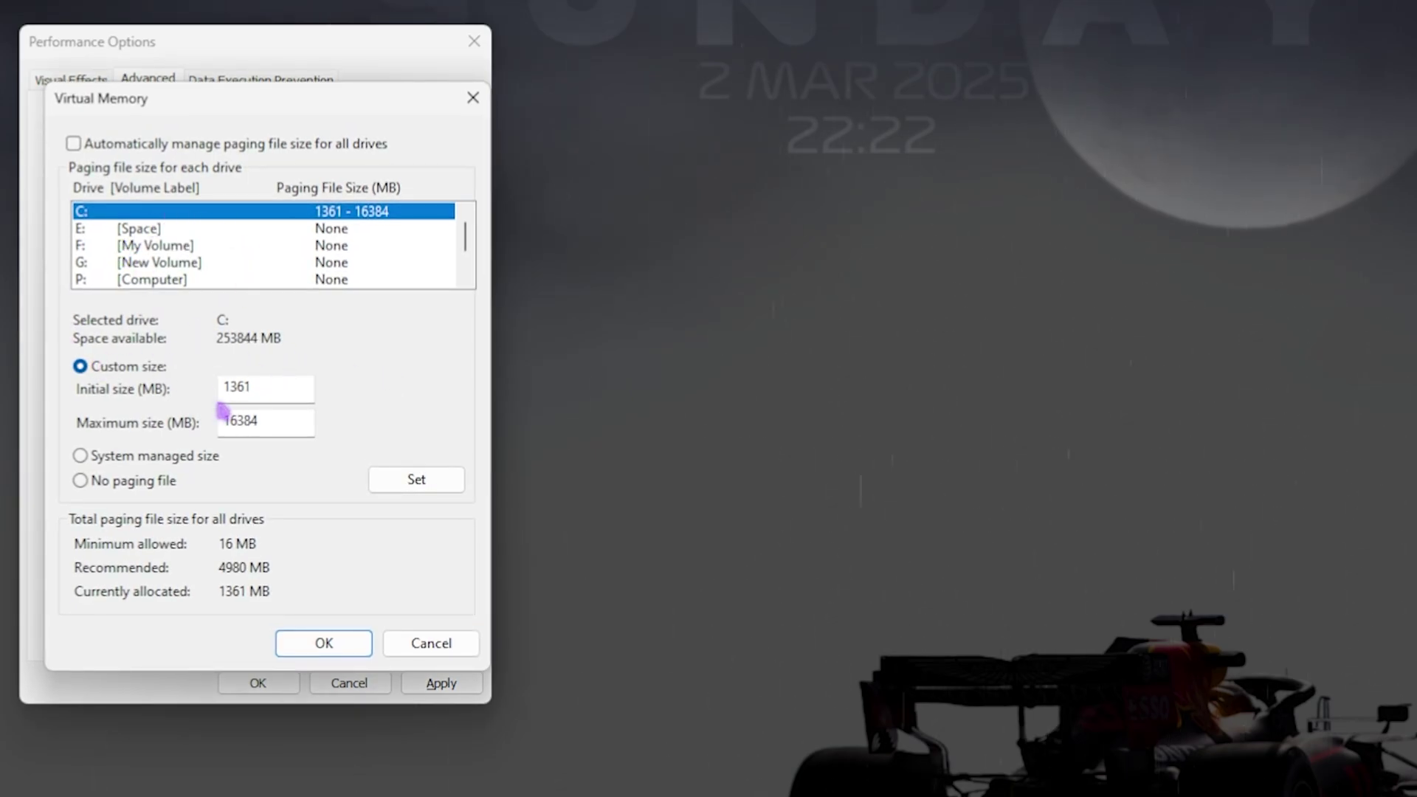
{"action": "double_click", "coordinate": [281, 393]}
{"action": "left_click", "coordinate": [286, 391]}
Open Calculator and place its window beside the Virtual Memory dialog.
{"action": "key", "text": "super"}
{"action": "type", "text": "cal"}
{"action": "key", "text": "Return"}
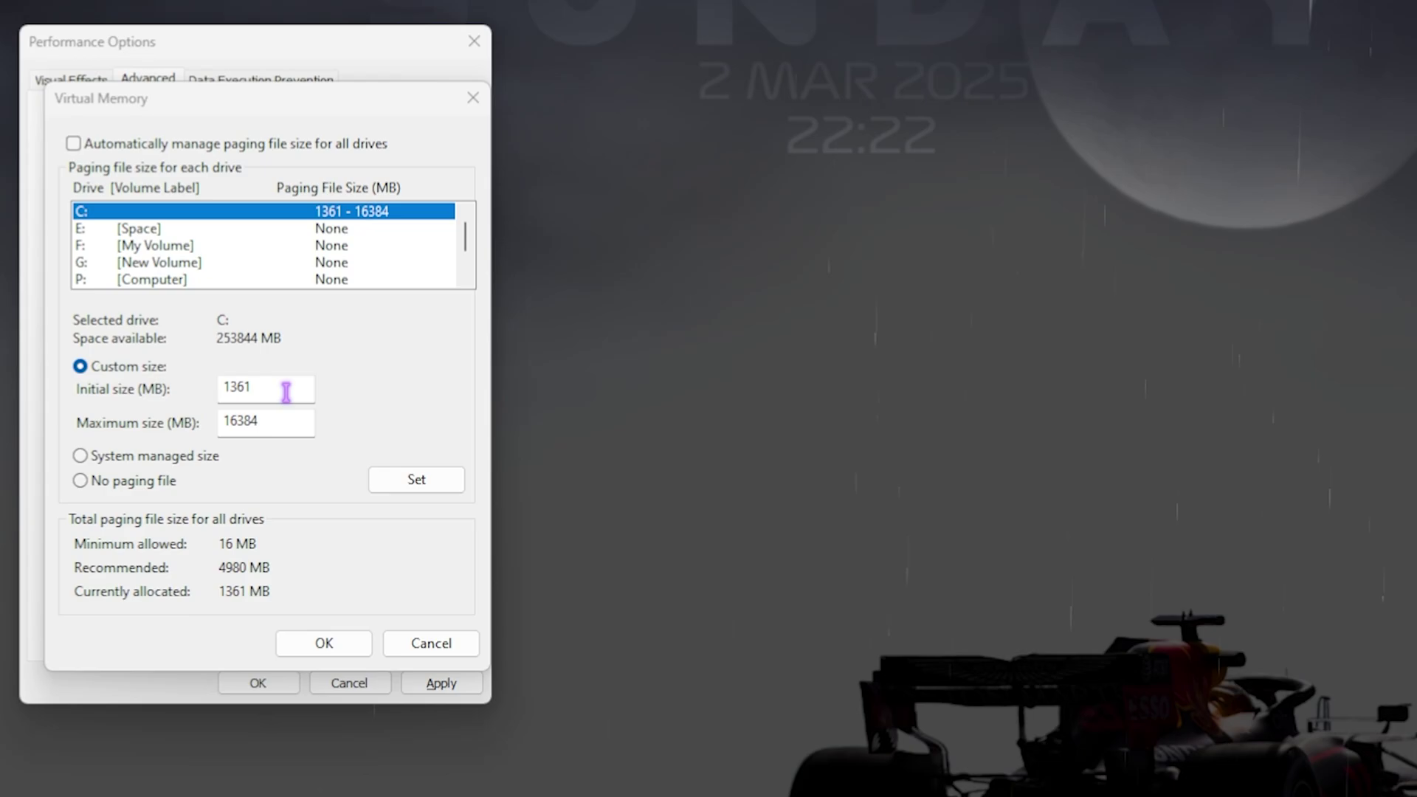
{"action": "left_click_drag", "start_coordinate": [745, 82], "coordinate": [695, 50]}
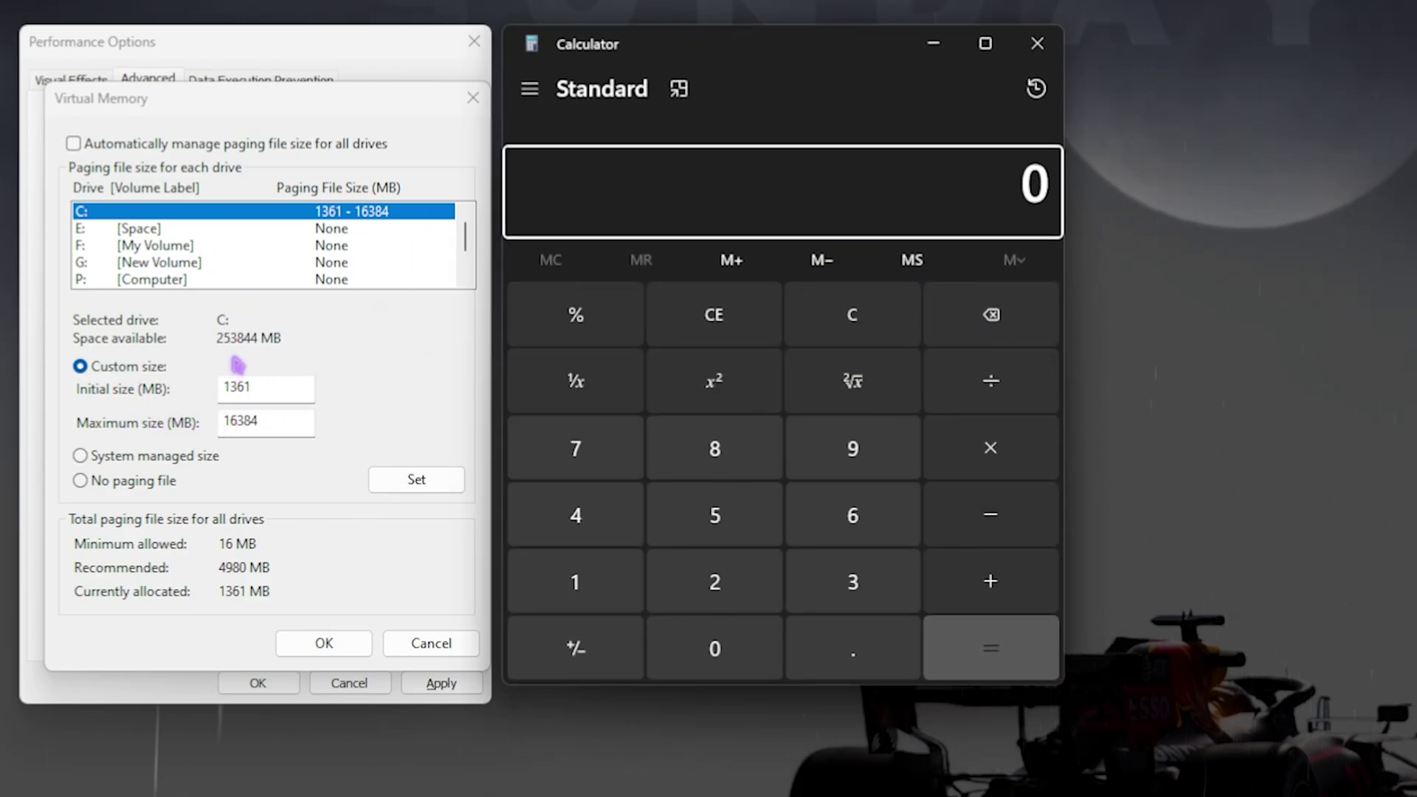
Open System Information and check the installed physical memory (RAM).
{"action": "key", "text": "super"}
{"action": "type", "text": "system information"}
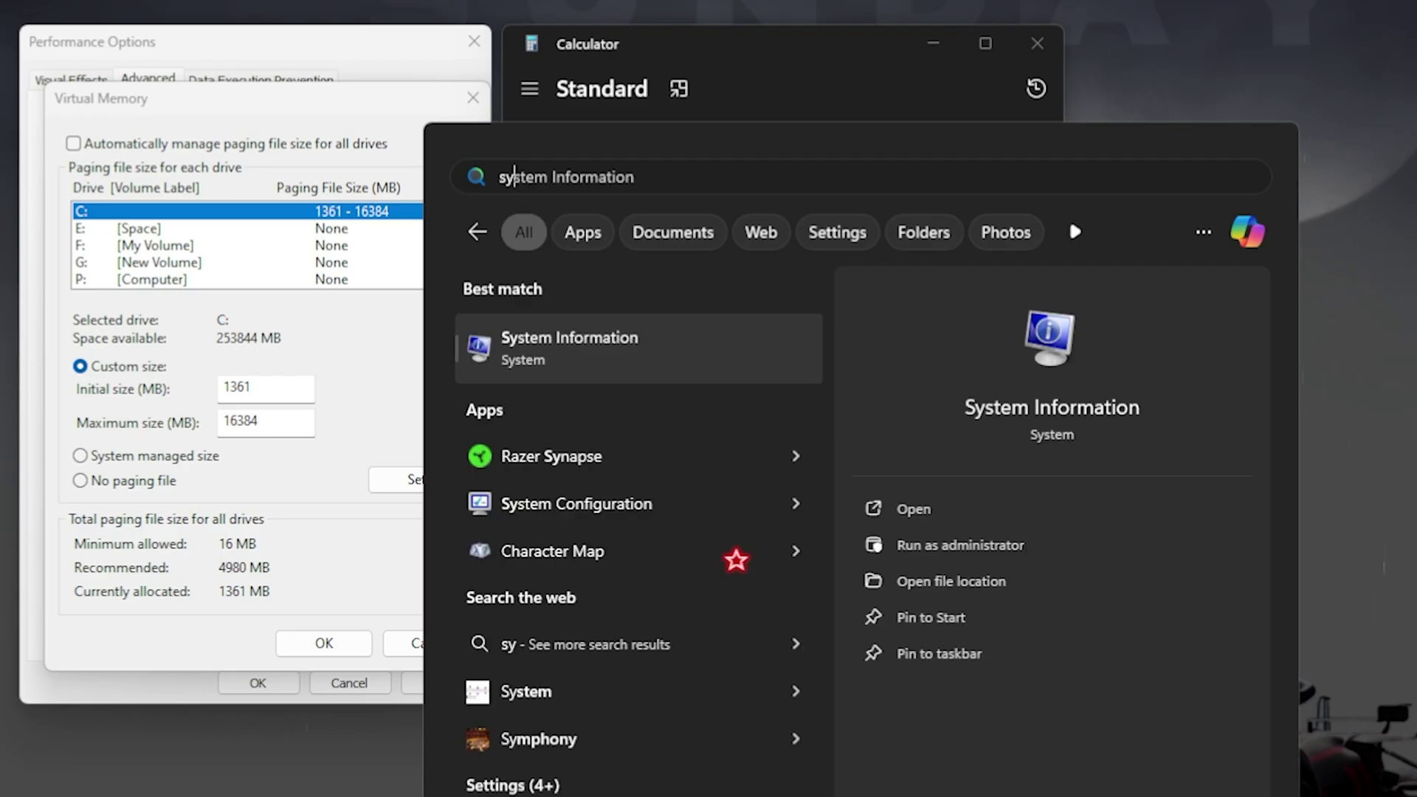
{"action": "key", "text": "Return"}
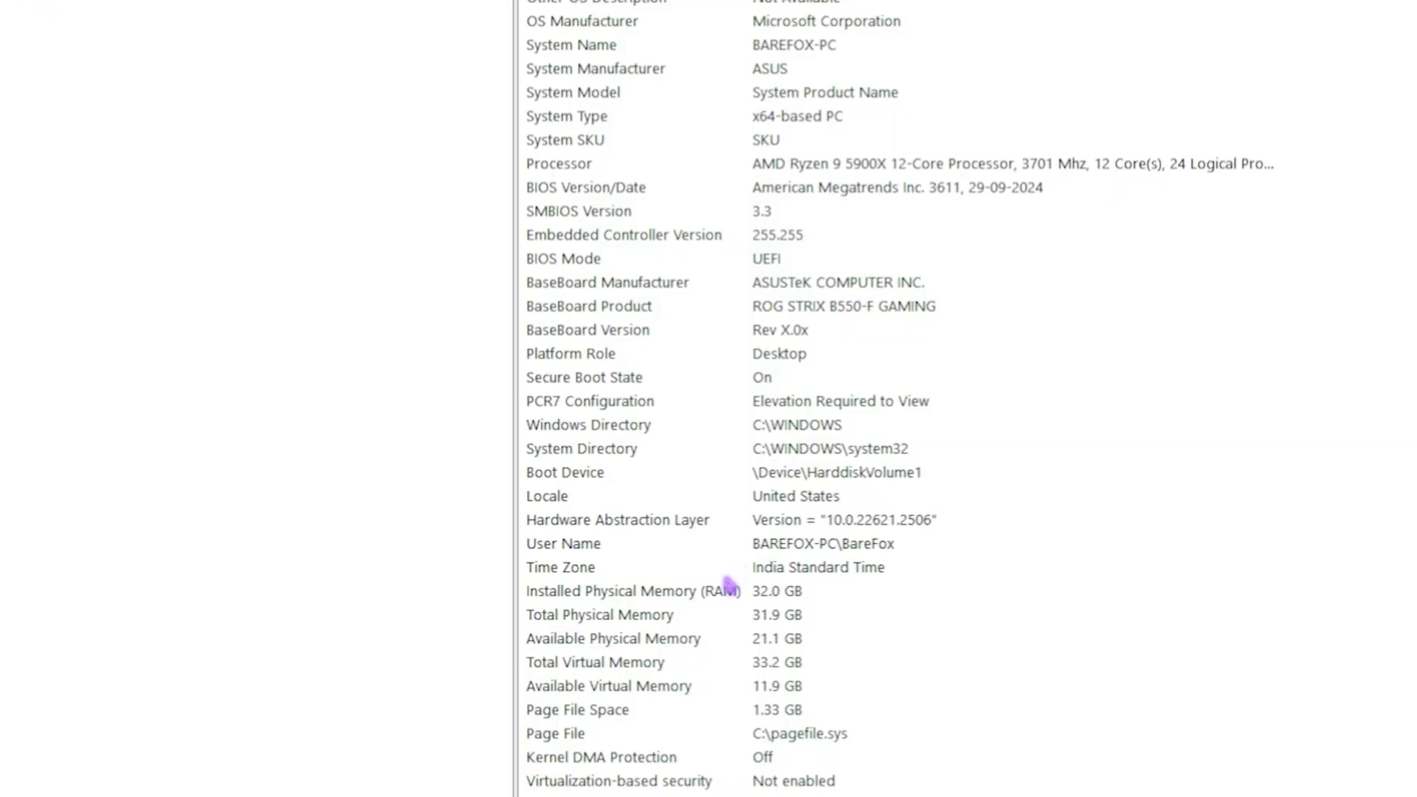
{"action": "left_click", "coordinate": [728, 587]}
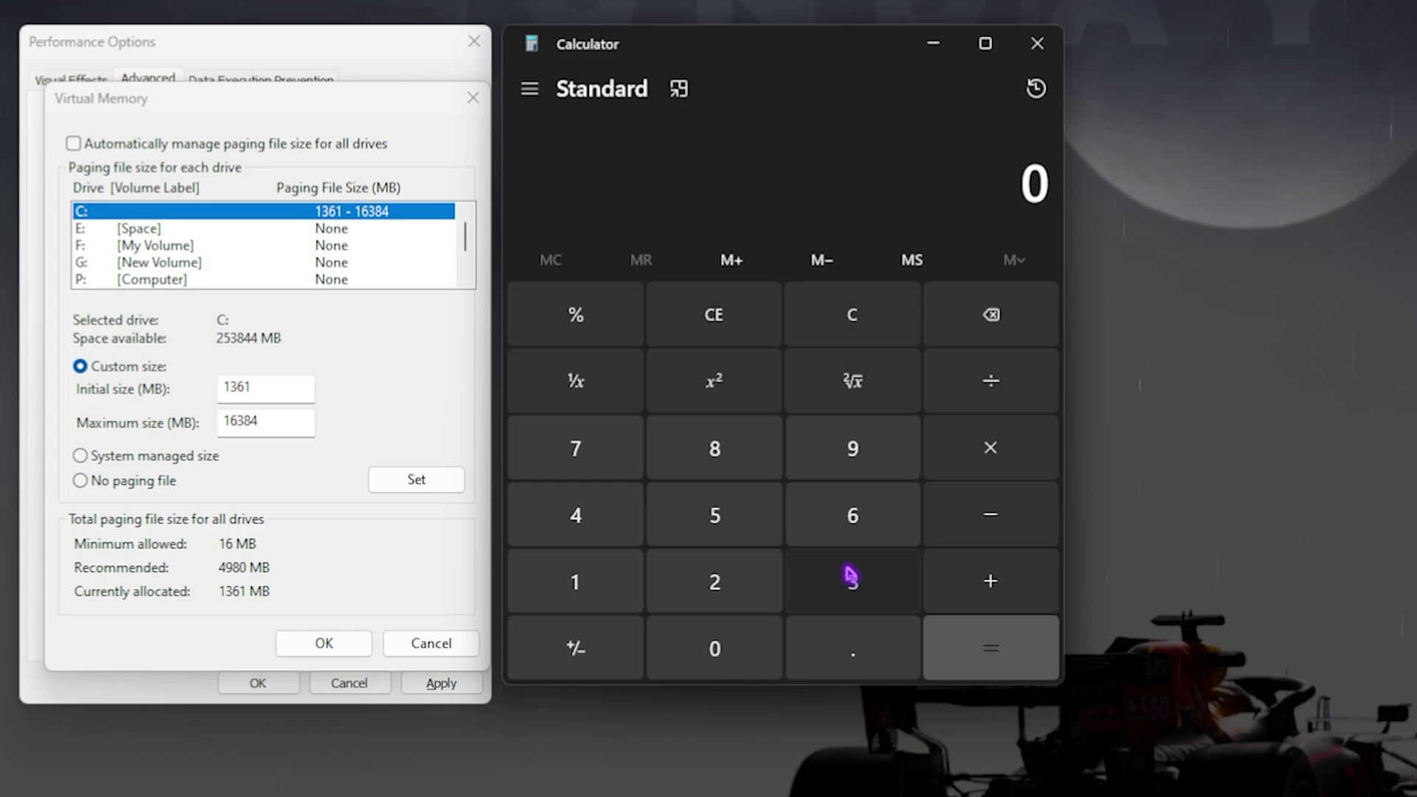
Divide the 32 GB of installed RAM by 2 in Calculator.
{"action": "left_click", "coordinate": [853, 582]}
{"action": "left_click", "coordinate": [714, 581]}
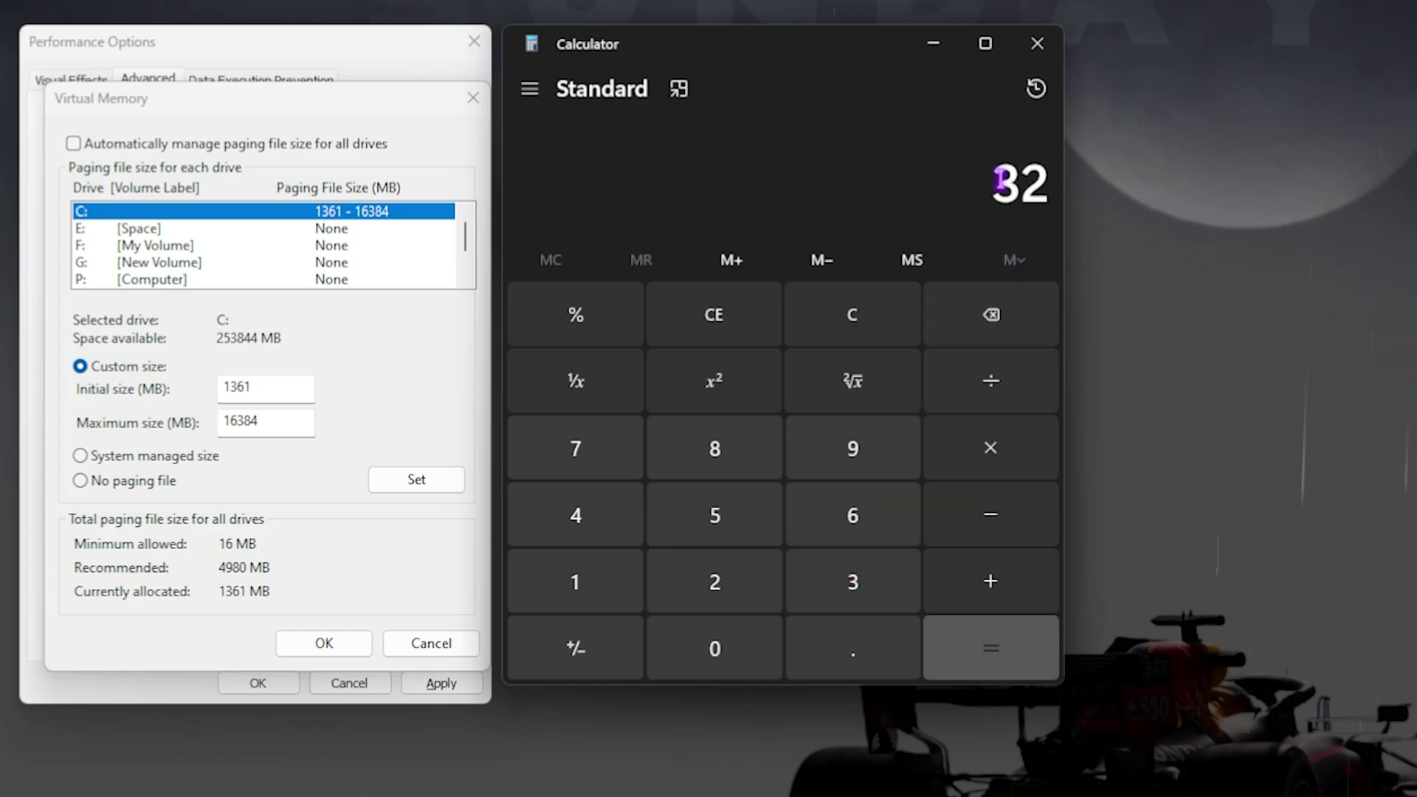
{"action": "left_click", "coordinate": [959, 384]}
{"action": "left_click", "coordinate": [714, 582]}
{"action": "left_click", "coordinate": [991, 649]}
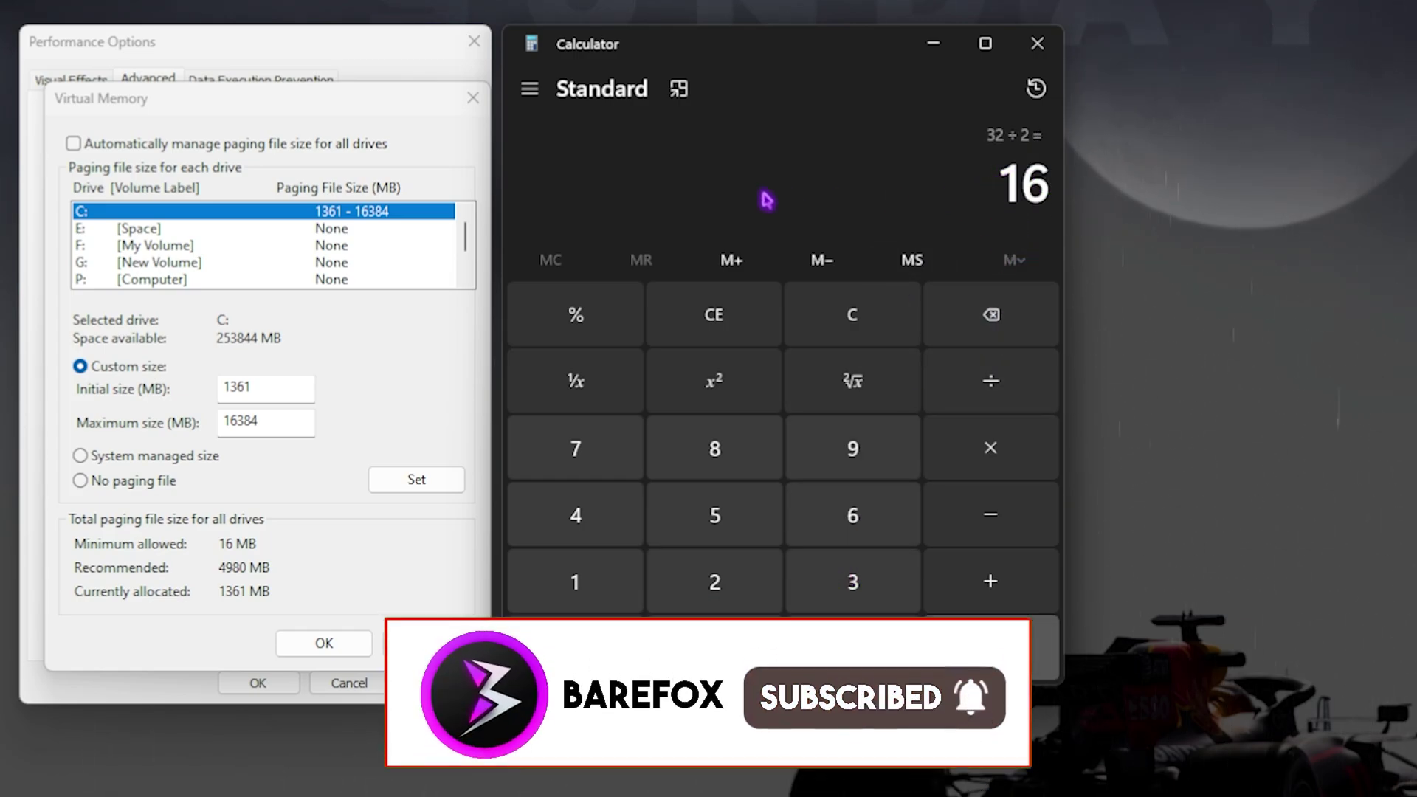
Multiply the halved RAM amount by 1024 to convert it to megabytes.
{"action": "left_click", "coordinate": [931, 447]}
{"action": "left_click", "coordinate": [575, 582]}
{"action": "left_click", "coordinate": [714, 648]}
{"action": "left_click", "coordinate": [715, 582]}
{"action": "left_click", "coordinate": [575, 515]}
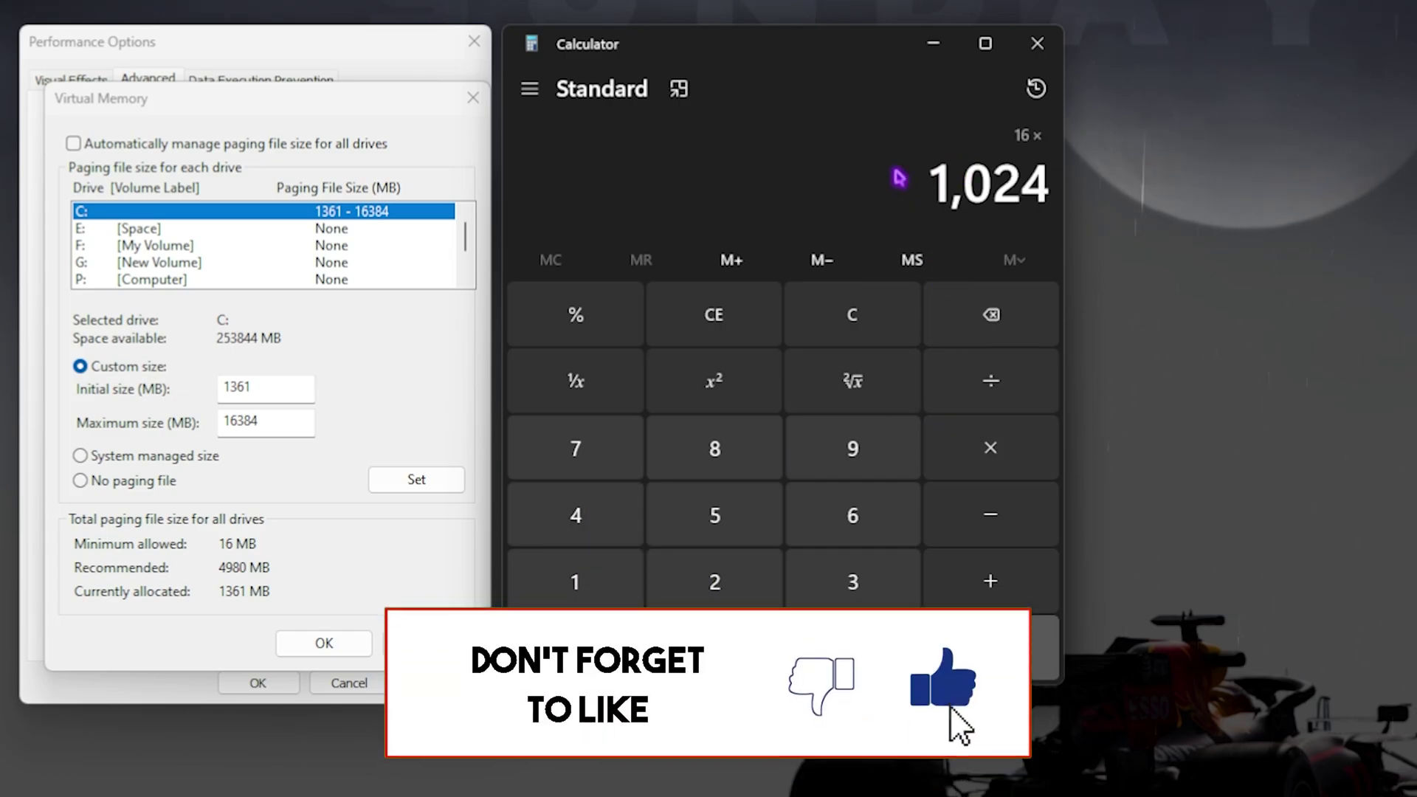
{"action": "left_click", "coordinate": [995, 653]}
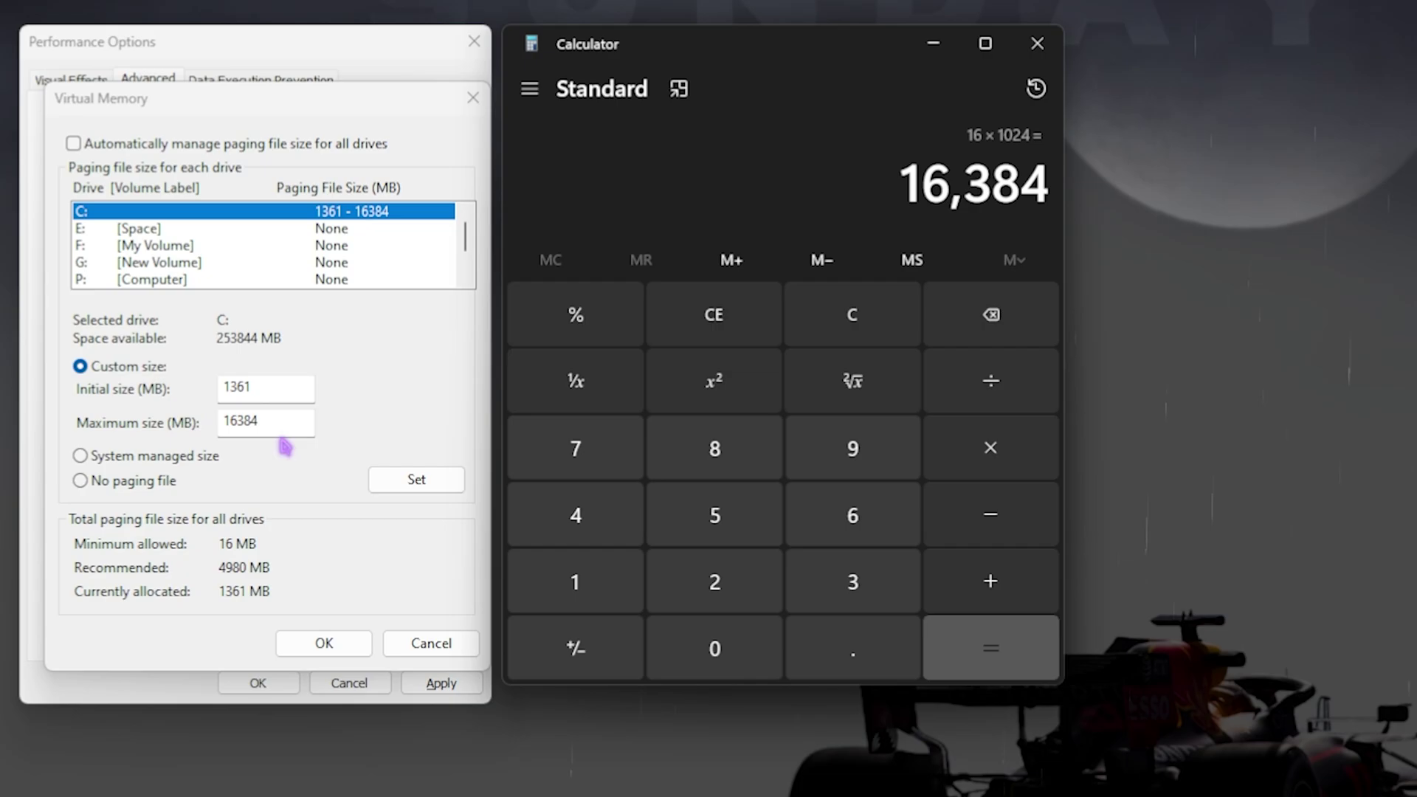
Close Calculator and apply drive C's custom paging file with a maximum size of 16384 MB.
{"action": "left_click_drag", "start_coordinate": [275, 422], "coordinate": [171, 417]}
{"action": "left_click", "coordinate": [254, 424]}
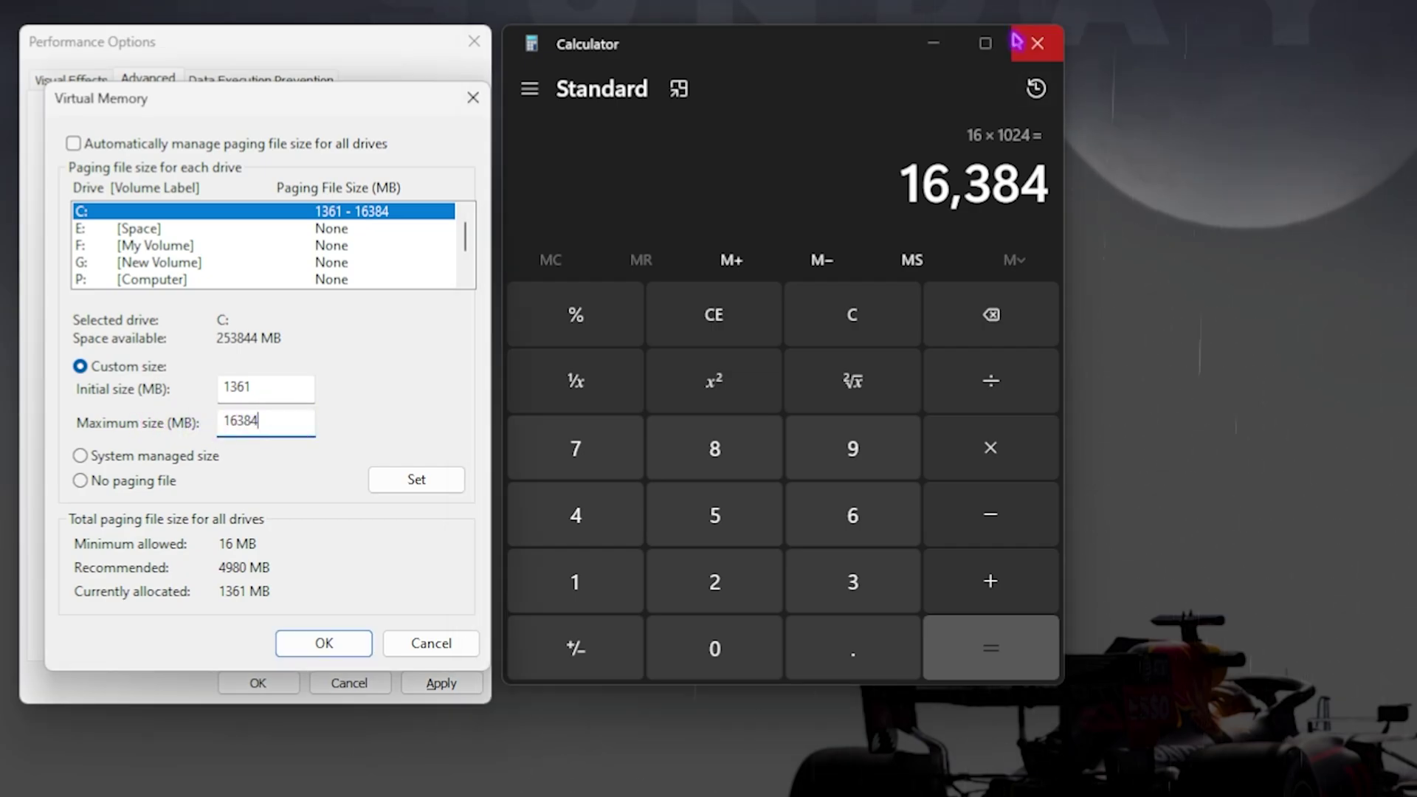
{"action": "left_click", "coordinate": [1037, 42]}
{"action": "left_click", "coordinate": [417, 481]}
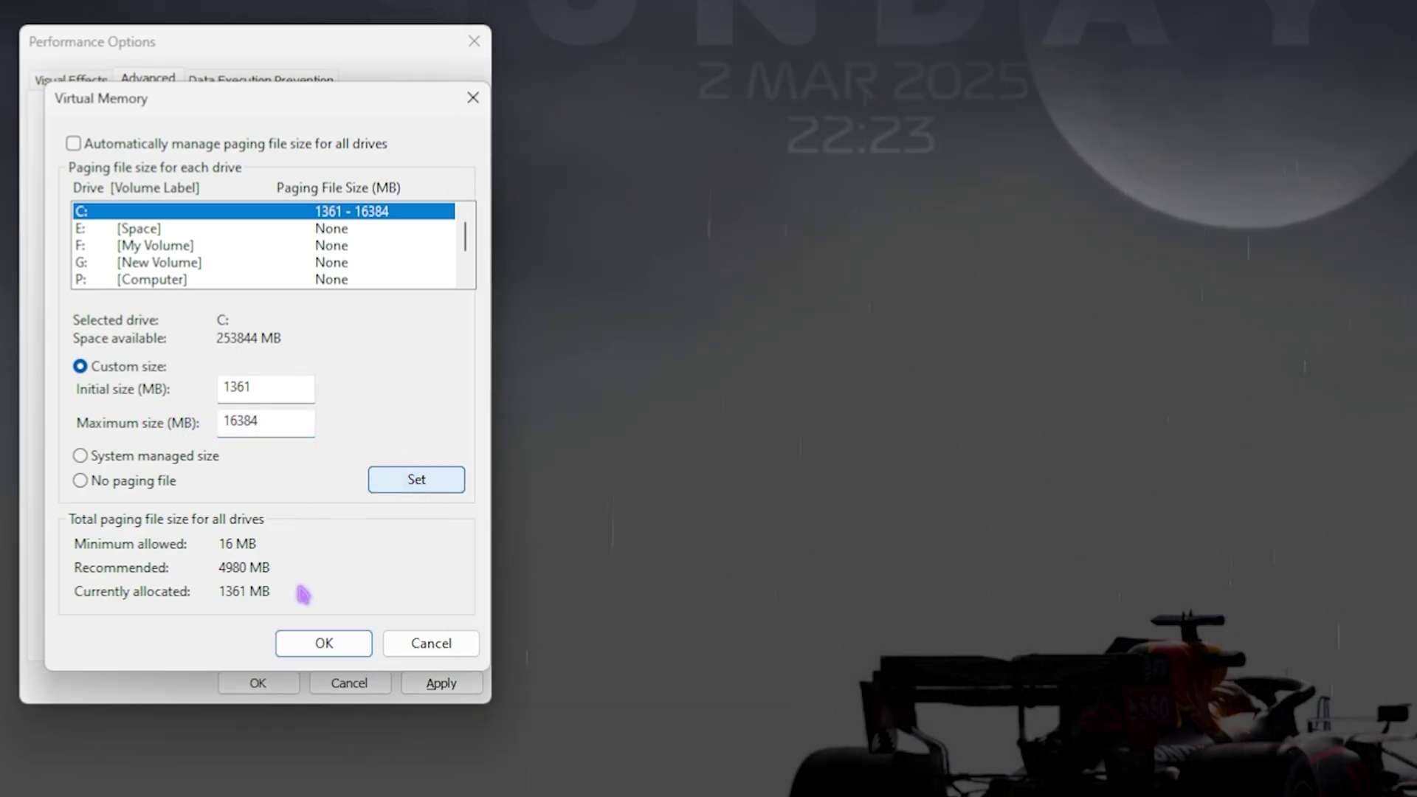
{"action": "left_click", "coordinate": [324, 645]}
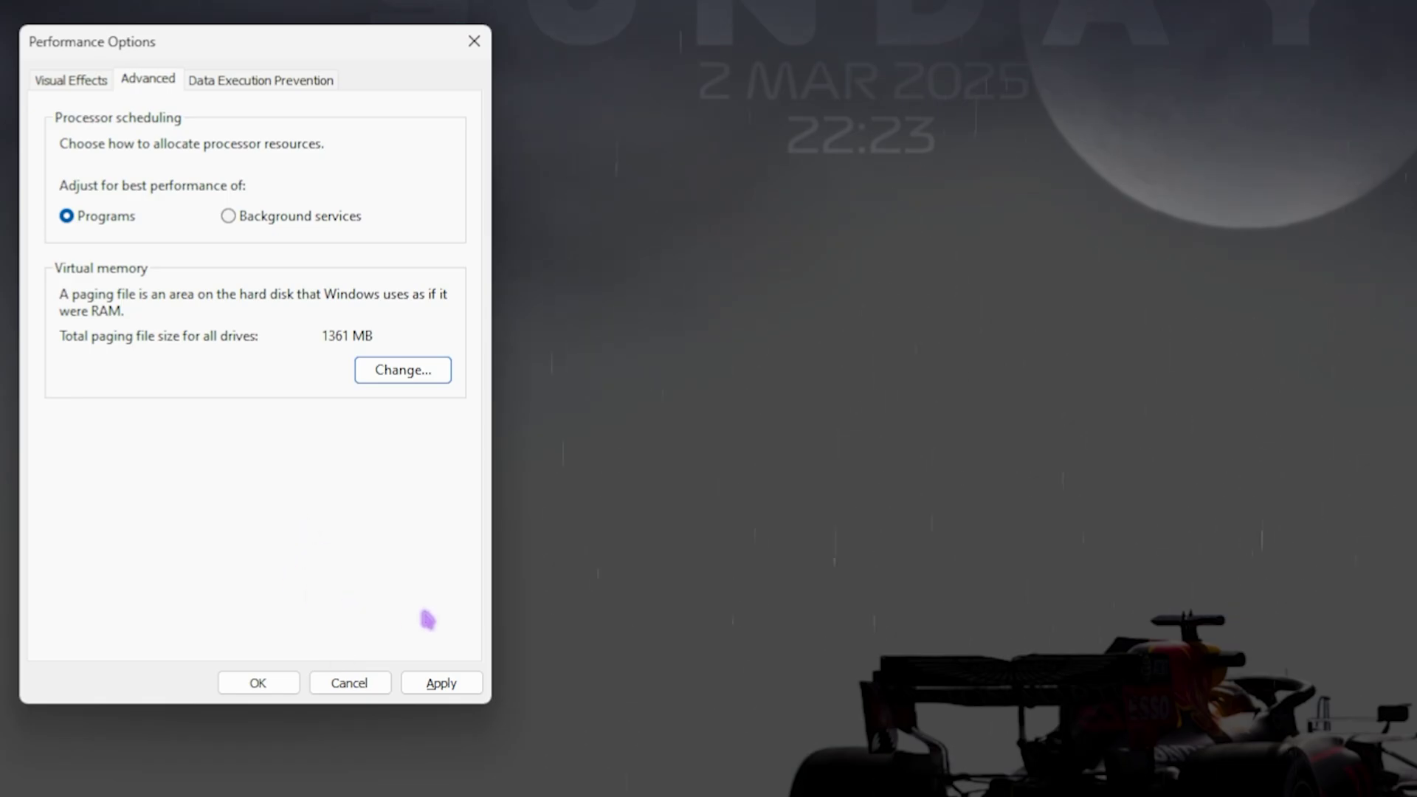
{"action": "left_click", "coordinate": [446, 683]}
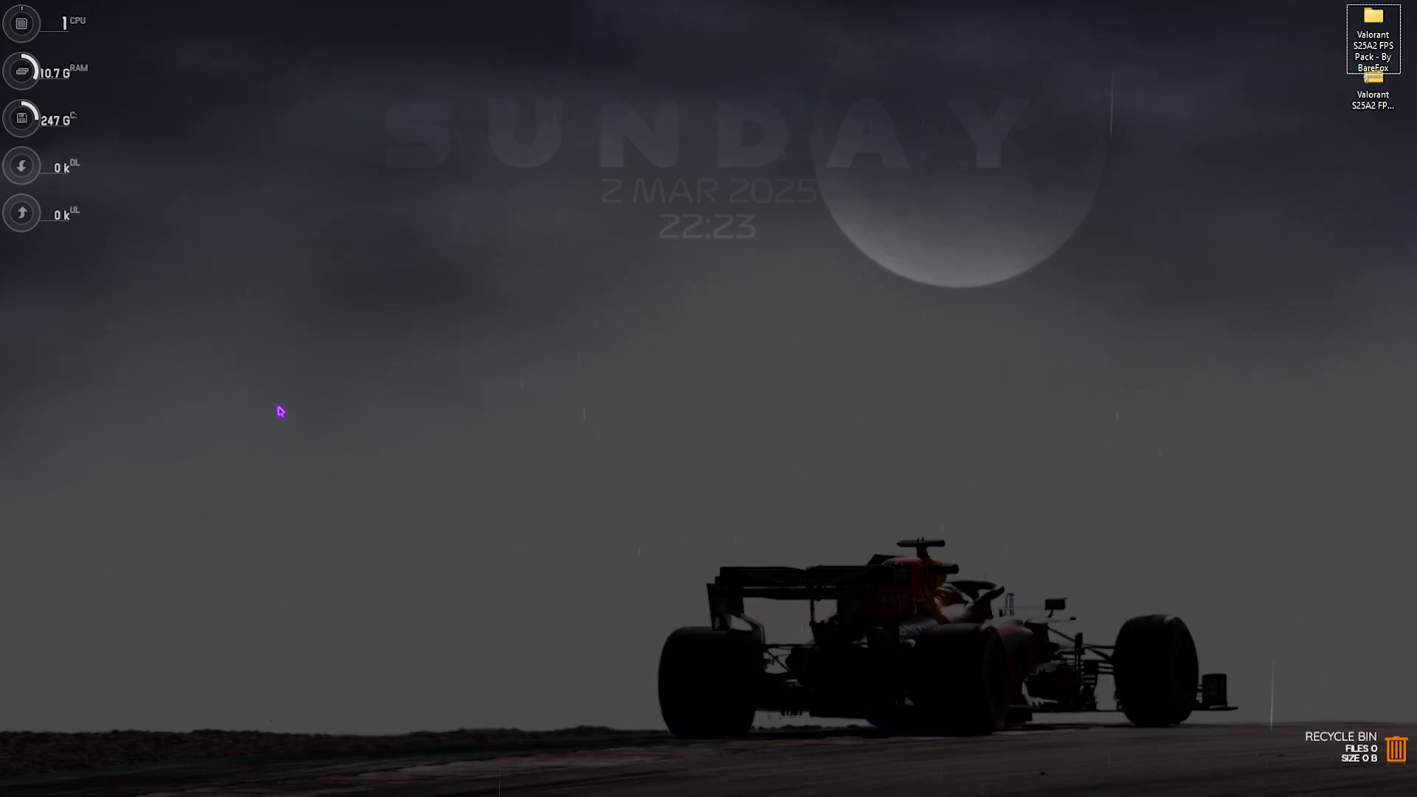
Open Task Manager, maximize it and show the startup apps.
{"action": "key", "text": "ctrl+shift+Escape"}
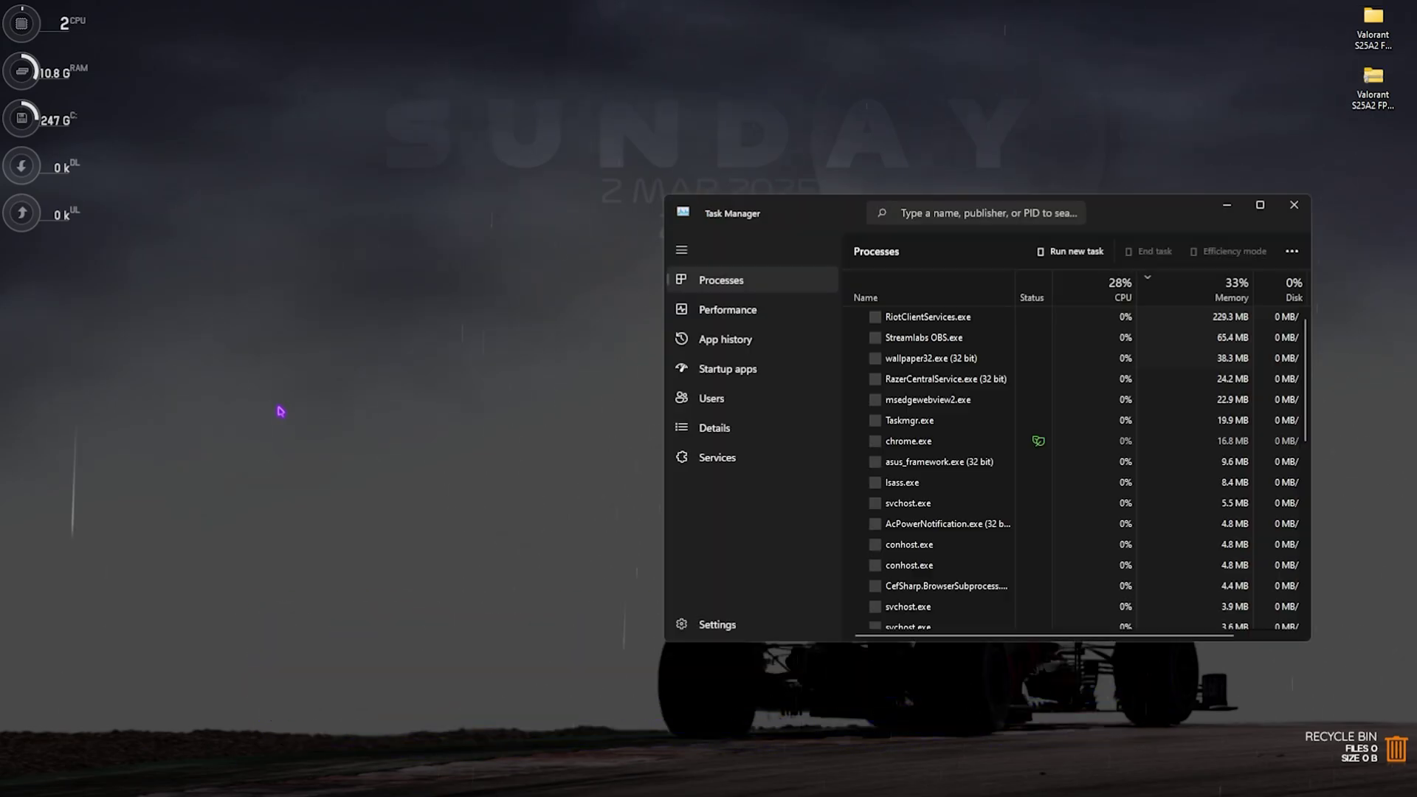
{"action": "left_click_drag", "start_coordinate": [822, 202], "coordinate": [544, 167]}
{"action": "left_click", "coordinate": [980, 152]}
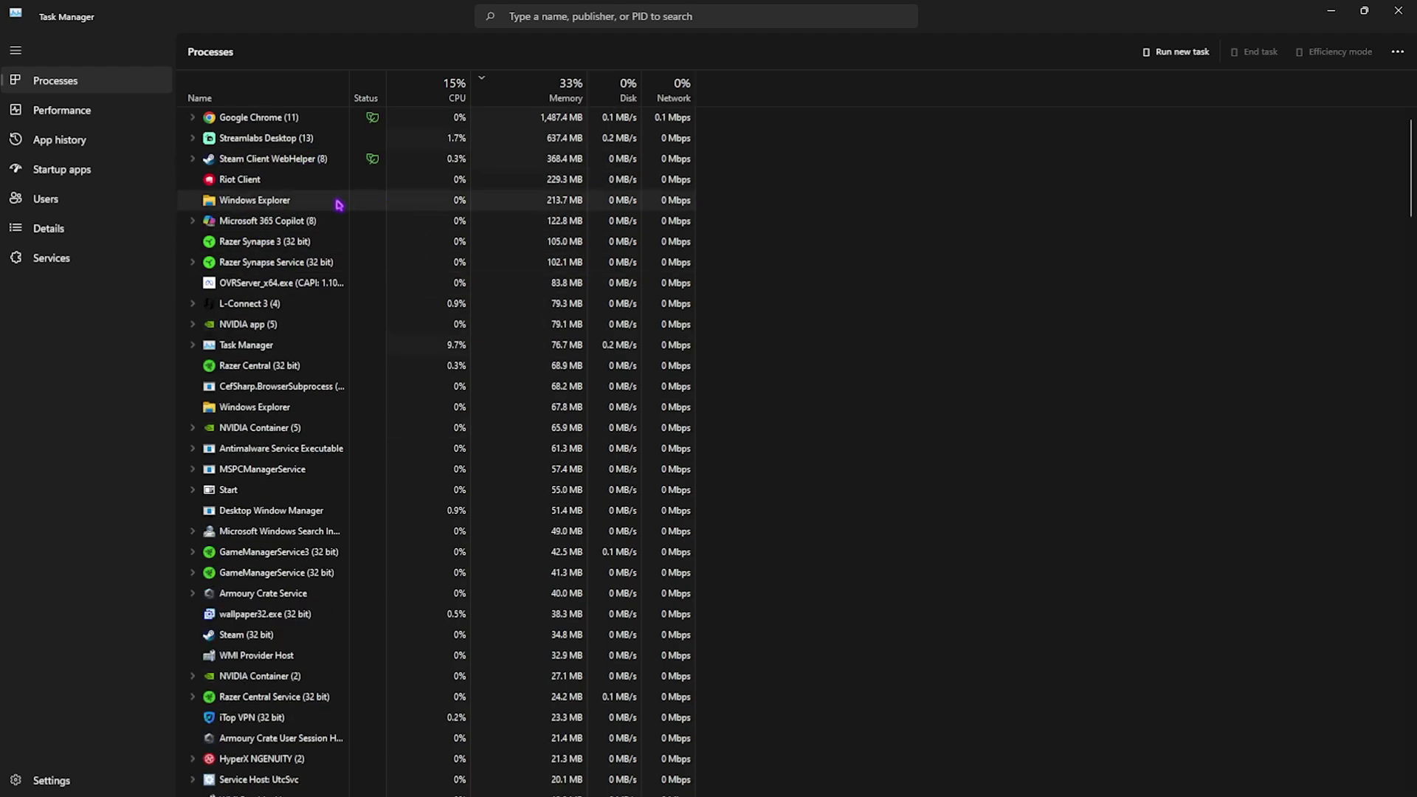
{"action": "left_click", "coordinate": [65, 169]}
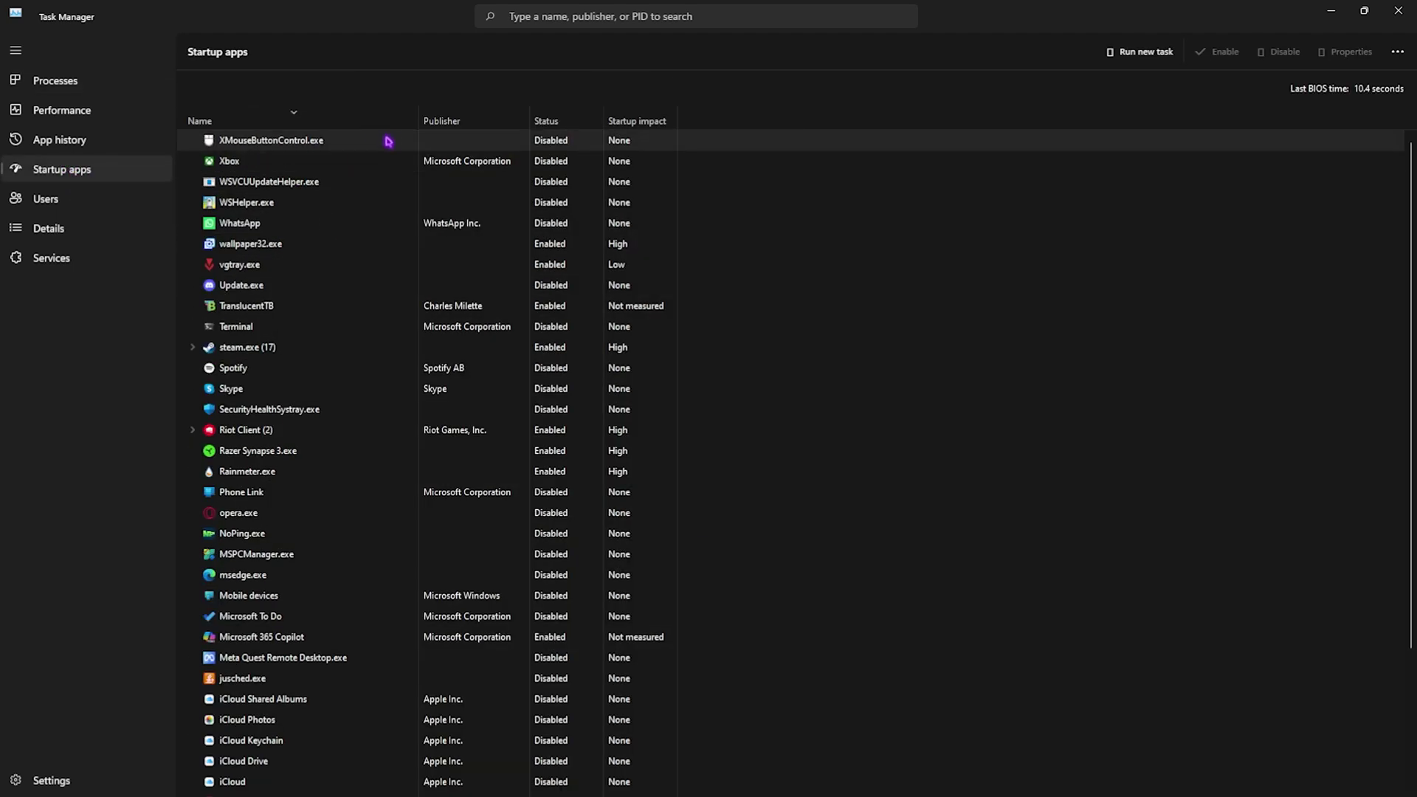
Review the startup apps for unneeded enabled entries and view the actions available for Riot Client.
{"action": "scroll", "coordinate": [437, 332], "scroll_direction": "down", "scroll_amount": 3}
{"action": "scroll", "coordinate": [432, 428], "scroll_direction": "up", "scroll_amount": 3}
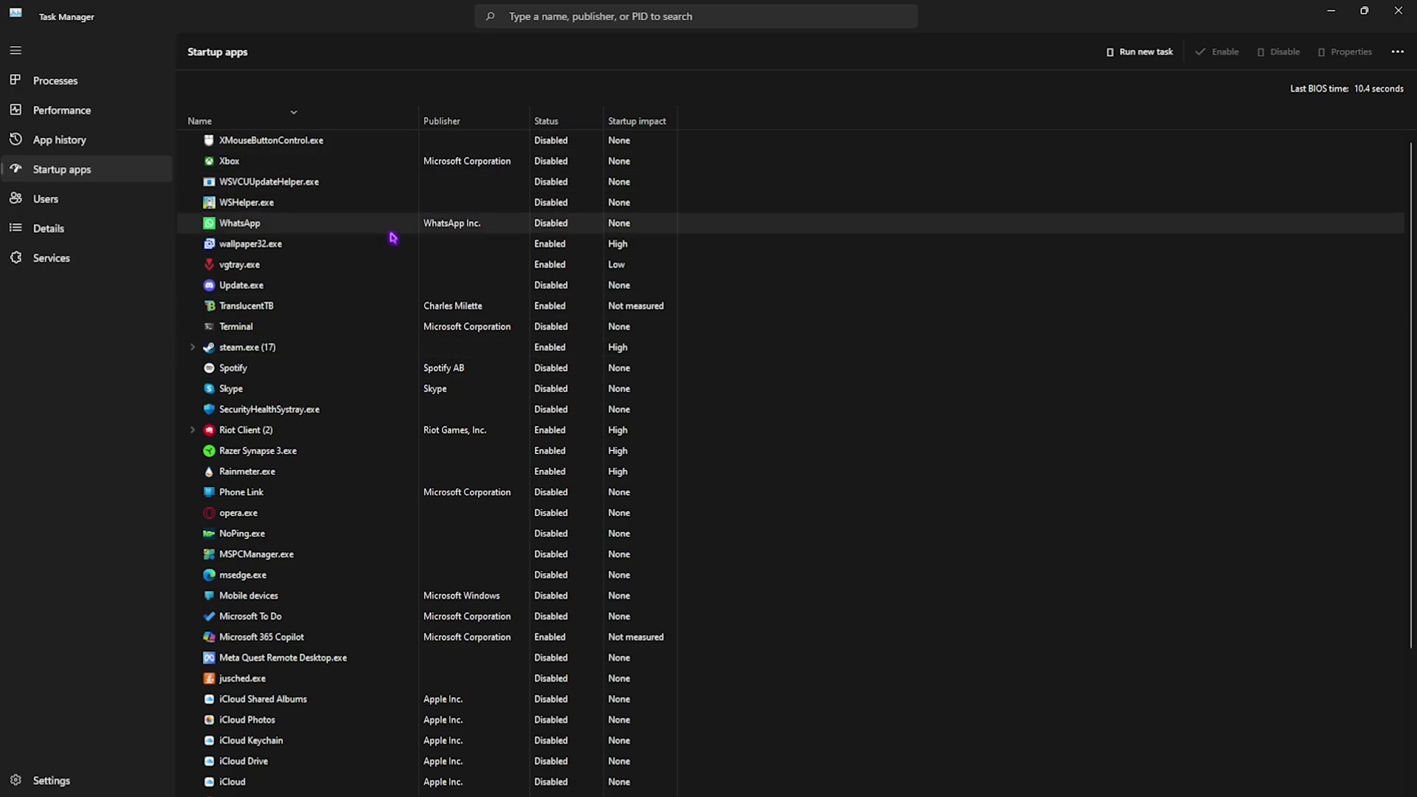
{"action": "scroll", "coordinate": [402, 554], "scroll_direction": "down", "scroll_amount": 2}
{"action": "scroll", "coordinate": [402, 554], "scroll_direction": "down", "scroll_amount": 1}
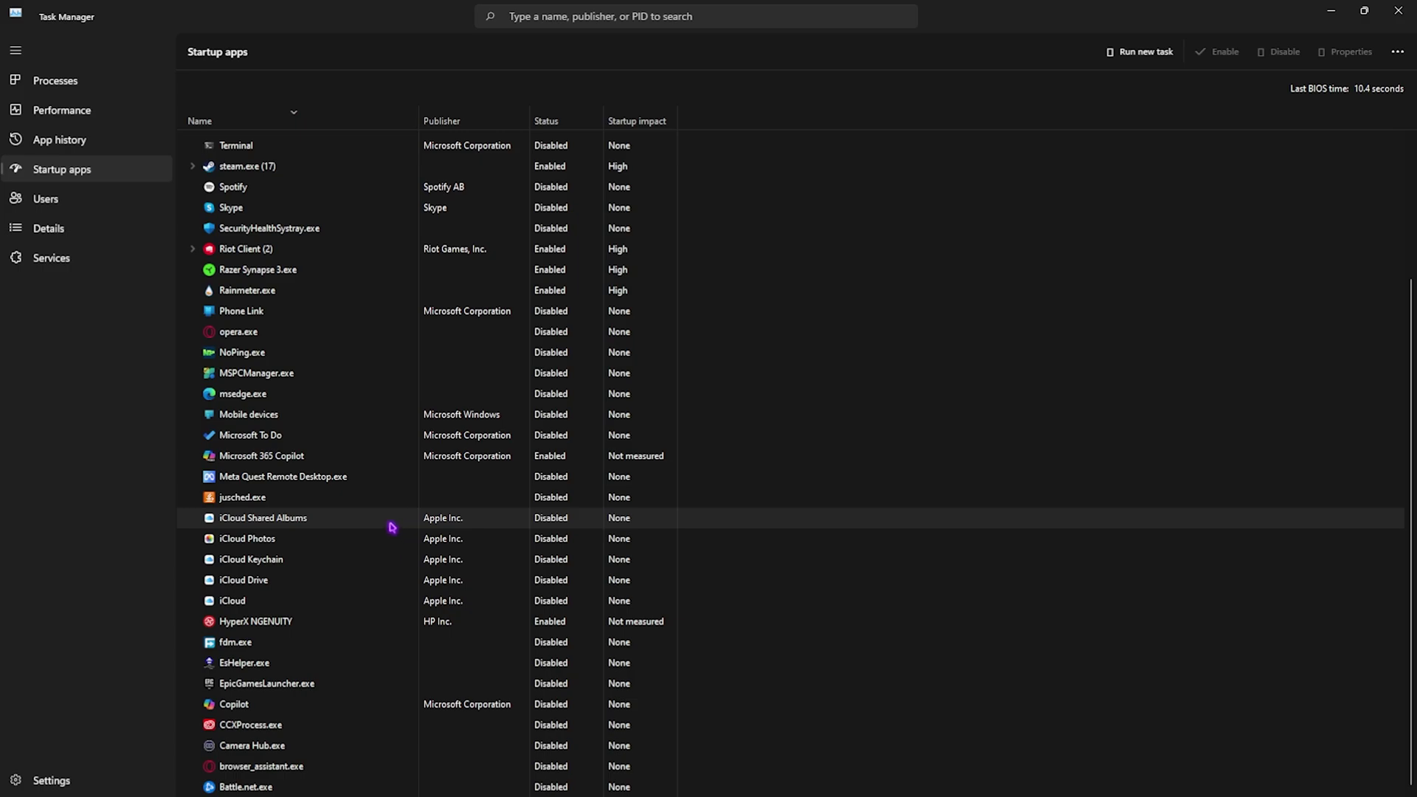
{"action": "scroll", "coordinate": [392, 527], "scroll_direction": "up", "scroll_amount": 3}
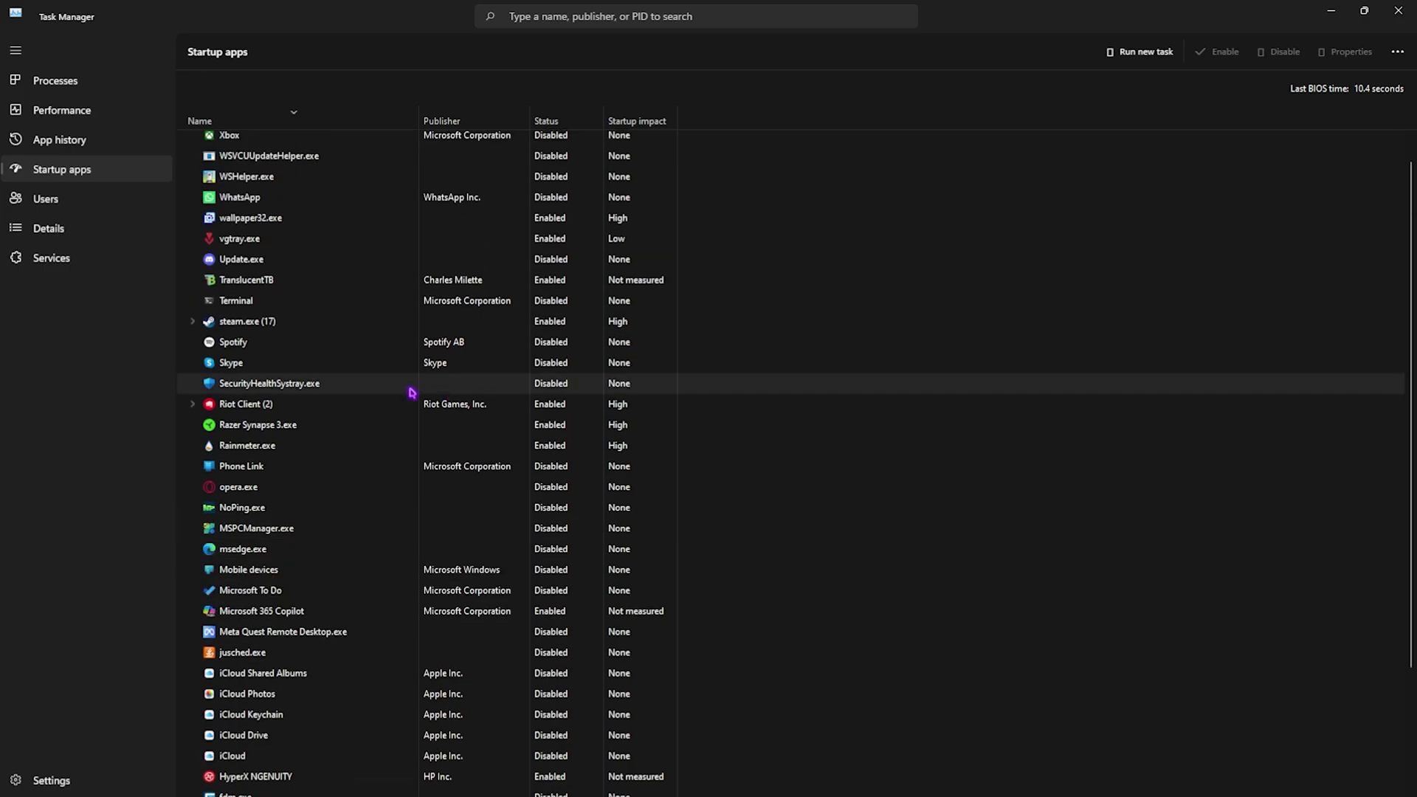
{"action": "left_click", "coordinate": [341, 406]}
{"action": "right_click", "coordinate": [362, 409]}
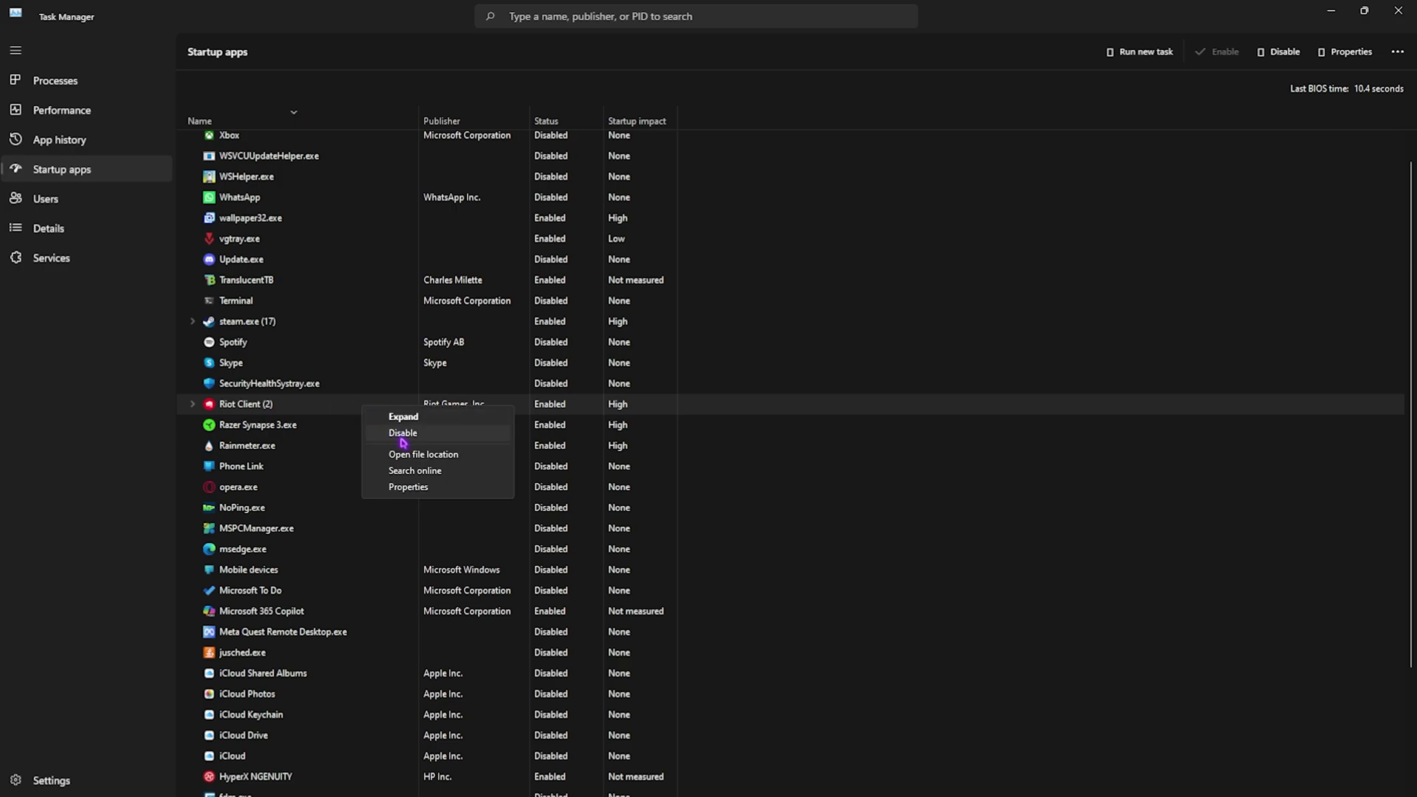
{"action": "scroll", "coordinate": [315, 340], "scroll_direction": "up", "scroll_amount": 1}
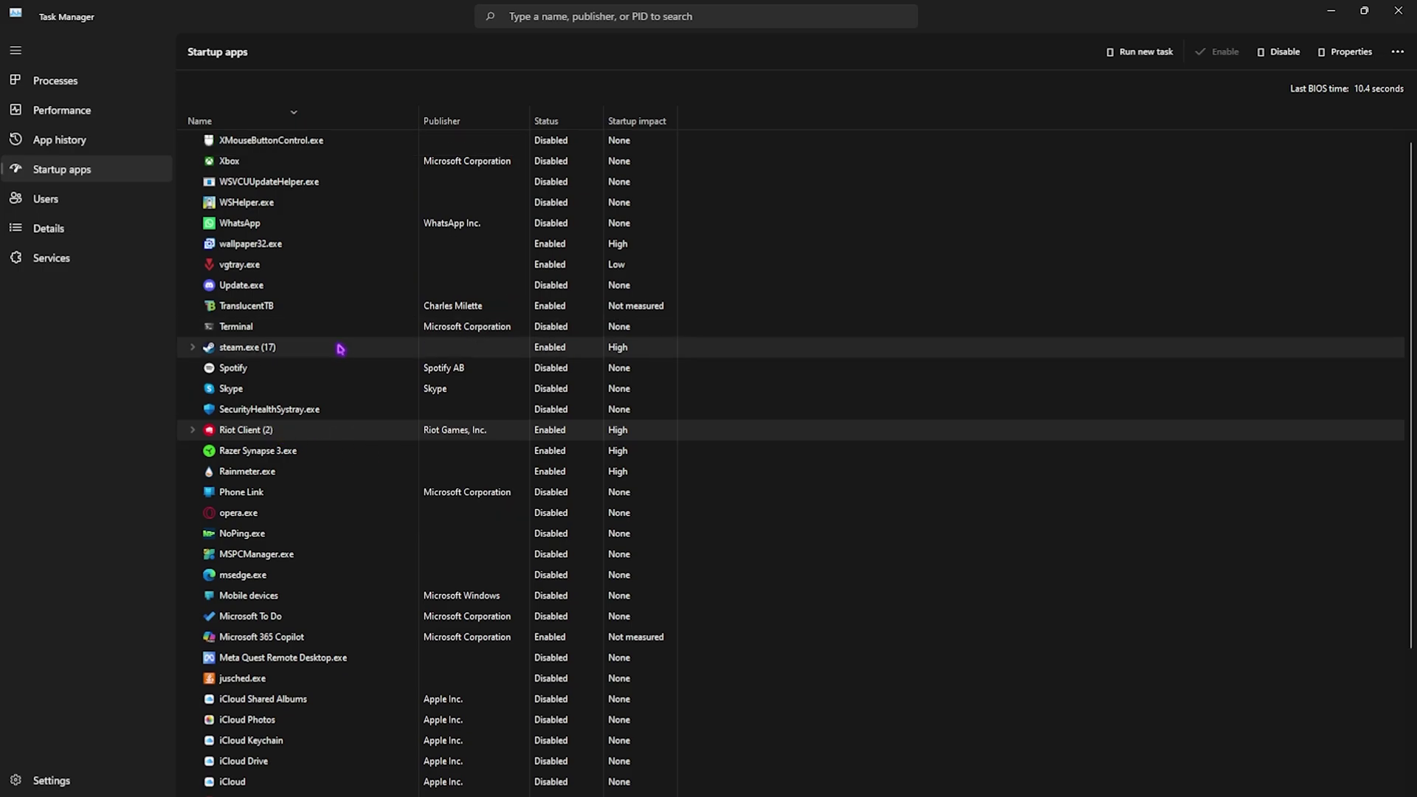
{"action": "left_click", "coordinate": [265, 270]}
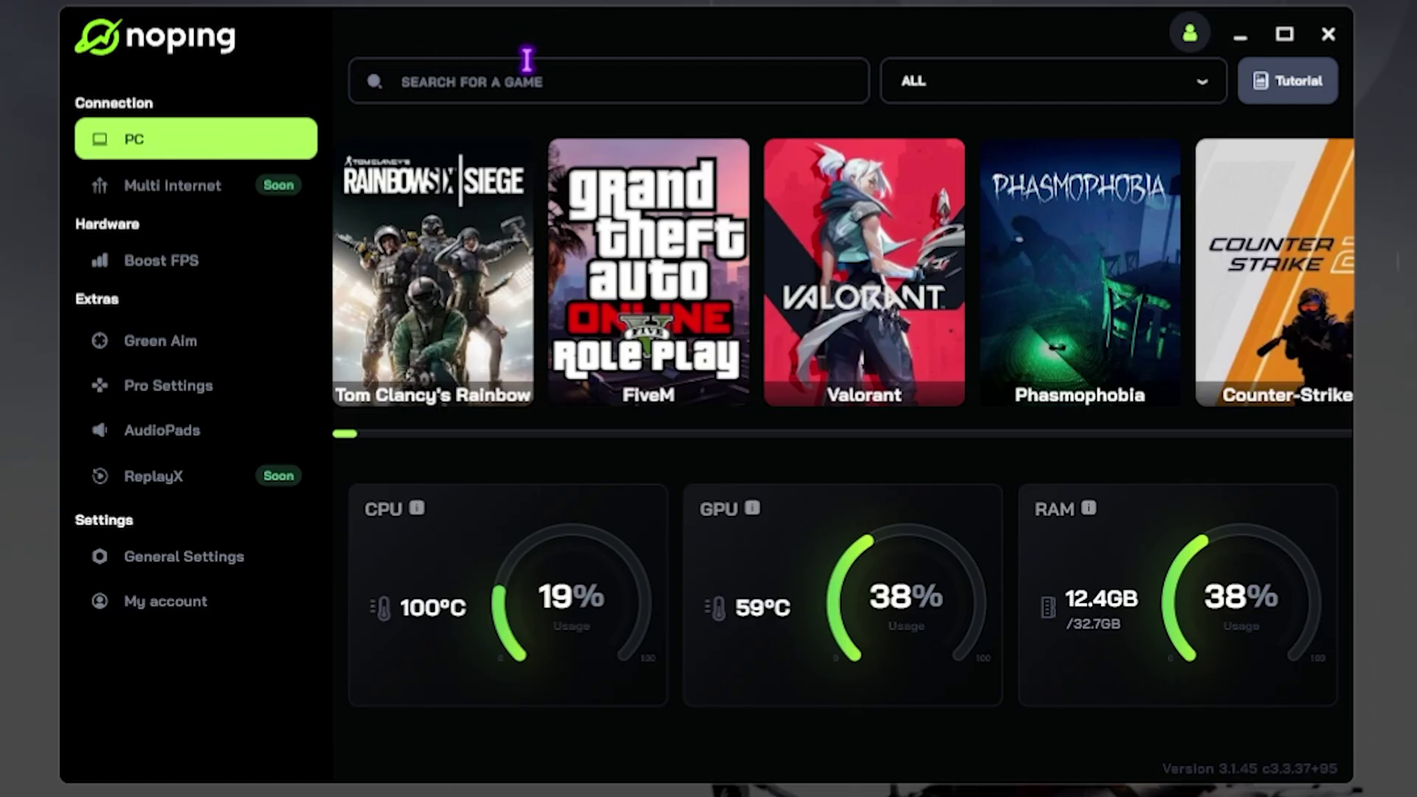
In NoPing, search for "Valor", choose Valorant and manually select Mumbai as the server region.
{"action": "left_click", "coordinate": [511, 89]}
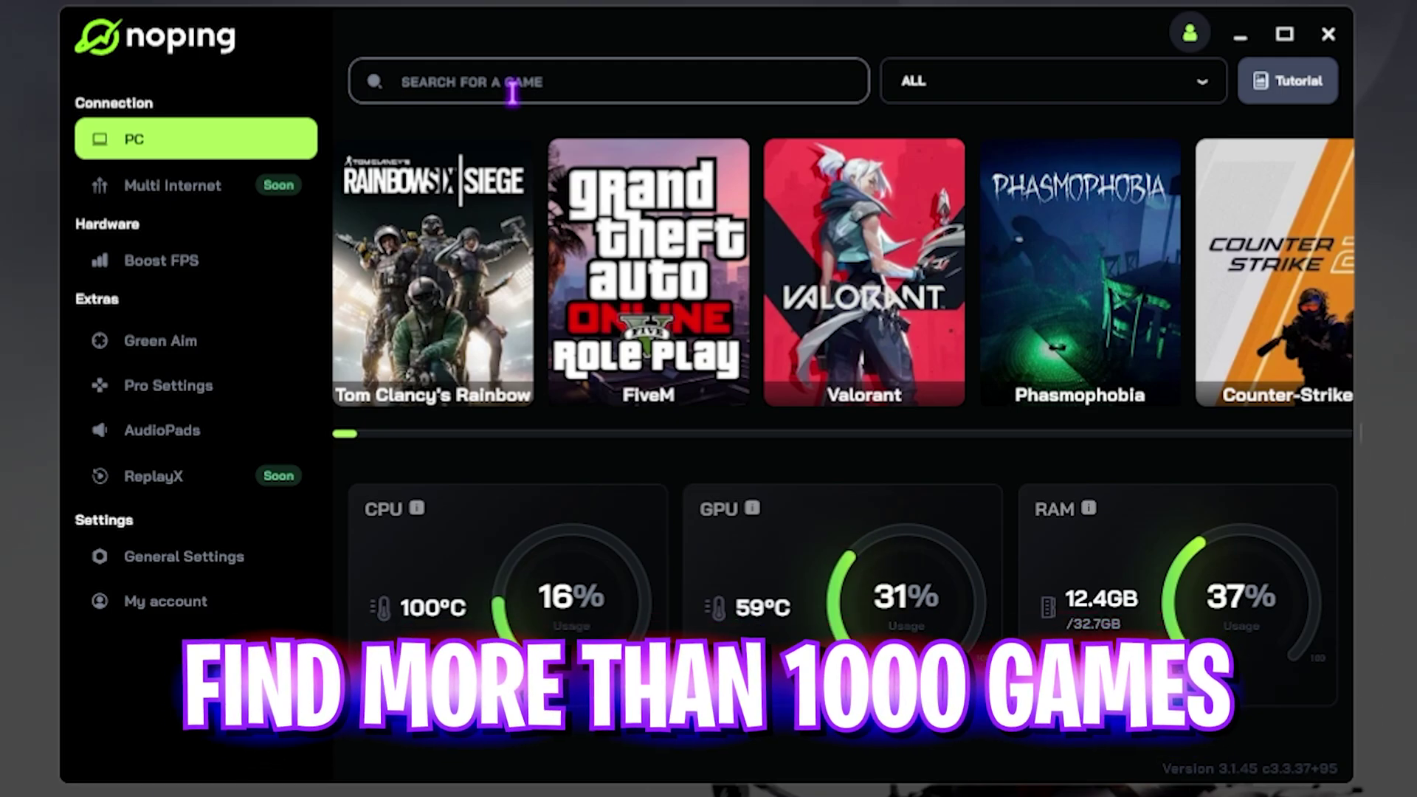
{"action": "type", "text": "Valor"}
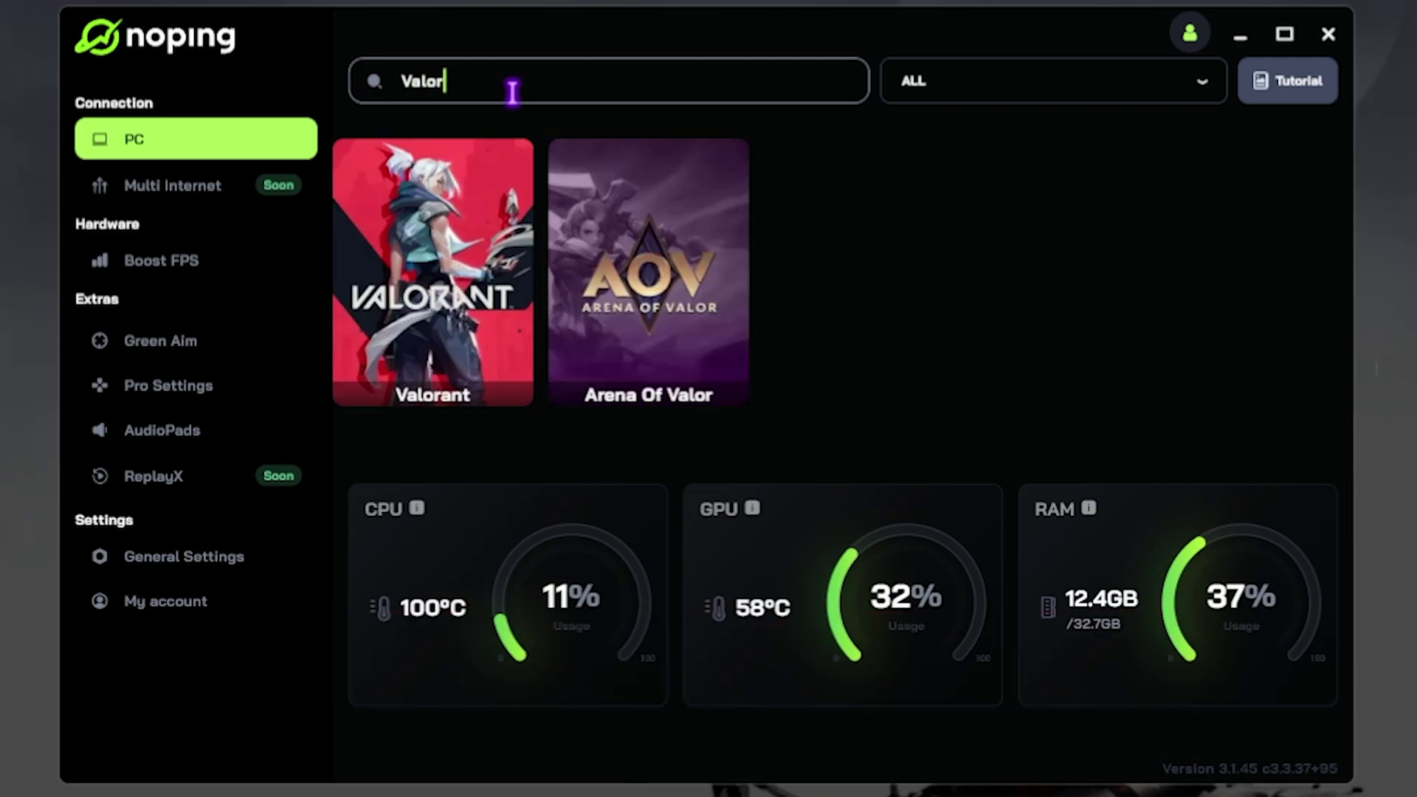
{"action": "left_click", "coordinate": [465, 281]}
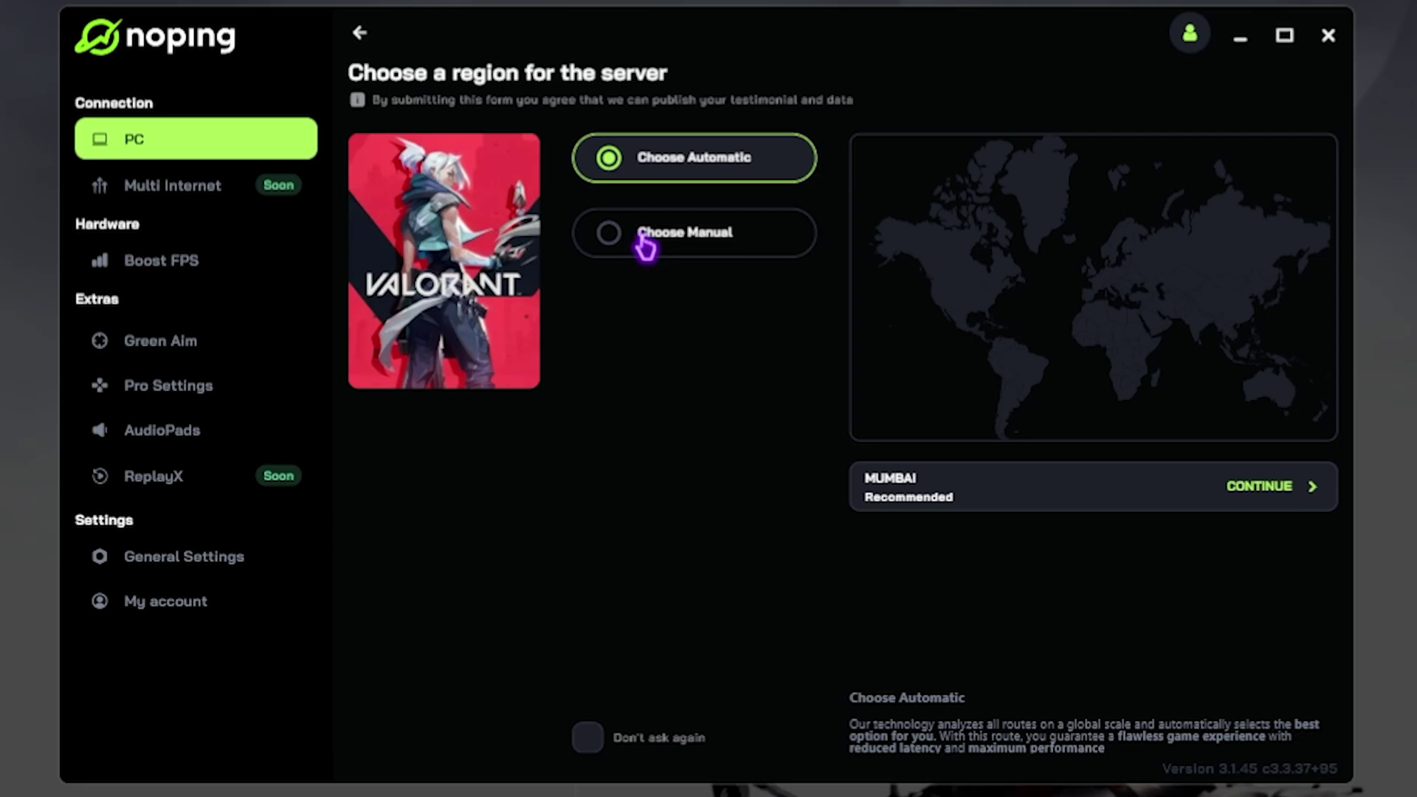
{"action": "left_click", "coordinate": [642, 237]}
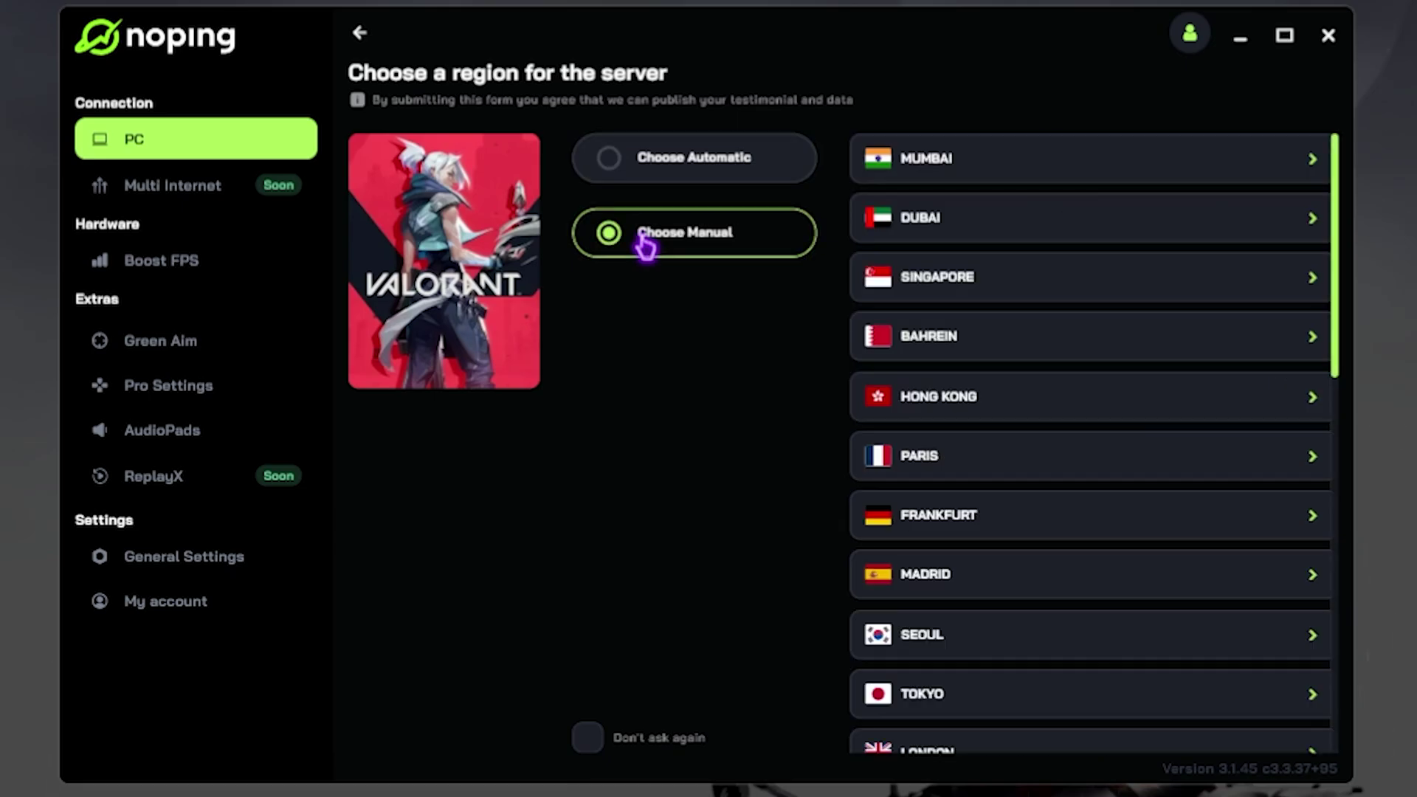
{"action": "left_click", "coordinate": [1010, 156]}
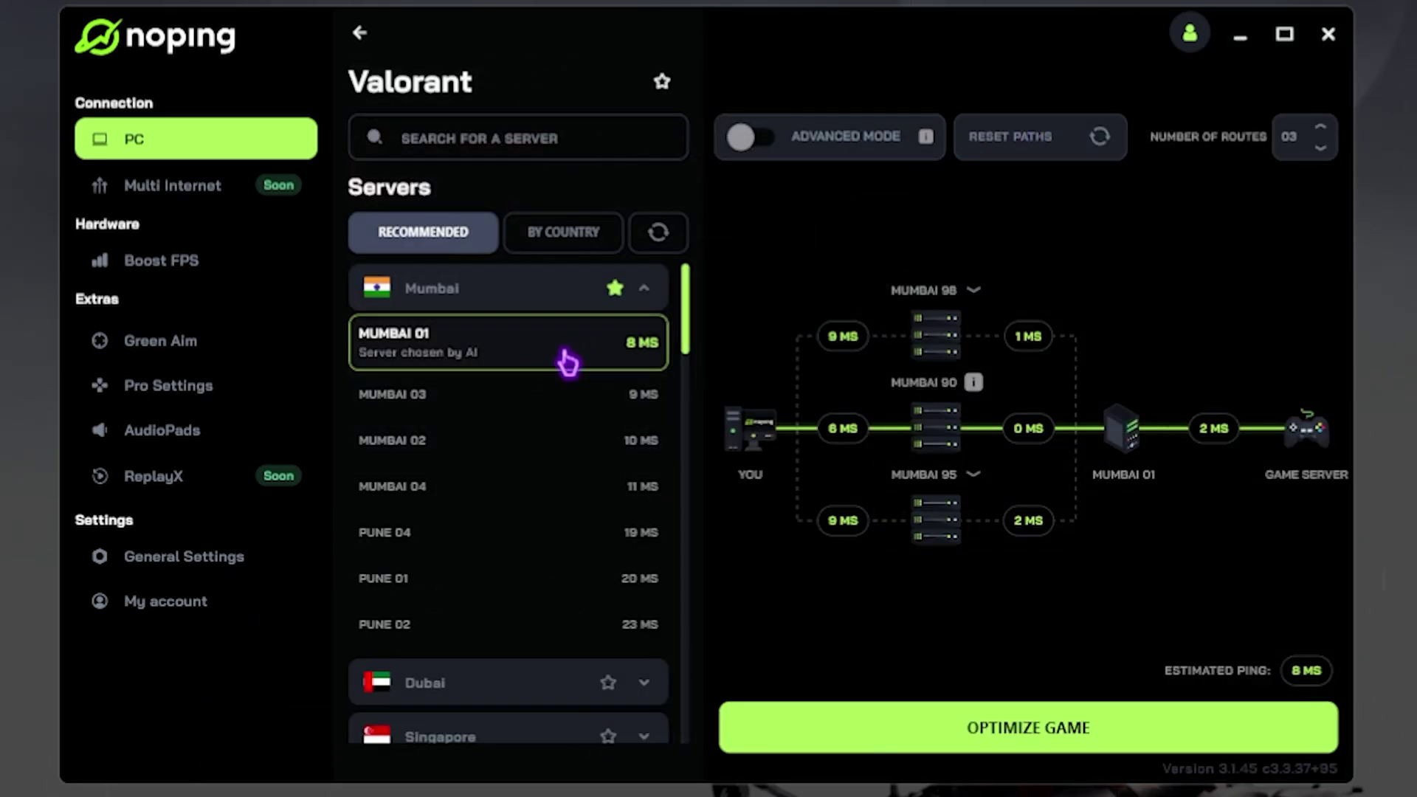